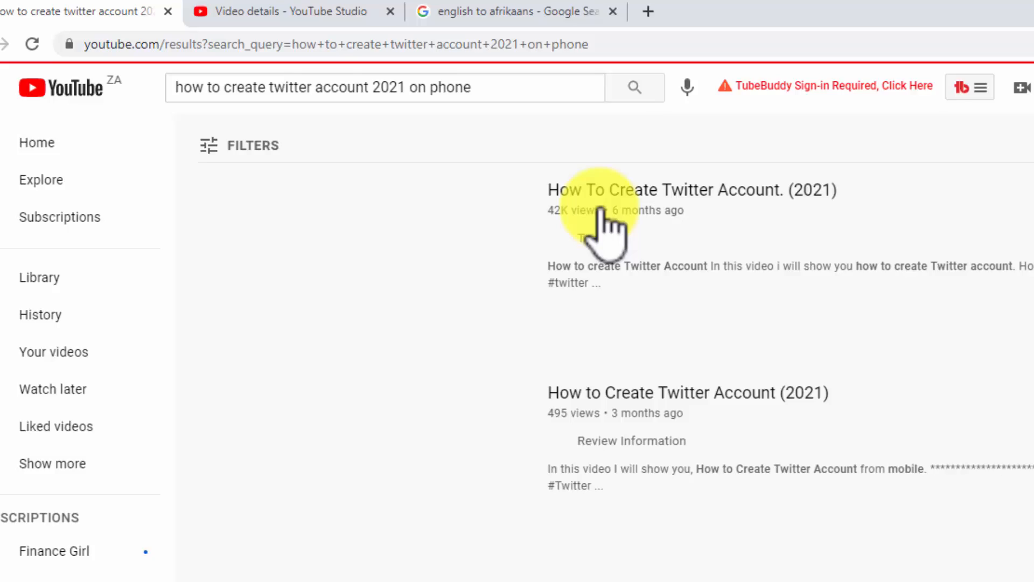
Look through the YouTube results for Twitter account videos, then switch to Adobe Photoshop and minimize the maxresdefault (6).jpg image.
left_click_drag(1029, 82, 1031, 107)
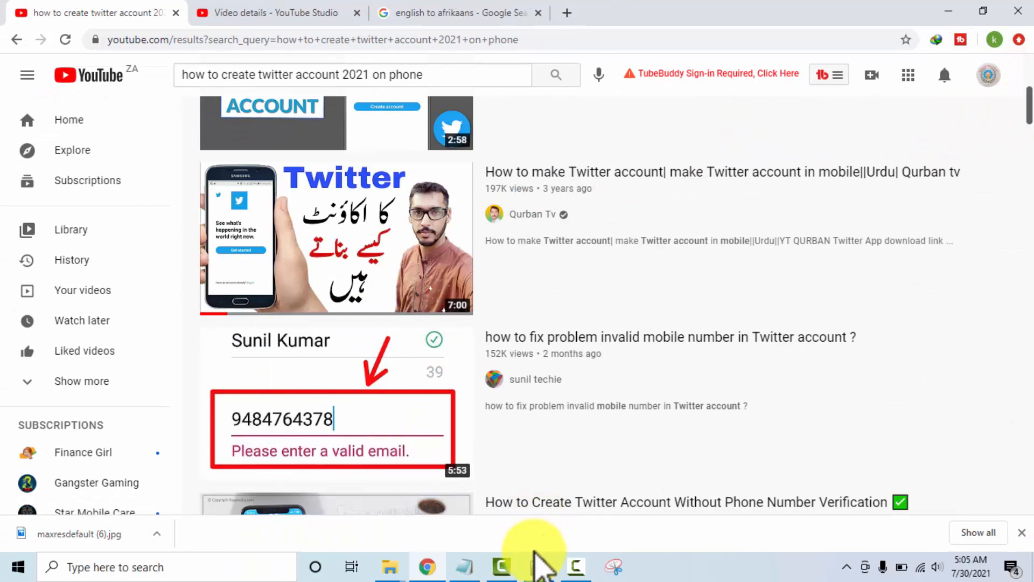
left_click(538, 566)
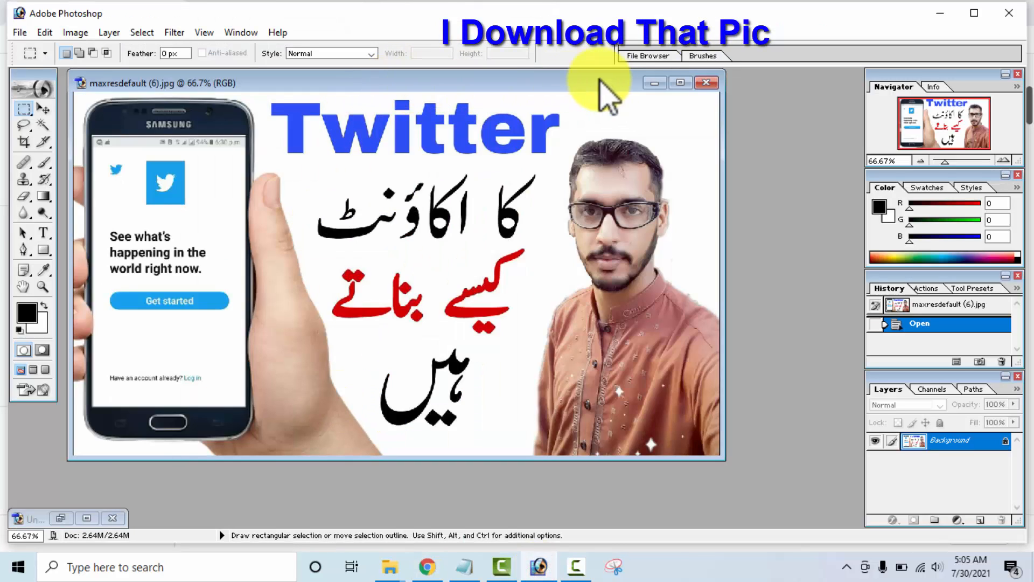
left_click(654, 83)
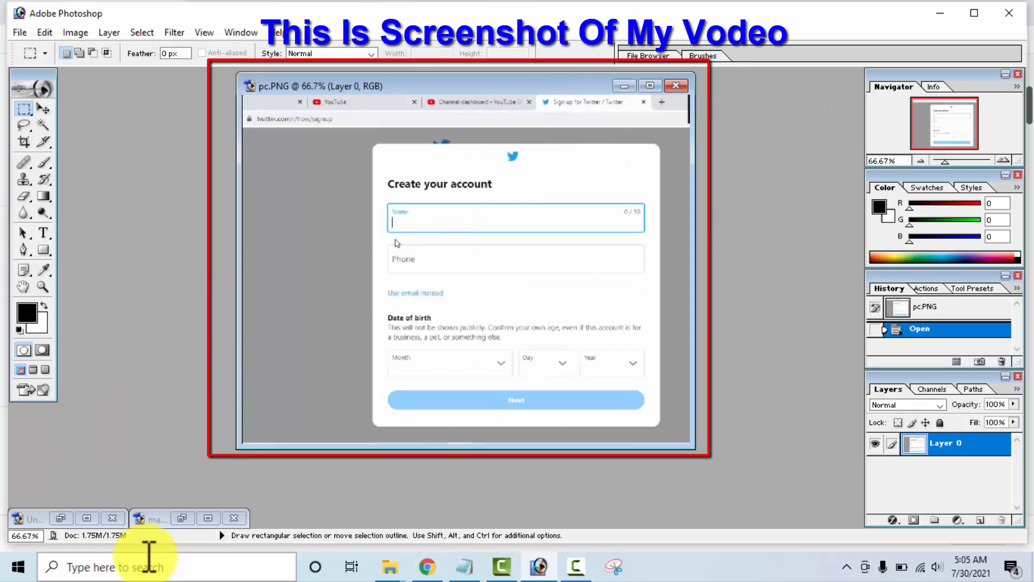
Restore the minimized blank Untitled-1 document and close it.
left_click(60, 517)
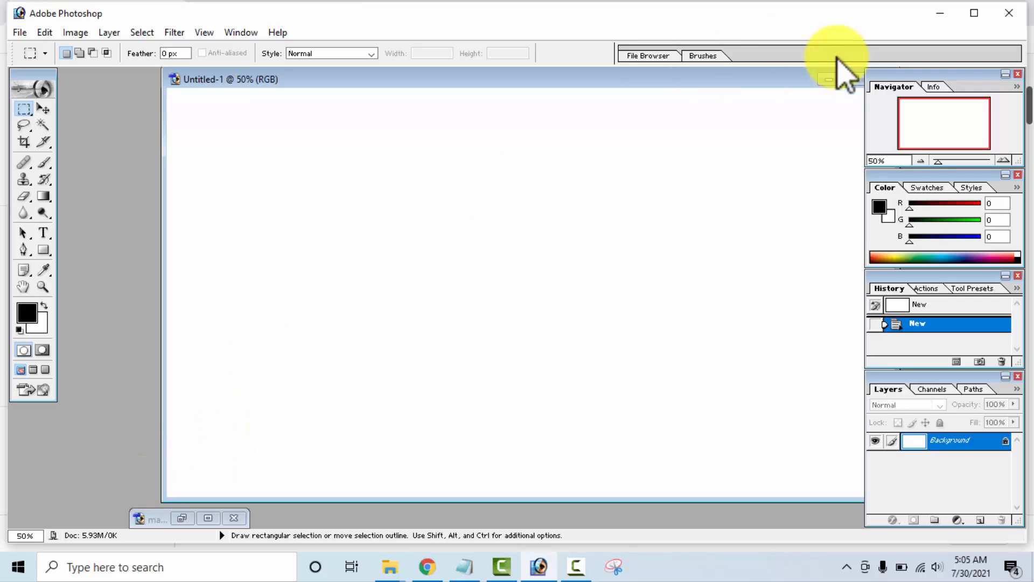
left_click_drag(788, 76, 689, 86)
left_click(781, 96)
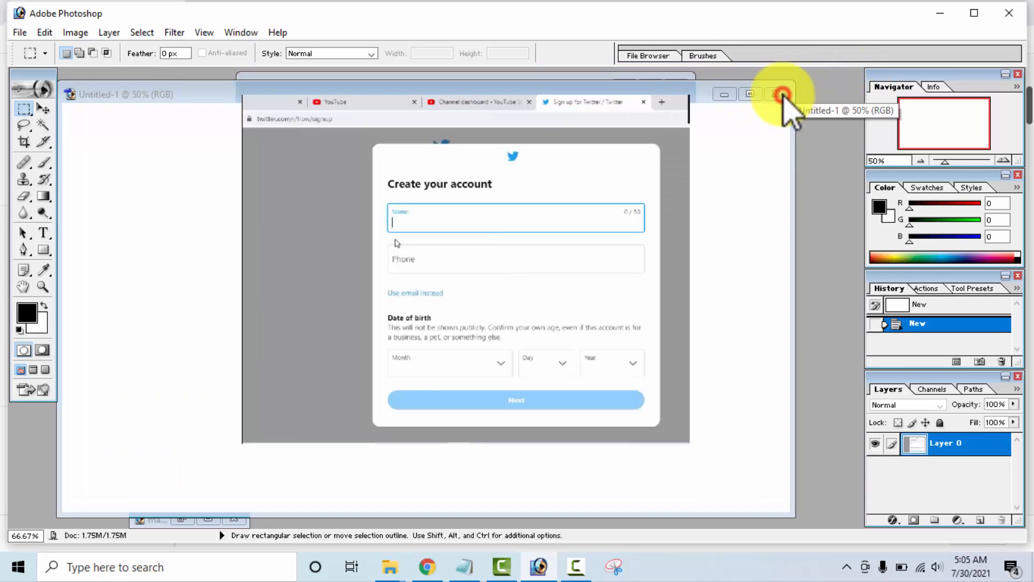
Check the maxresdefault (6).jpg image again and minimize both it and the pc.PNG screenshot to clear the workspace.
left_click(182, 517)
left_click(653, 82)
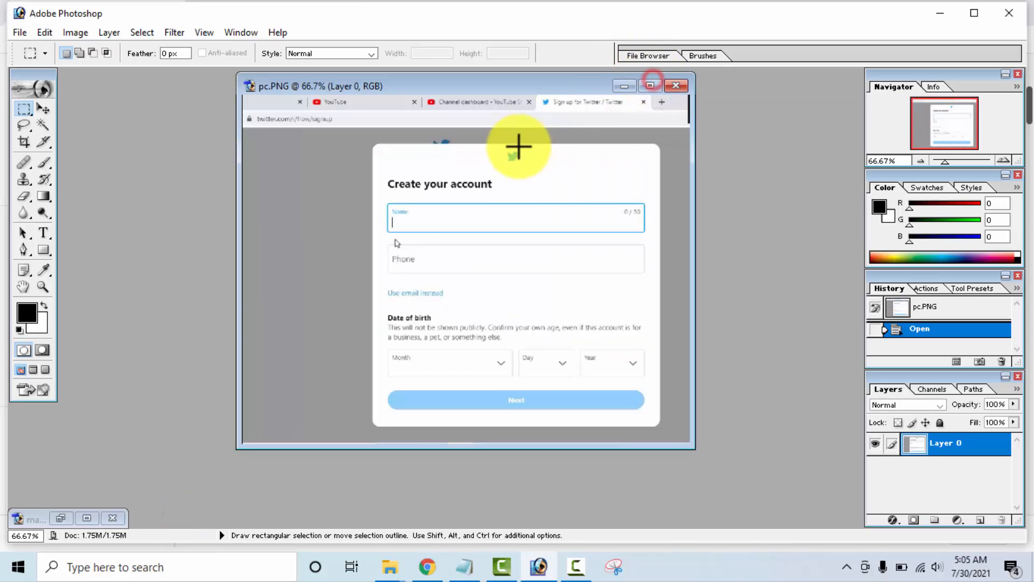
left_click_drag(556, 97, 477, 109)
left_click(545, 96)
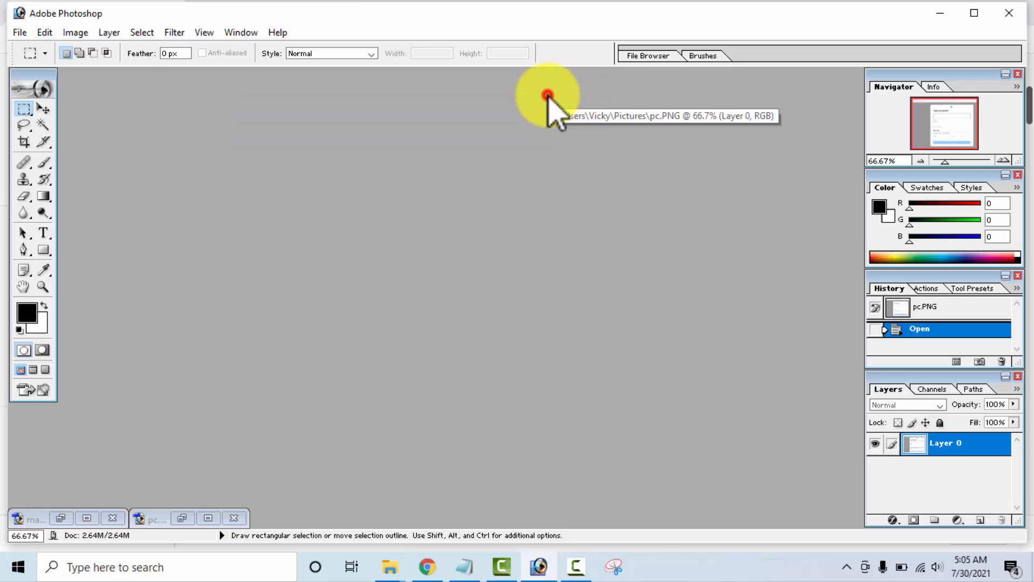
Create a new white RGB document 1920 pixels wide and 1080 pixels high.
key("ctrl+n")
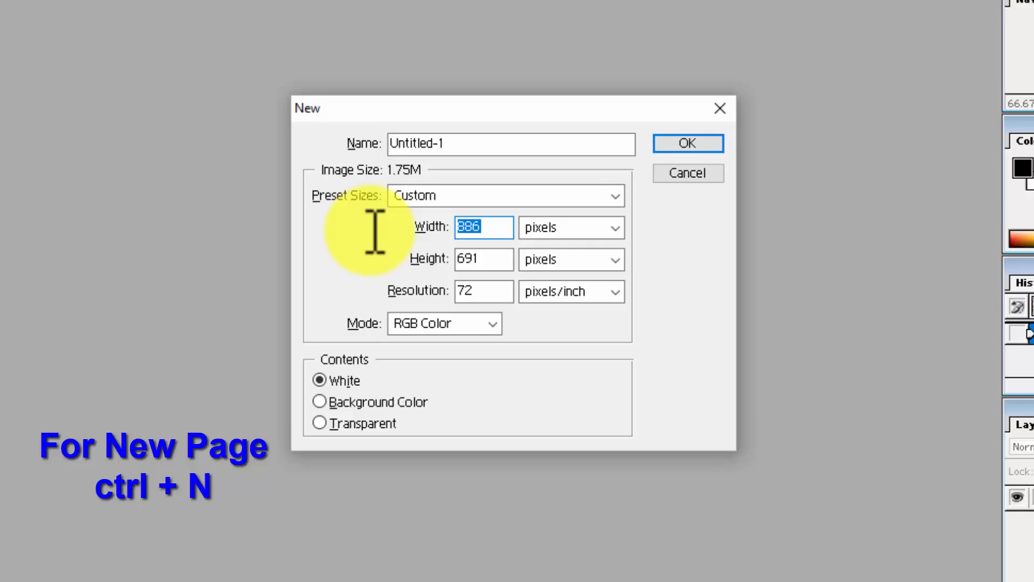
type("10")
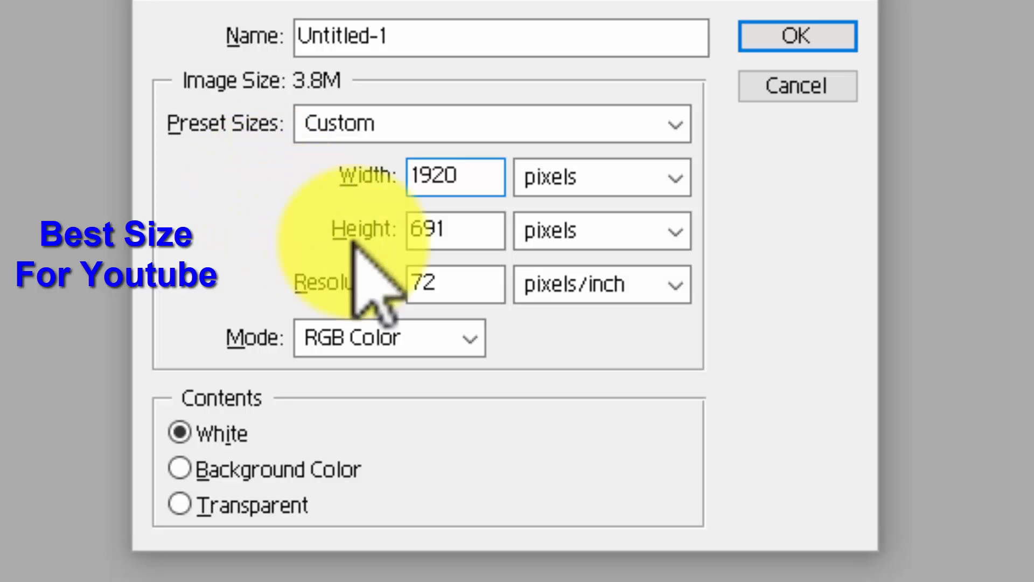
left_click_drag(467, 222, 293, 247)
type("1080")
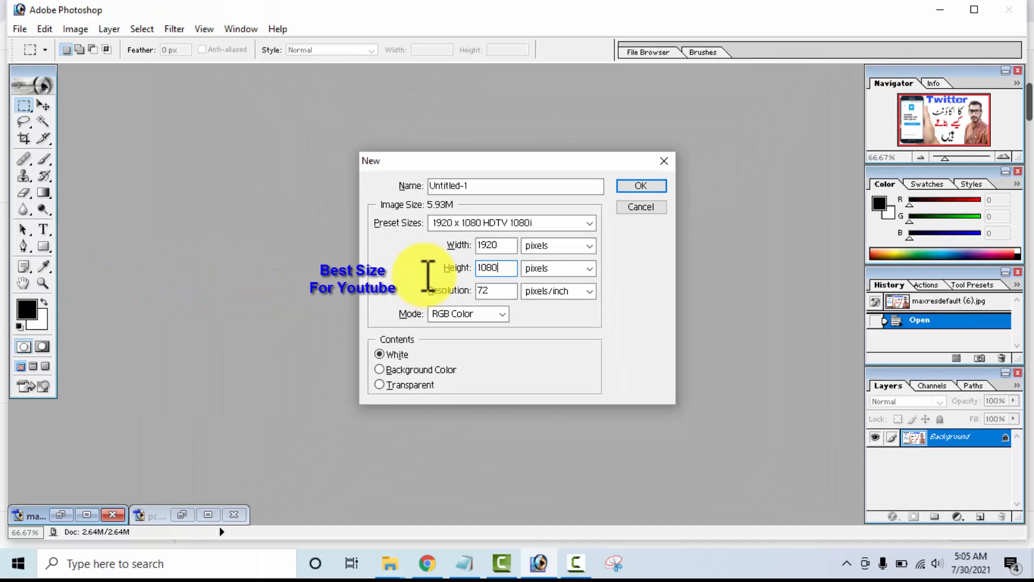
key("Return")
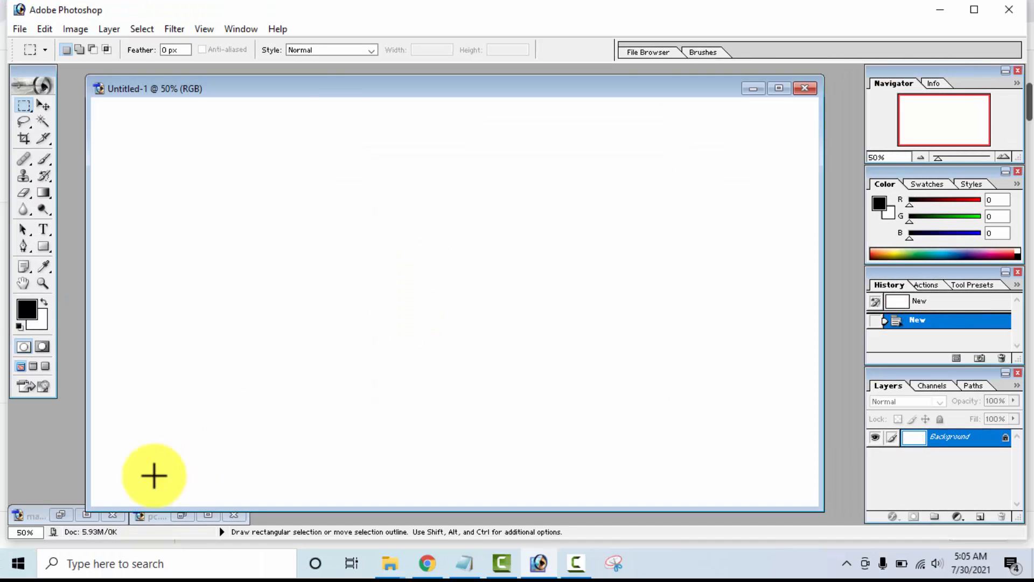
Select the hand-held phone in maxresdefault (6).jpg with a rectangular marquee and move a copy into the new document.
left_click(61, 514)
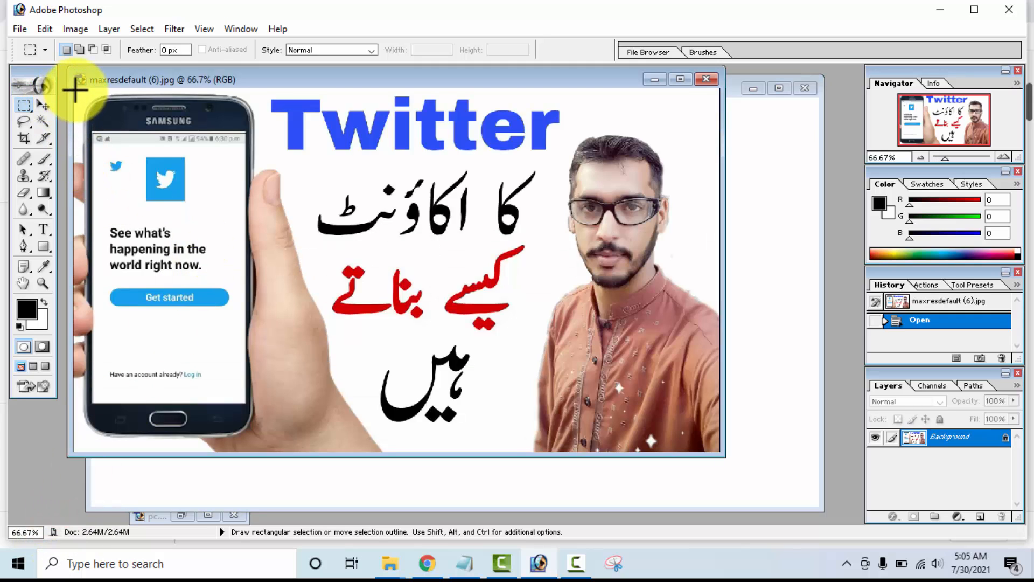
left_click_drag(89, 104, 296, 494)
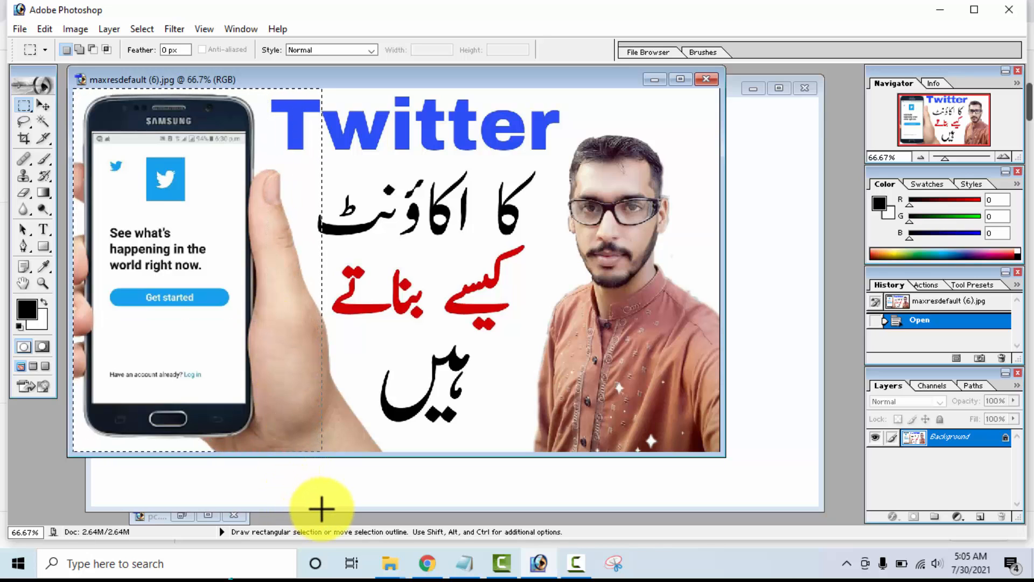
left_click_drag(323, 508, 322, 507)
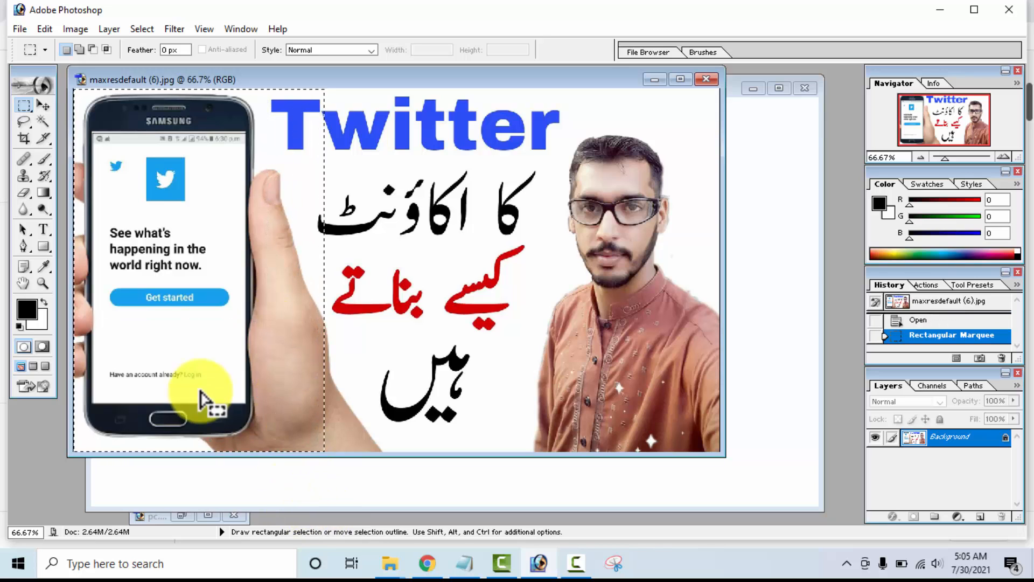
left_click(43, 105)
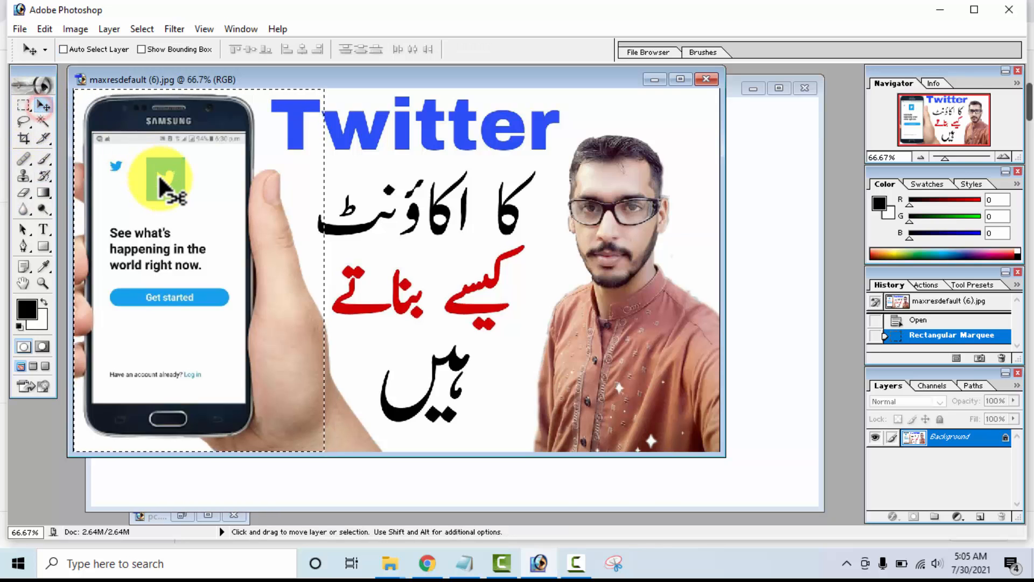
left_click_drag(156, 173, 560, 212)
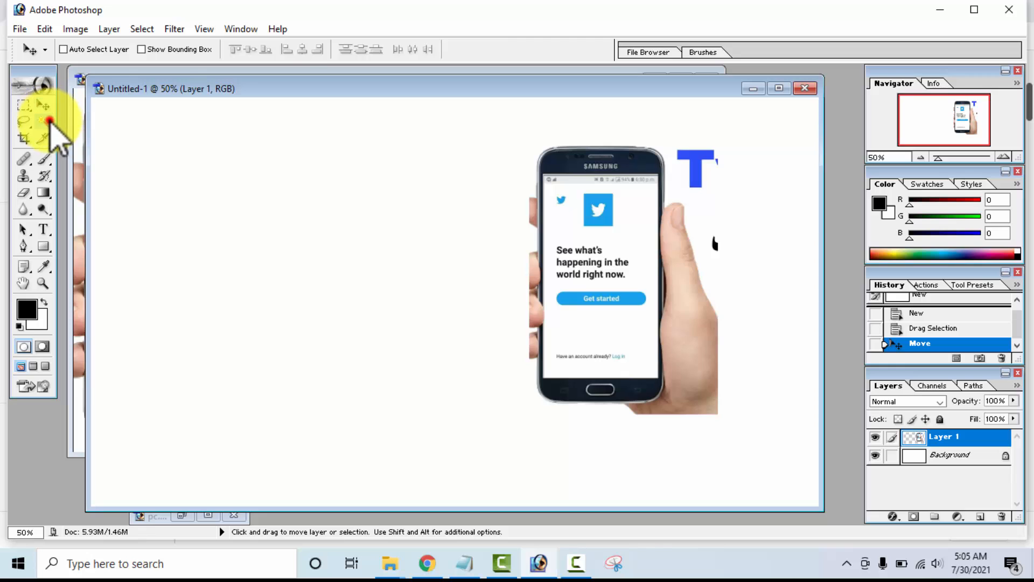
Remove the white area around the top of the phone and the blue letter fragment with Magic Wand selections.
left_click(44, 121)
left_click(678, 183)
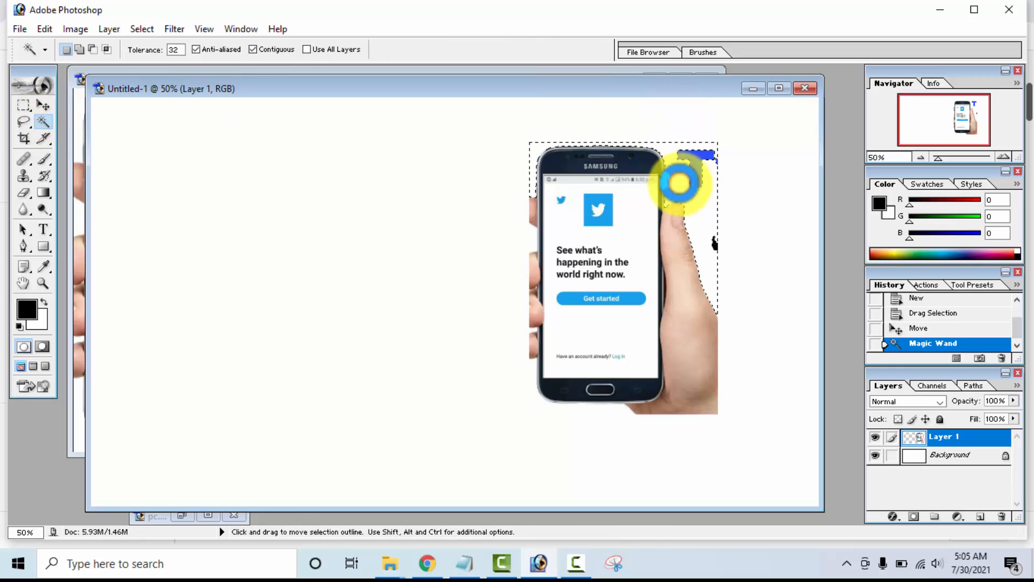
key("ctrl+d")
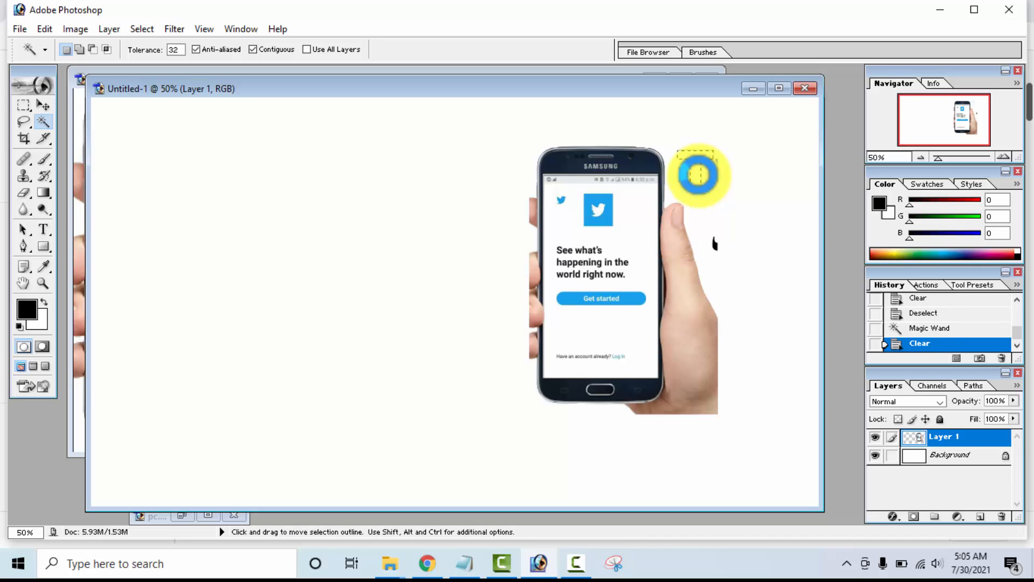
Erase the leftover lettering traces beside the phone using the Eraser with a 114 px brush.
left_click(24, 193)
right_click(686, 151)
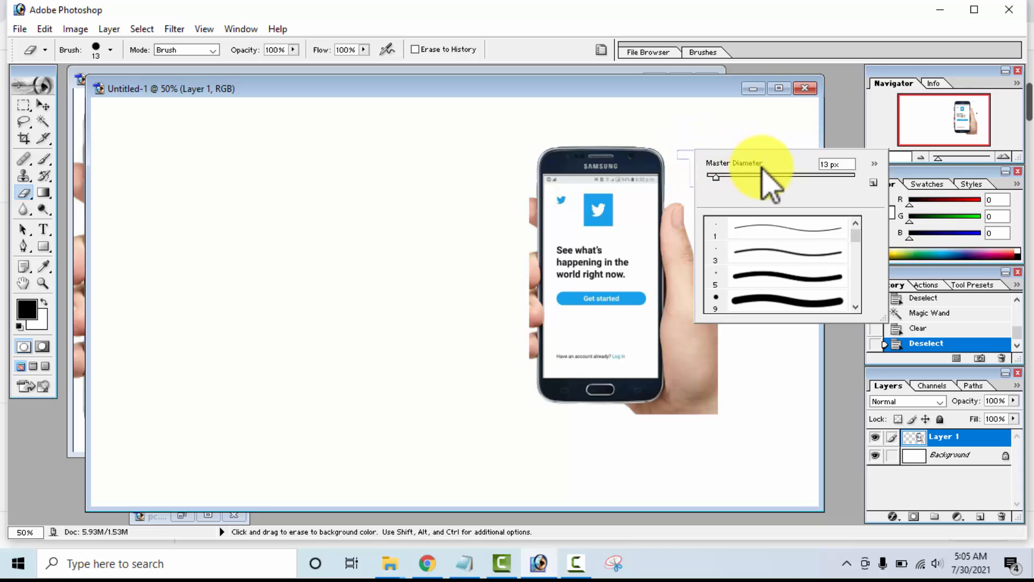
left_click_drag(786, 177, 787, 177)
left_click_drag(698, 146, 701, 152)
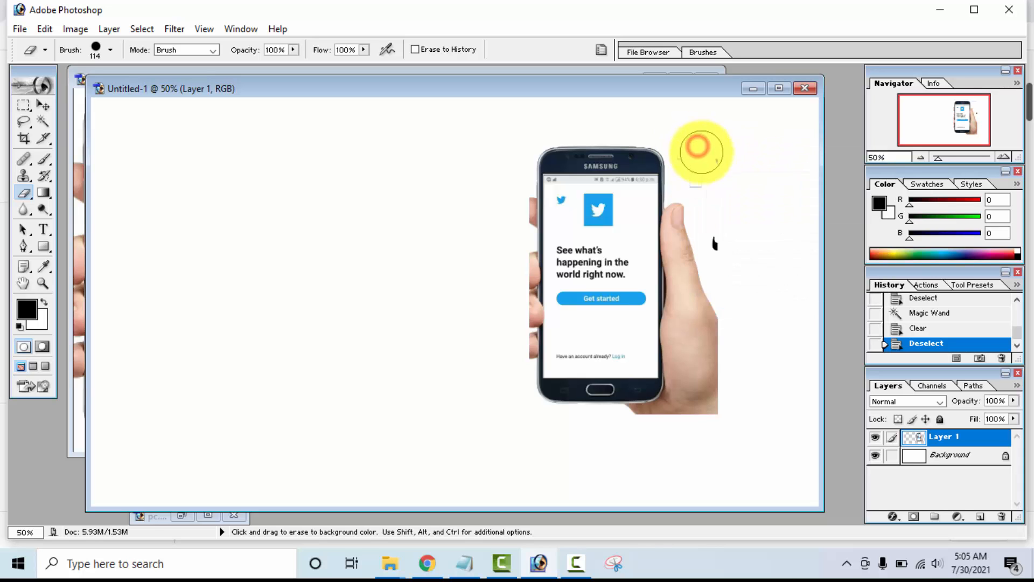
mouse_move(721, 232)
left_mouse_down()
mouse_move(726, 213)
mouse_move(703, 158)
left_mouse_up()
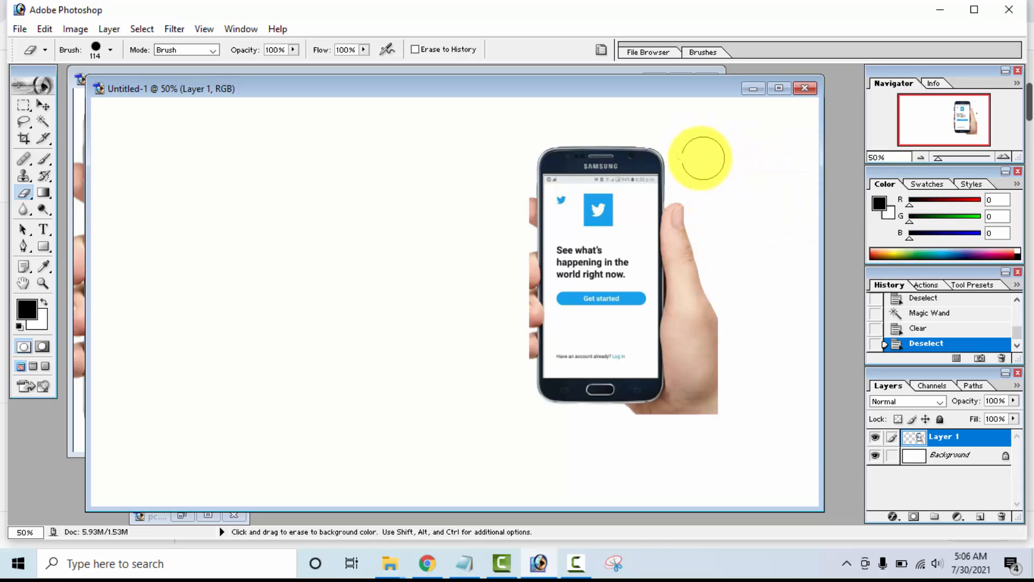
Fill the Background layer with green (R 21, G 194, B 25) using the Paint Bucket tool.
left_click(45, 193)
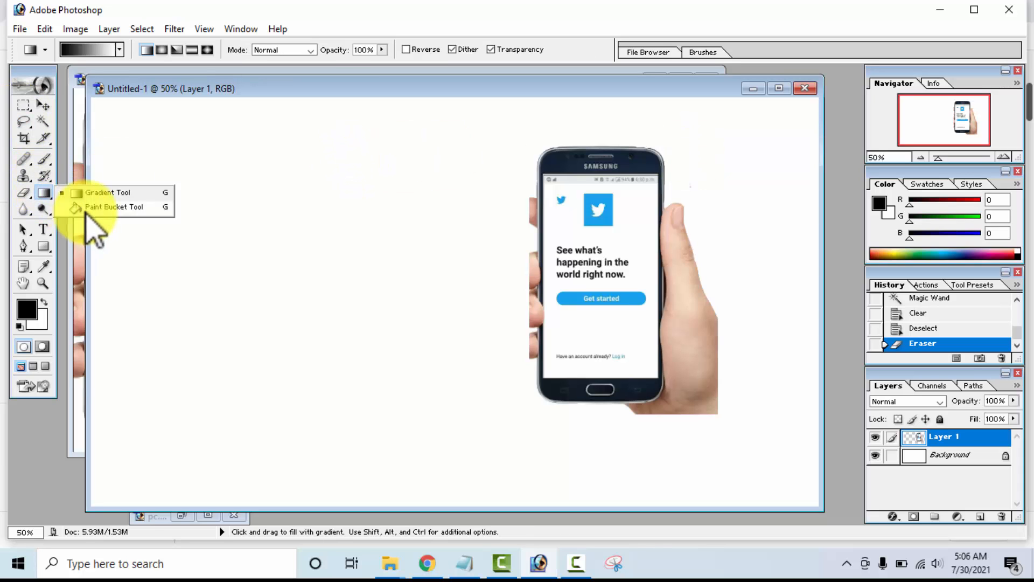
left_click(97, 207)
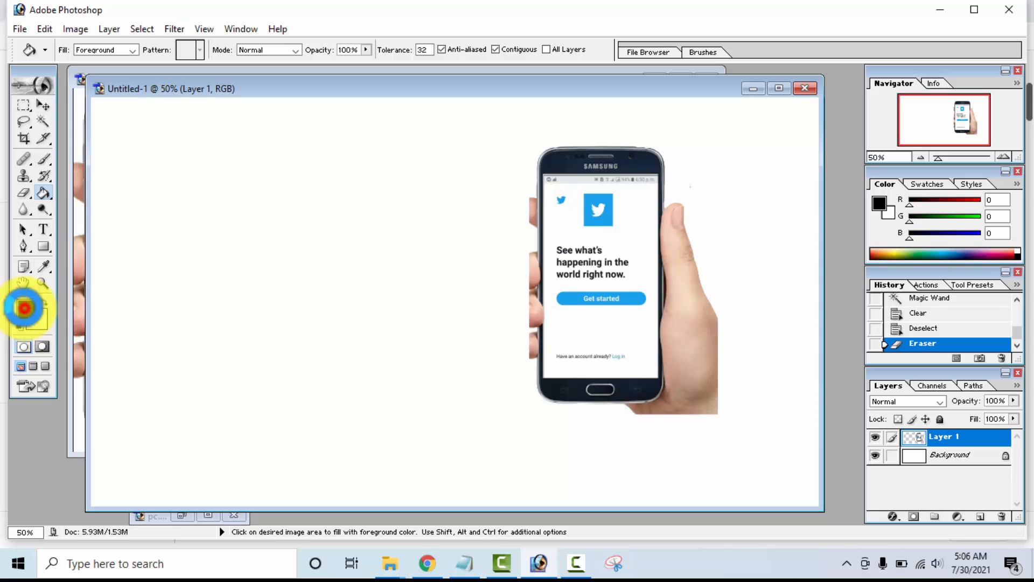
left_click(24, 307)
left_click(551, 295)
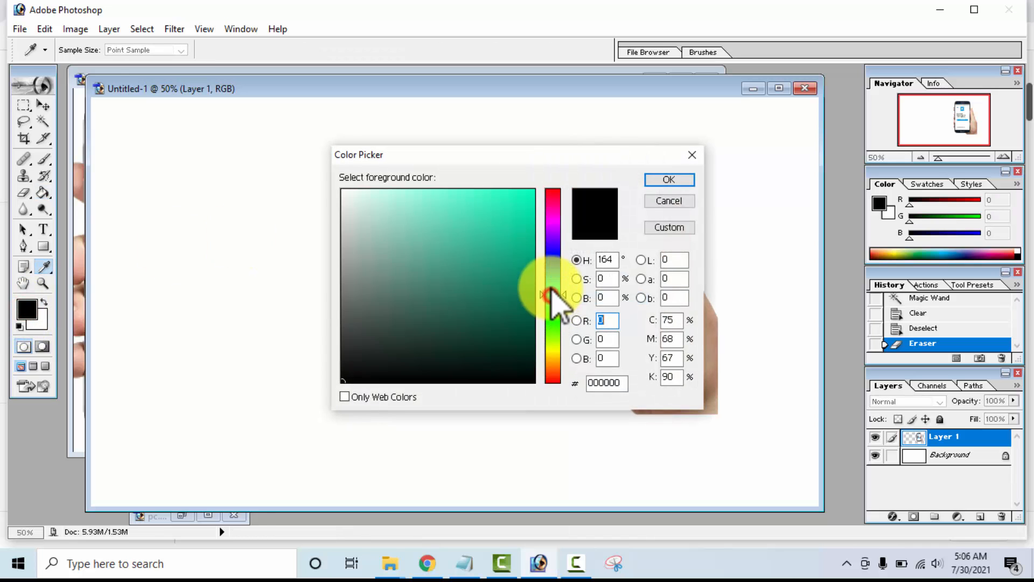
left_click_drag(554, 305, 554, 318)
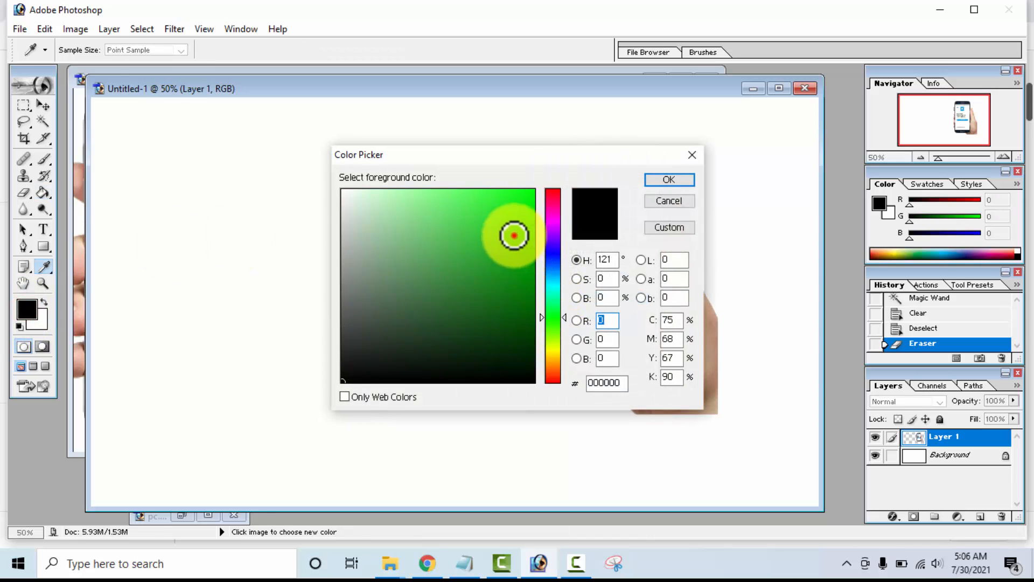
left_click(514, 235)
left_click(669, 180)
key("g")
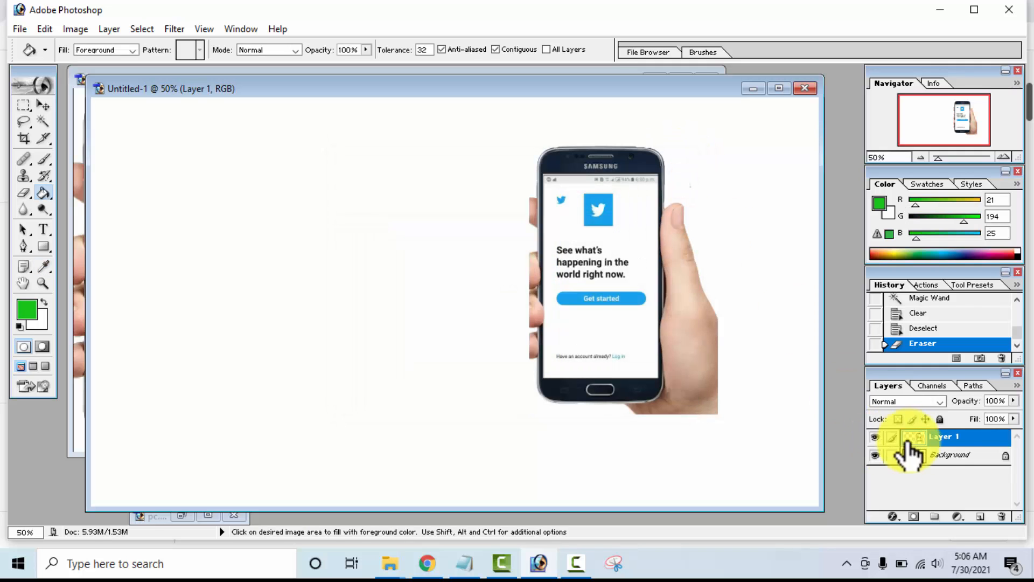
left_click(935, 456)
left_click(332, 279)
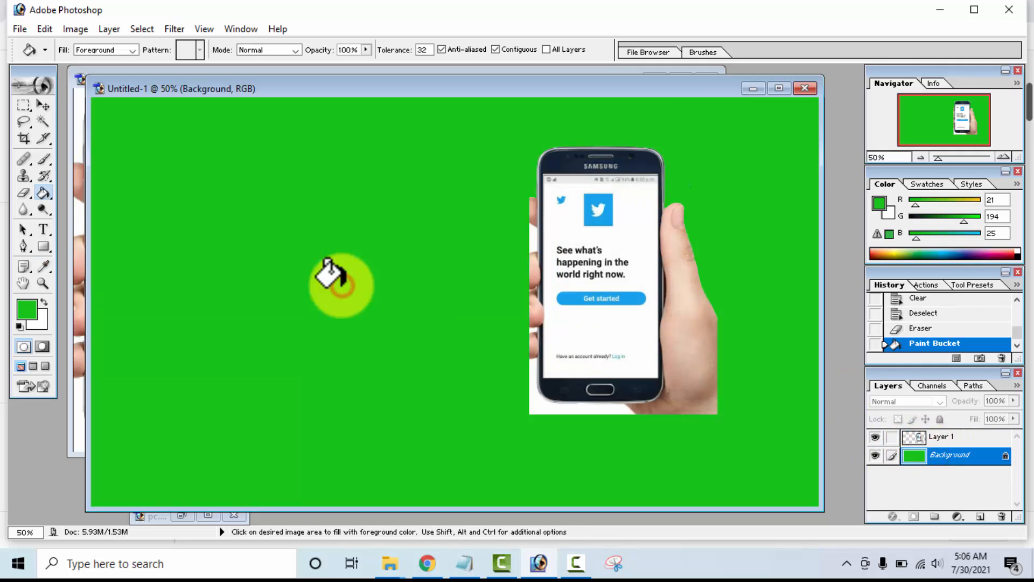
Delete the remaining white patches below the phone and between the fingers on Layer 1 with the Magic Wand, and clear the selection.
left_click(43, 122)
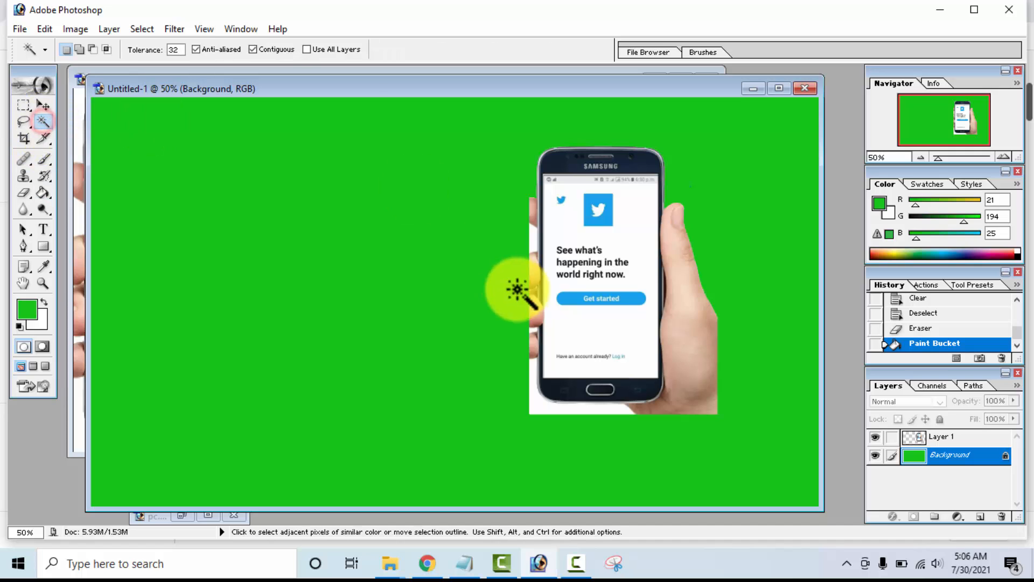
left_click(584, 408)
key("ctrl+d")
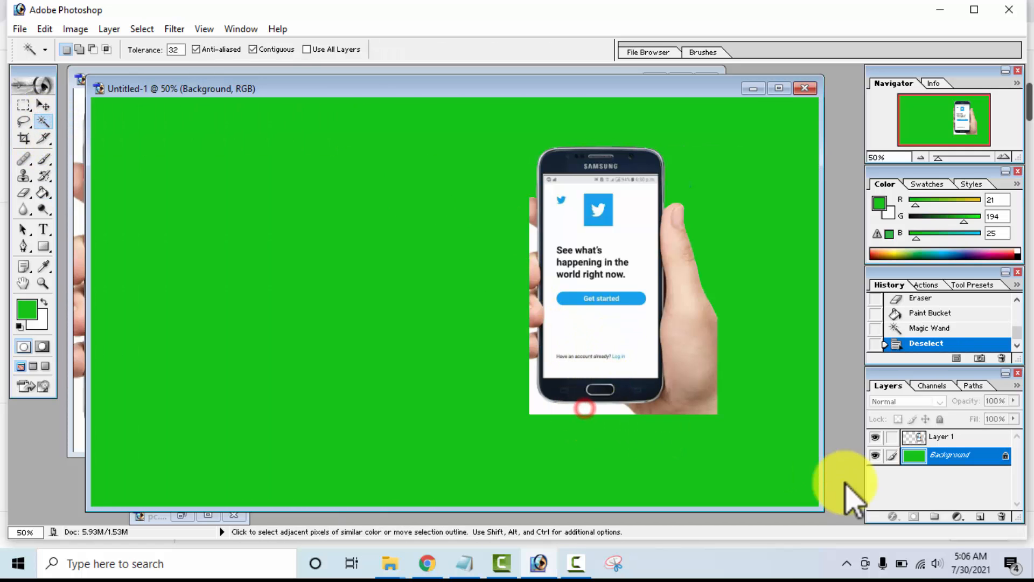
left_click(934, 435)
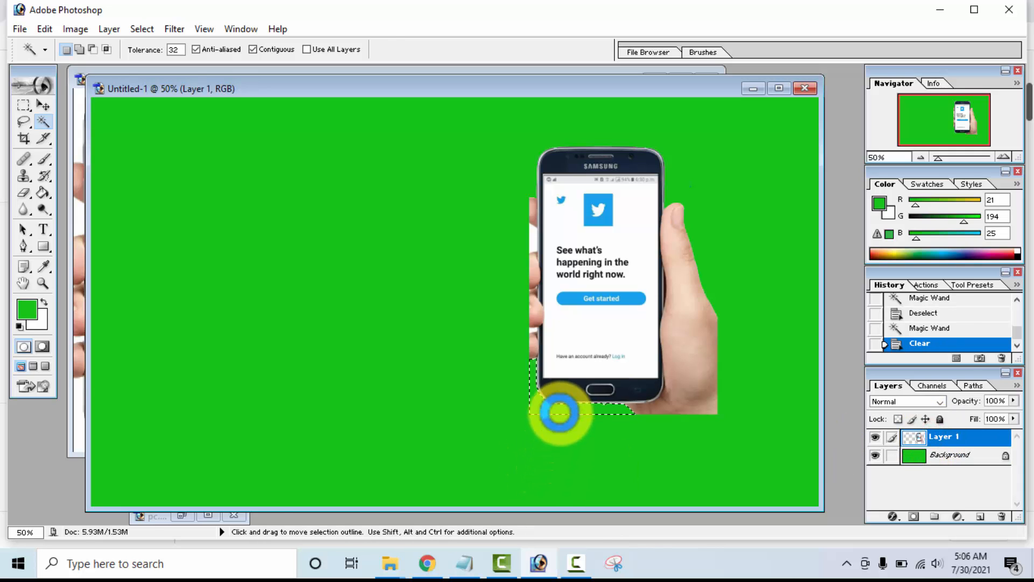
left_click(531, 239)
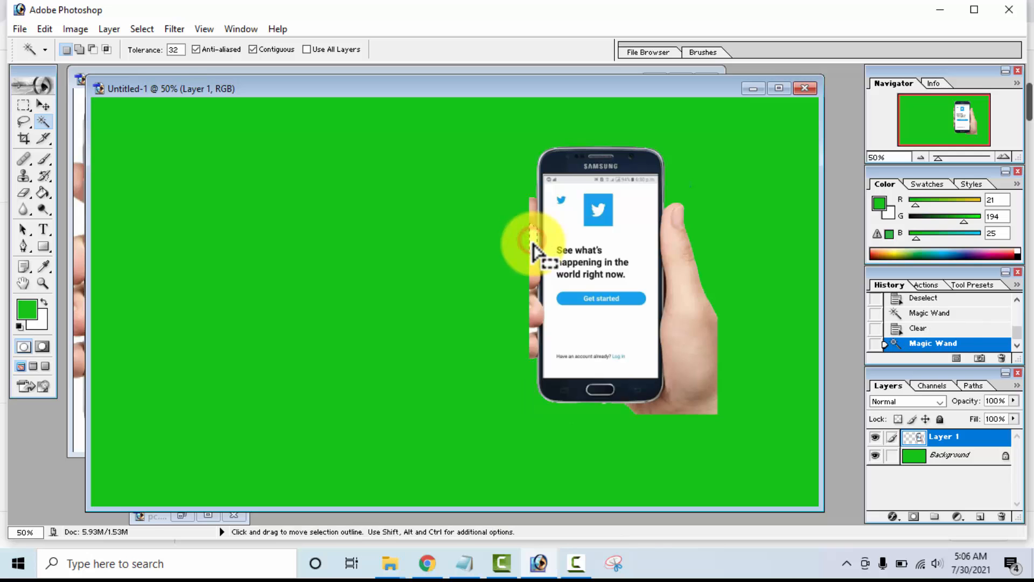
left_click(474, 250)
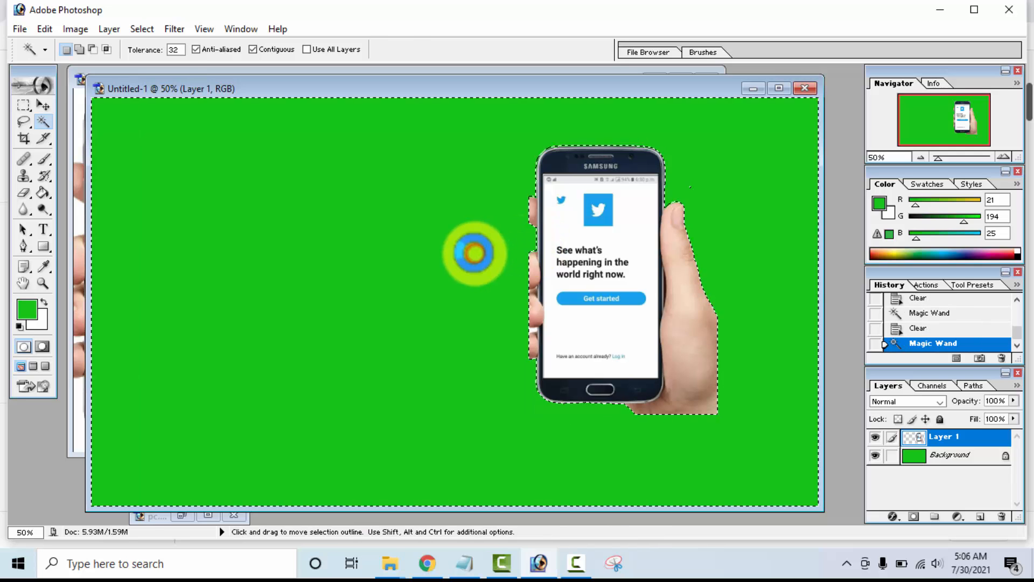
key("ctrl+d")
Move the phone cutout to the canvas's upper-left corner and enlarge it with Free Transform to fill the canvas height.
left_click(43, 105)
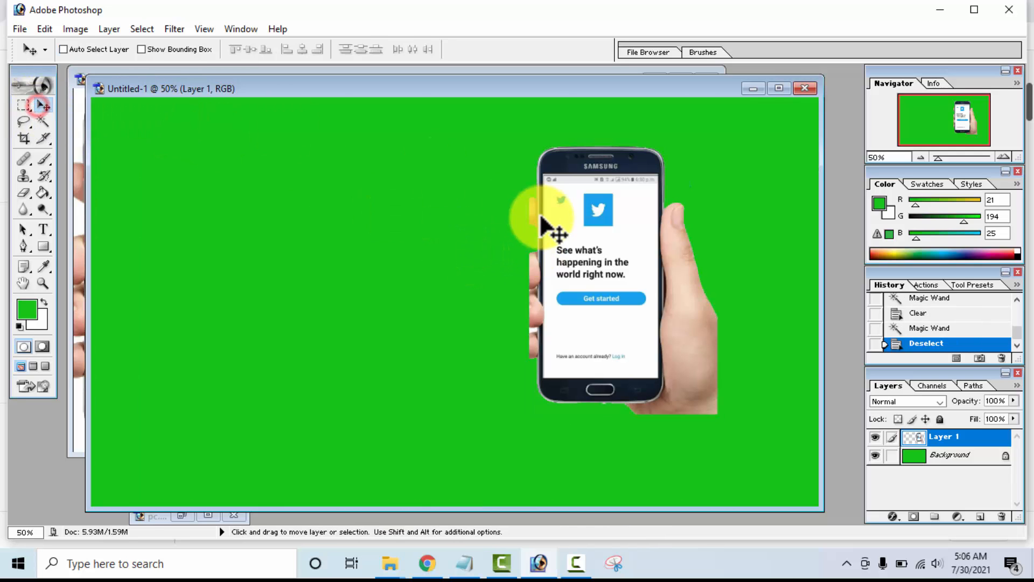
left_click_drag(548, 219, 103, 166)
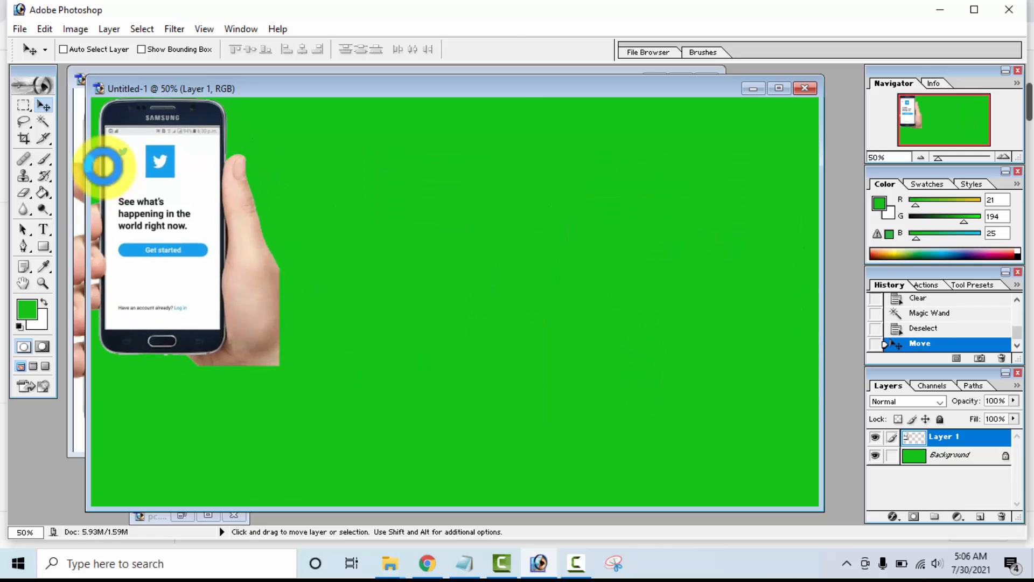
key("ctrl+t")
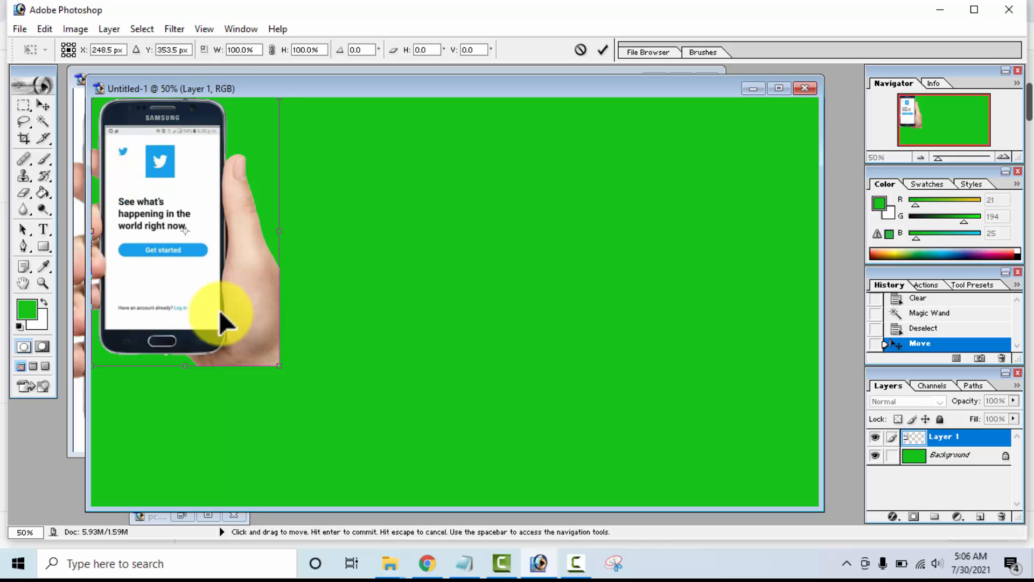
left_click_drag(274, 365, 358, 496)
double_click(301, 430)
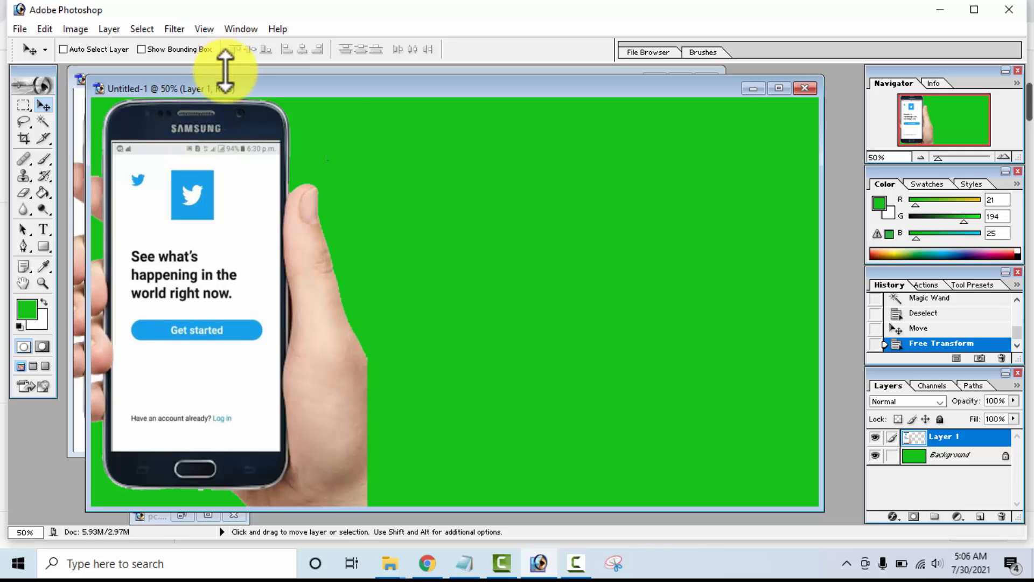
Shrink the phone slightly with Free Transform, keeping it at the lower-left edge and leaving a green strip above it.
key("ctrl+t")
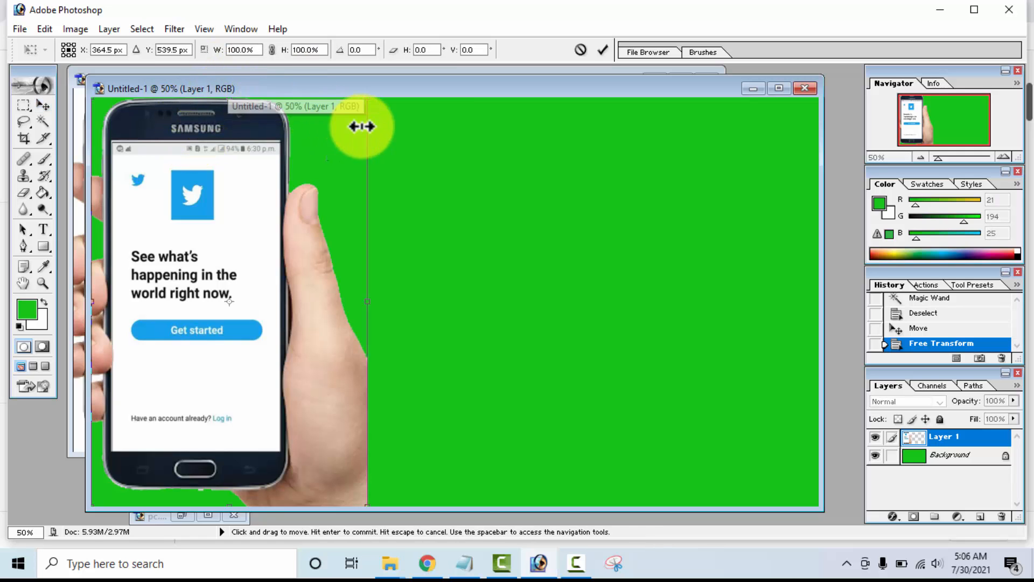
left_click_drag(365, 97, 338, 142)
double_click(235, 258)
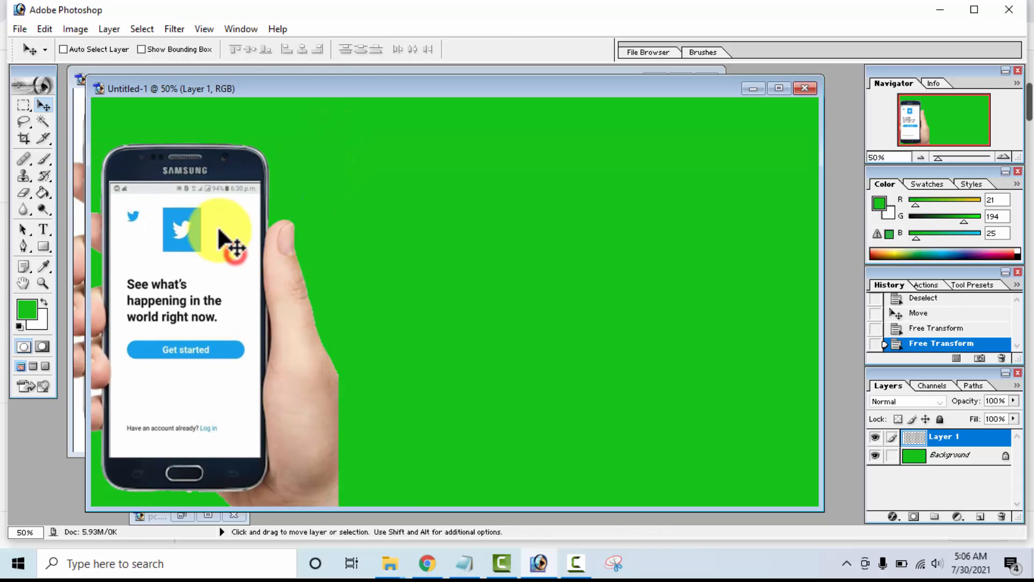
Restore pc.PNG, minimize maxresdefault (6).jpg, and copy the sign-up screenshot into Untitled-1 at the canvas bottom beside the hand.
left_click_drag(149, 99, 279, 89)
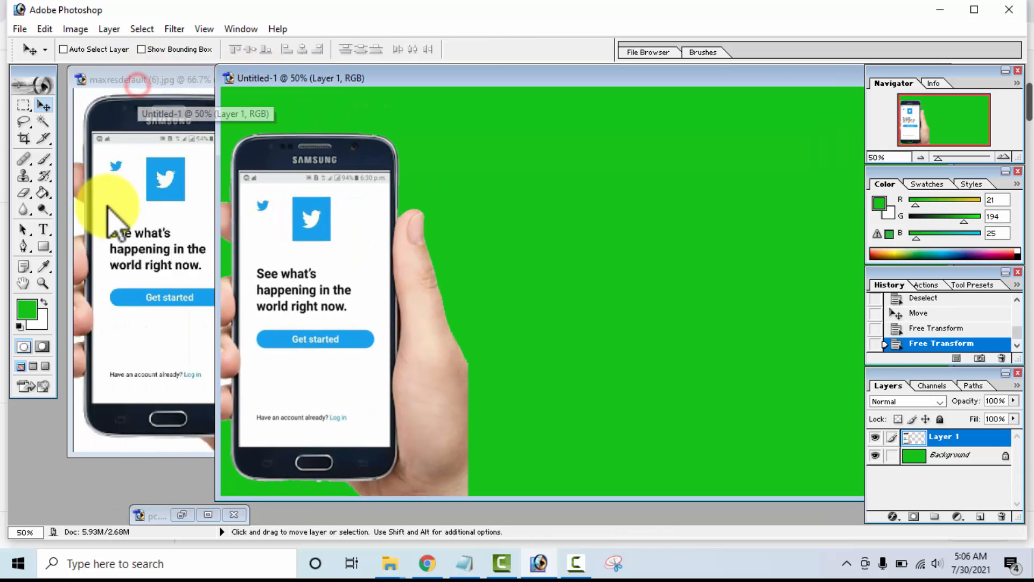
left_click(113, 216)
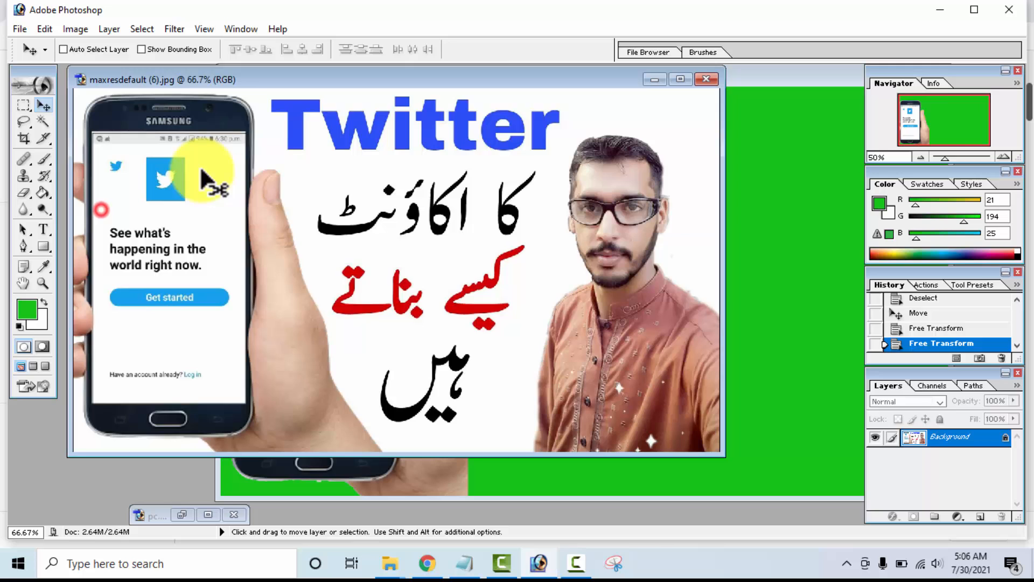
left_click(654, 79)
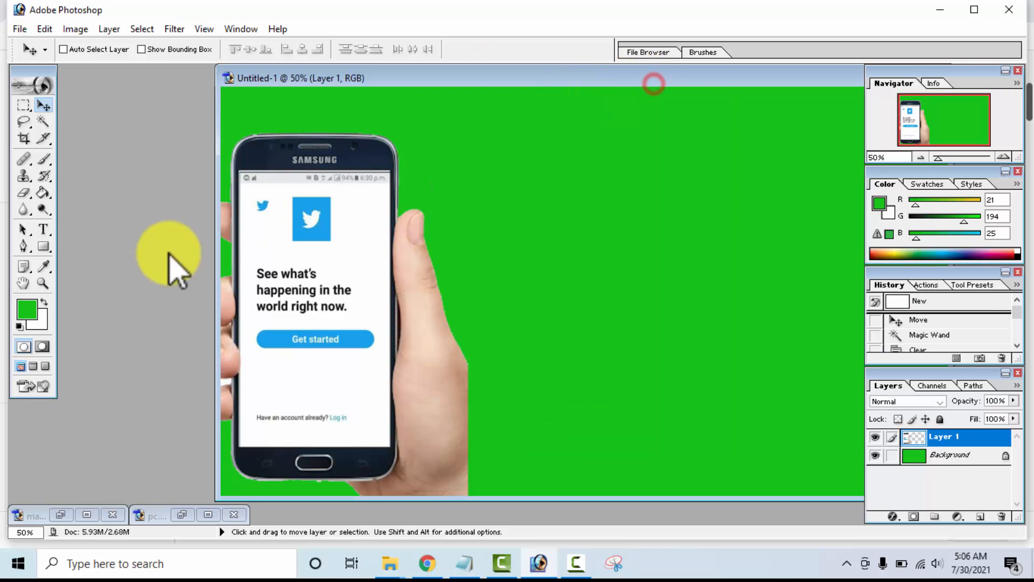
left_click(61, 514)
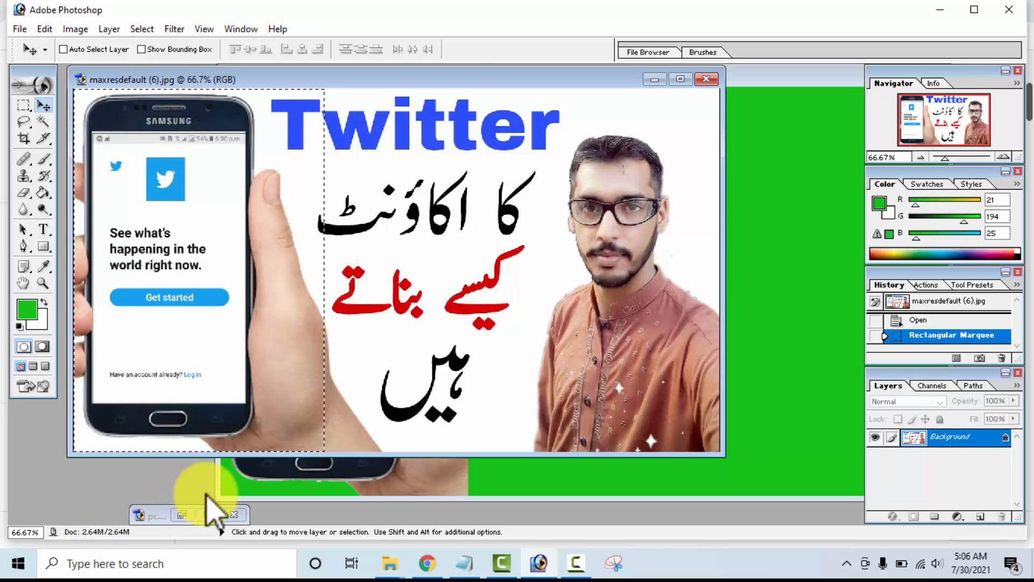
left_click(182, 514)
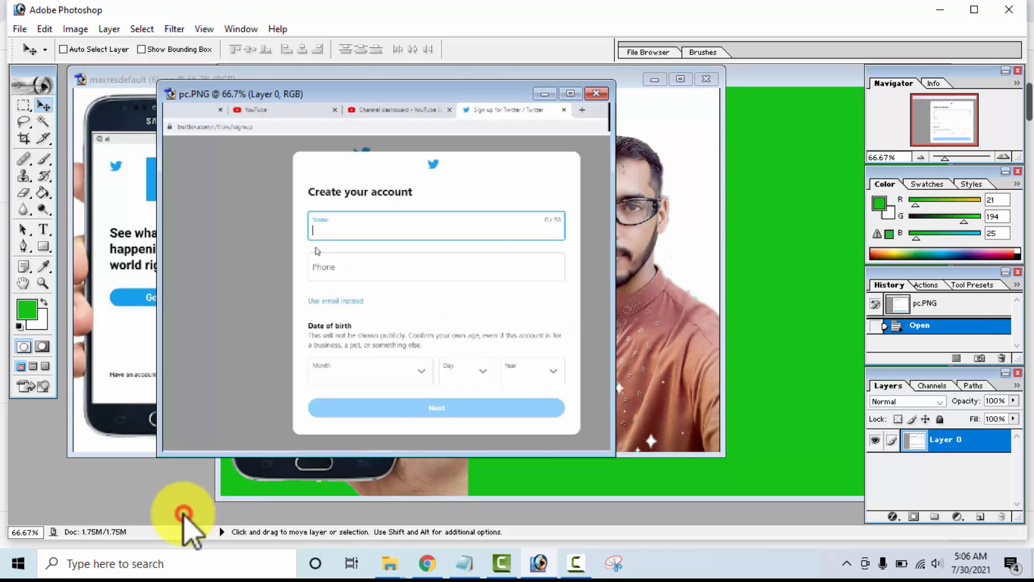
left_click(654, 80)
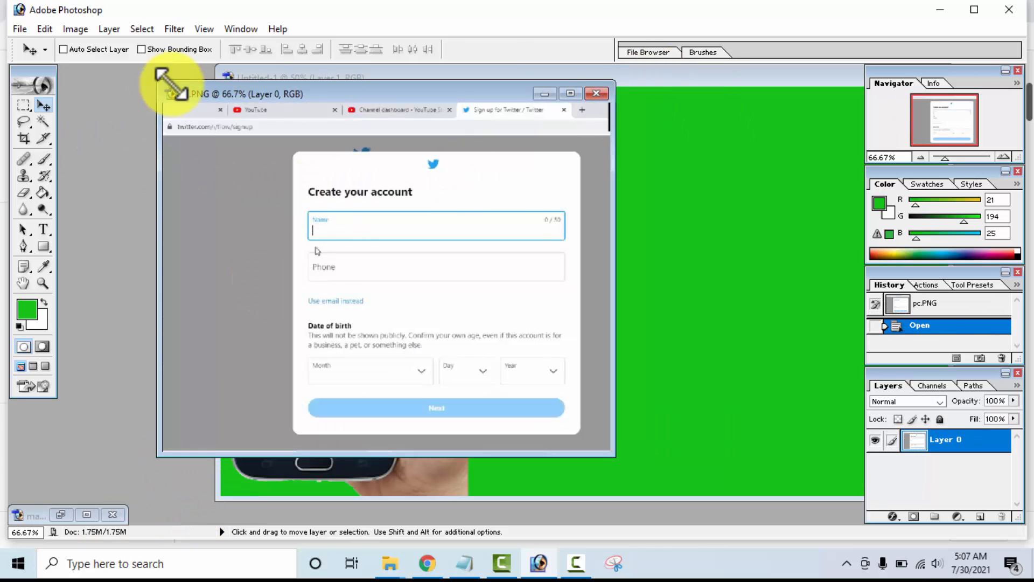
left_click_drag(198, 95, 92, 69)
left_click_drag(76, 140, 481, 277)
Enlarge the sign-up screenshot with Free Transform to about 143% width and 139% height, extending it to the canvas's right edge.
key("ctrl+t")
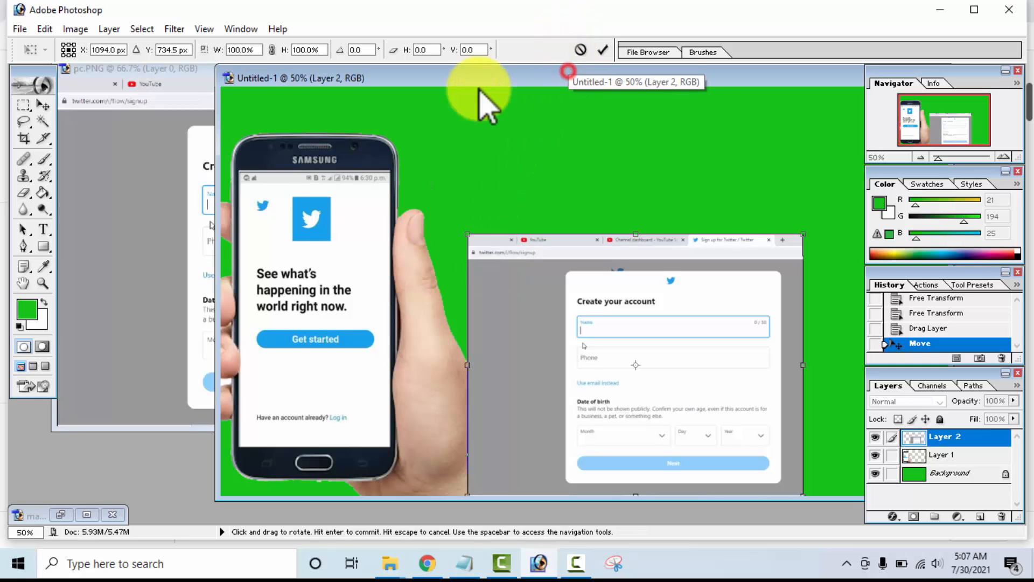
left_click_drag(567, 71, 416, 67)
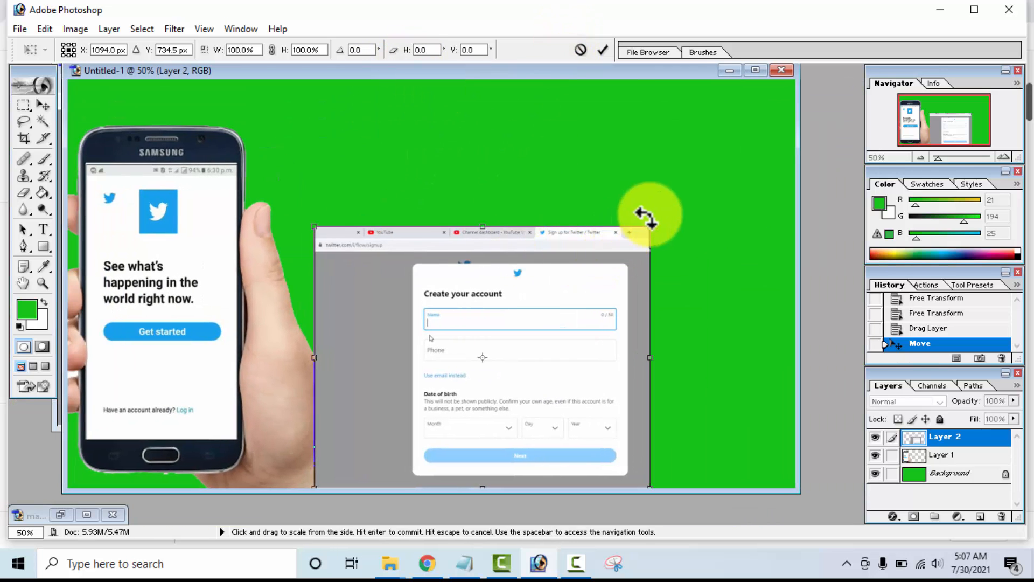
left_click_drag(650, 229, 791, 127)
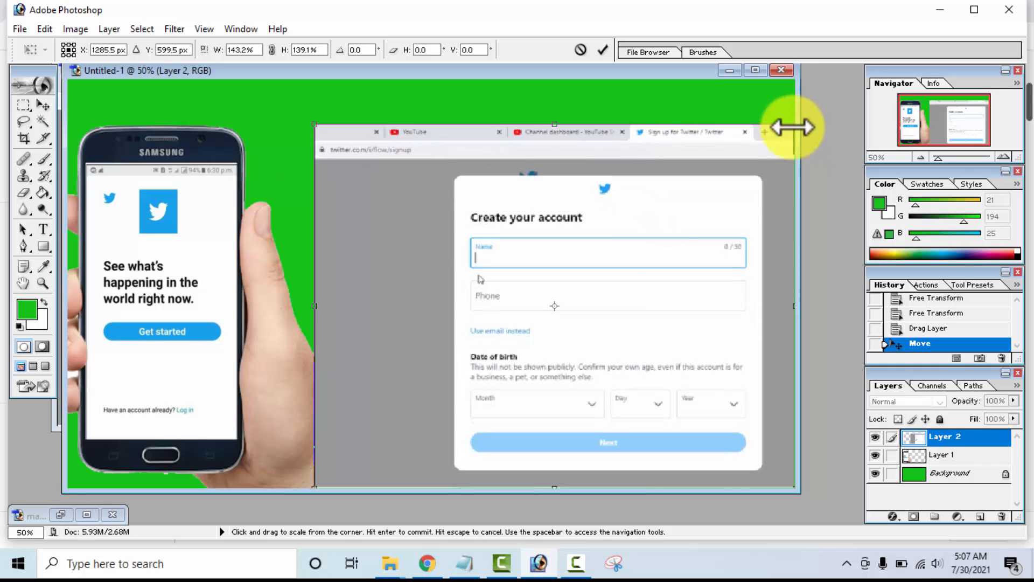
double_click(616, 247)
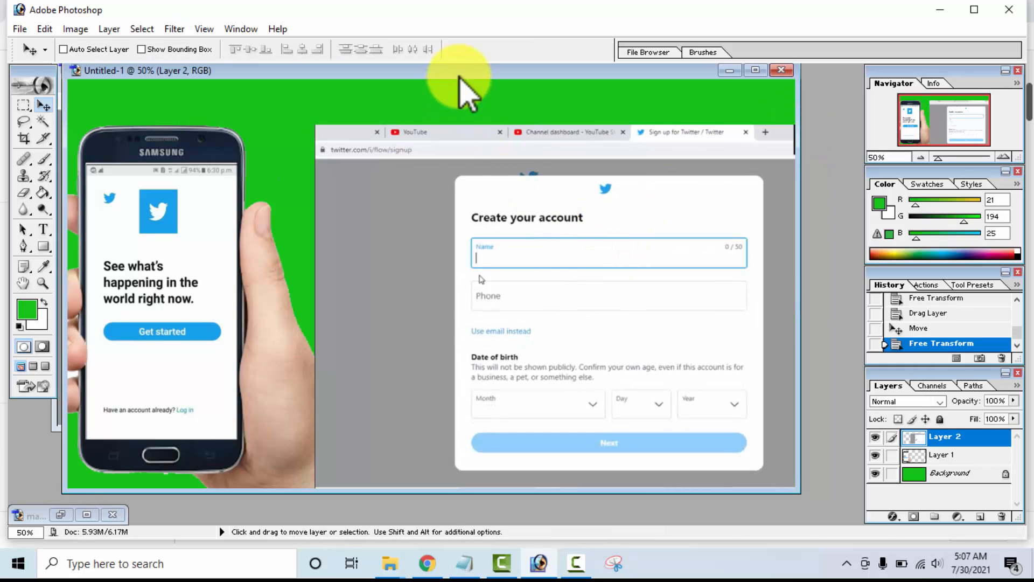
Nudge the sign-up screenshot on Layer 2 and the phone on Layer 1 slightly down to free space for a heading.
left_click_drag(459, 76, 497, 71)
left_click_drag(454, 237, 454, 250)
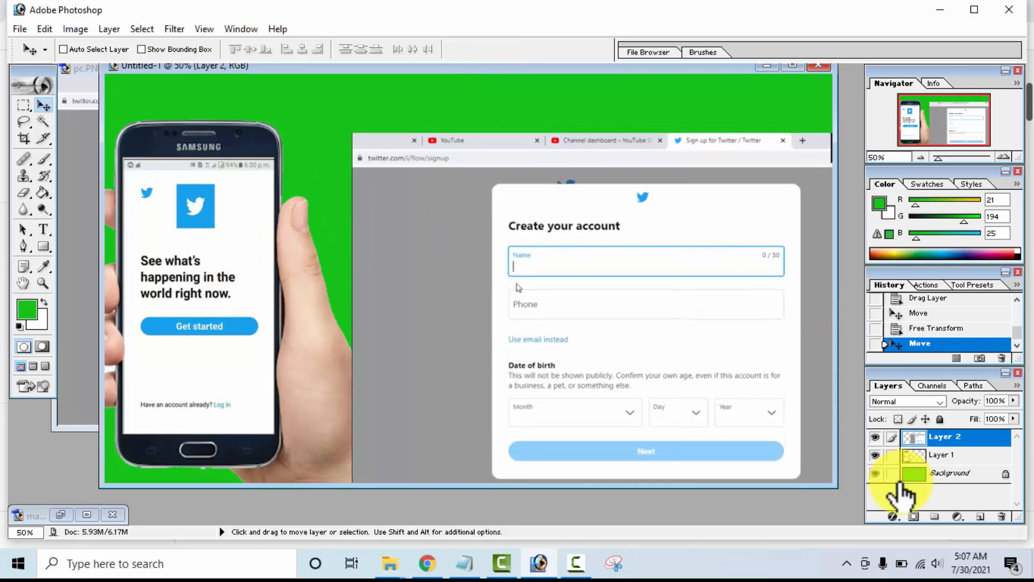
left_click(910, 458)
left_click_drag(214, 360, 215, 380)
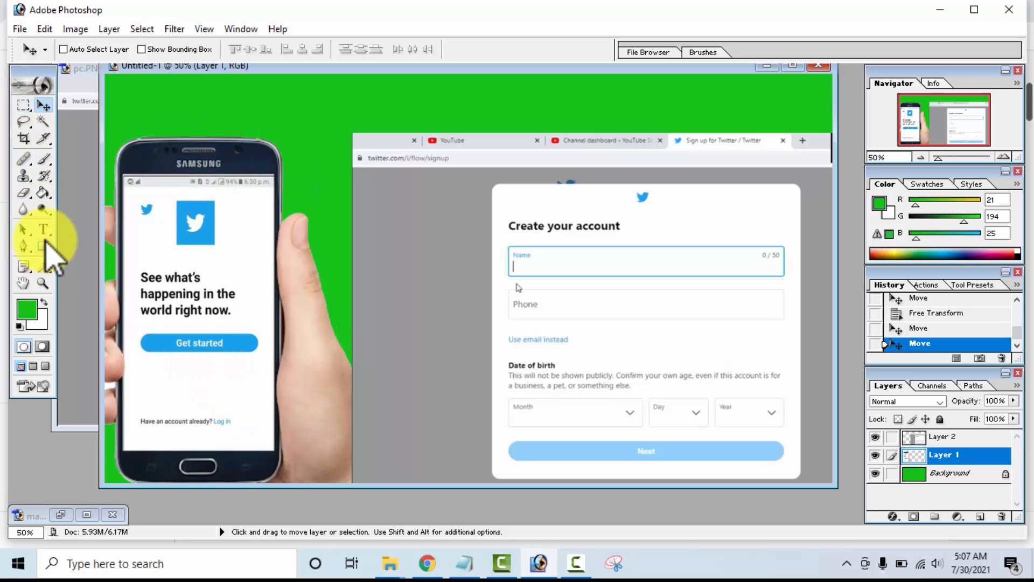
Copy the title "How To Create Twitter Account. (2021)" from the first YouTube search result in Chrome and return to Photoshop.
left_click(43, 227)
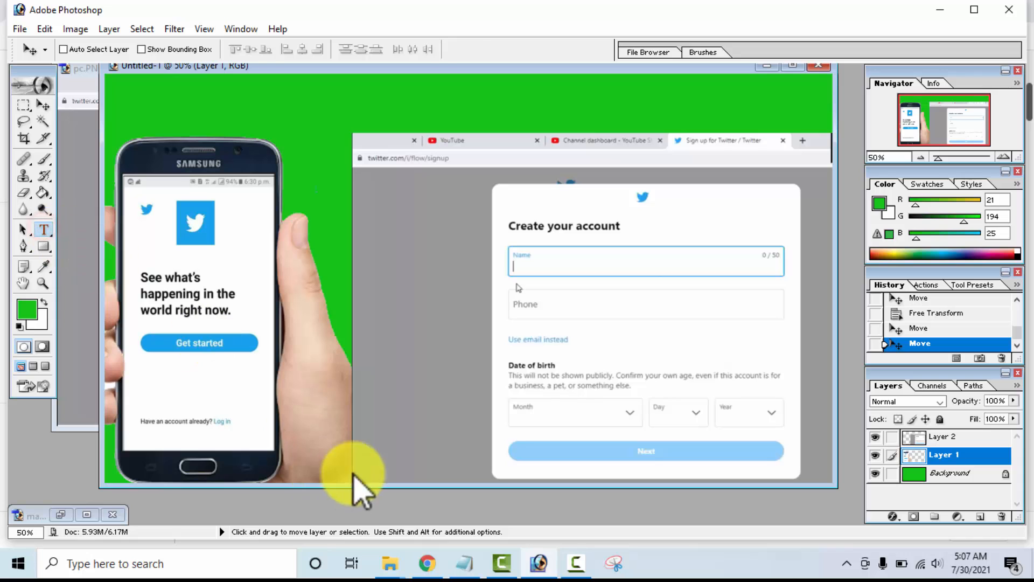
left_click(442, 560)
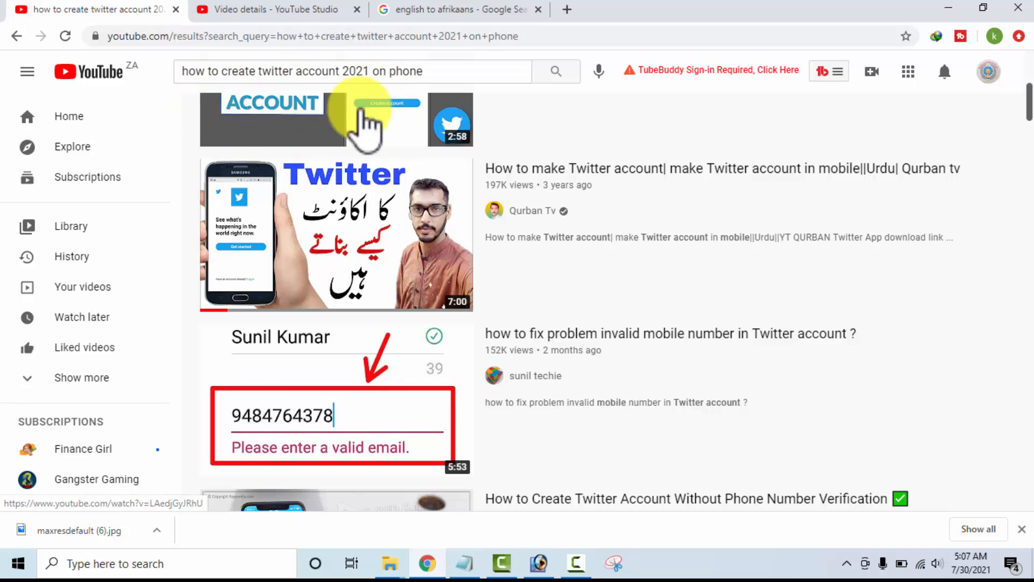
scroll(1002, 81, "up", 6)
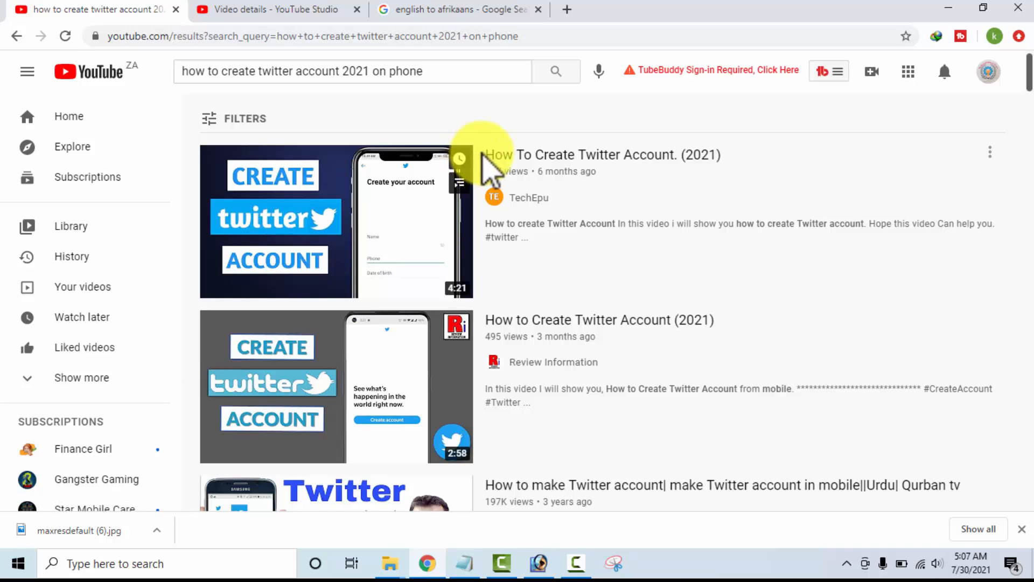
triple_click(488, 156)
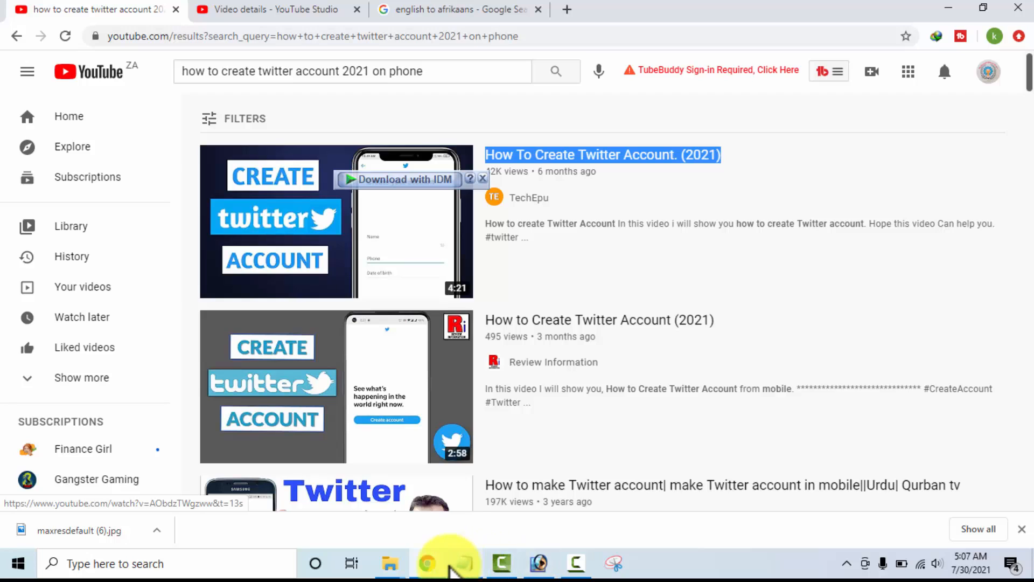
left_click(555, 565)
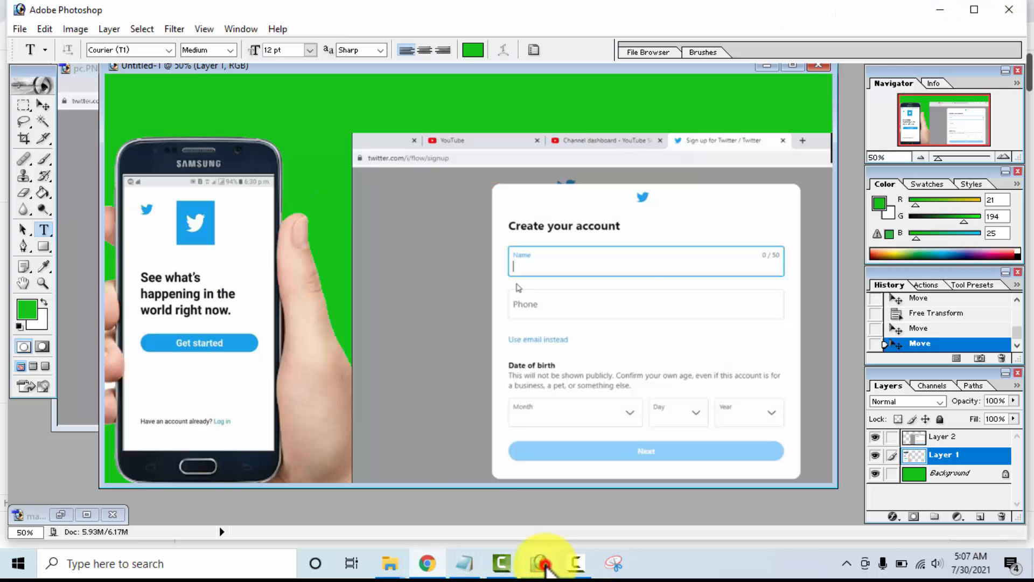
Paste the copied title as a text layer above the phone with the font size set to 48 pt.
left_click(213, 93)
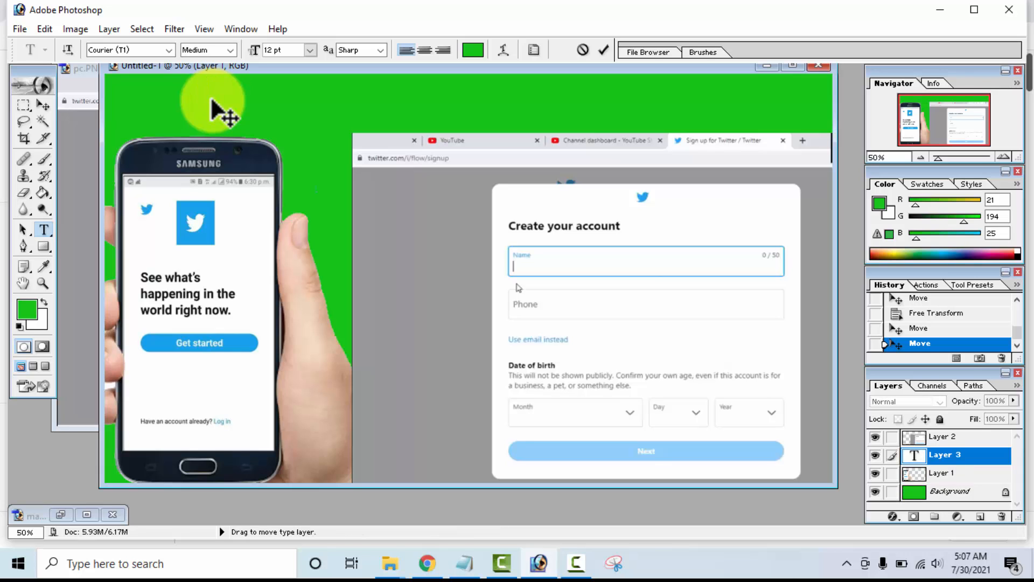
left_click(310, 50)
left_click(304, 274)
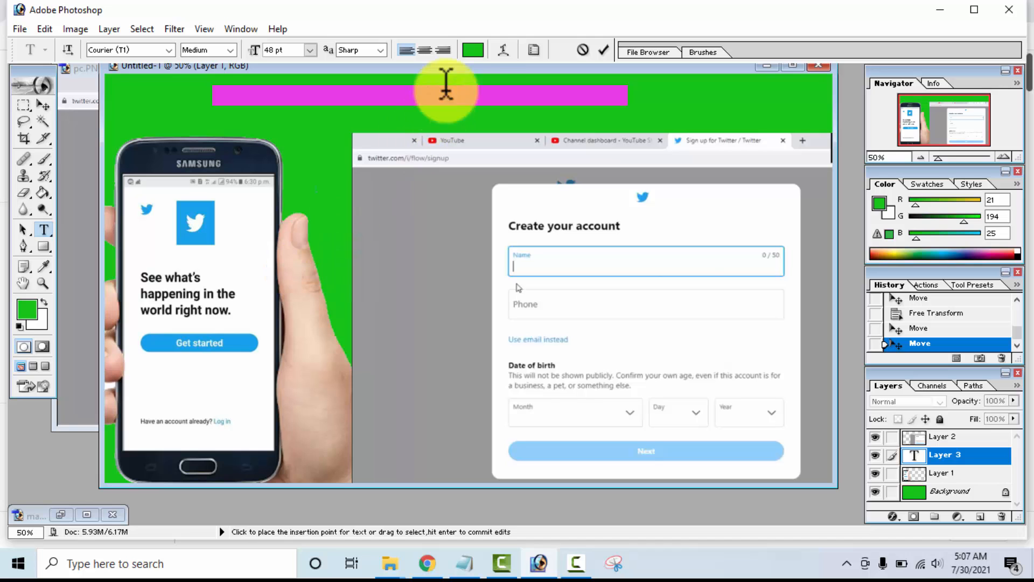
Set the heading's text color to white (FFFFFF).
left_click(472, 50)
left_click(342, 190)
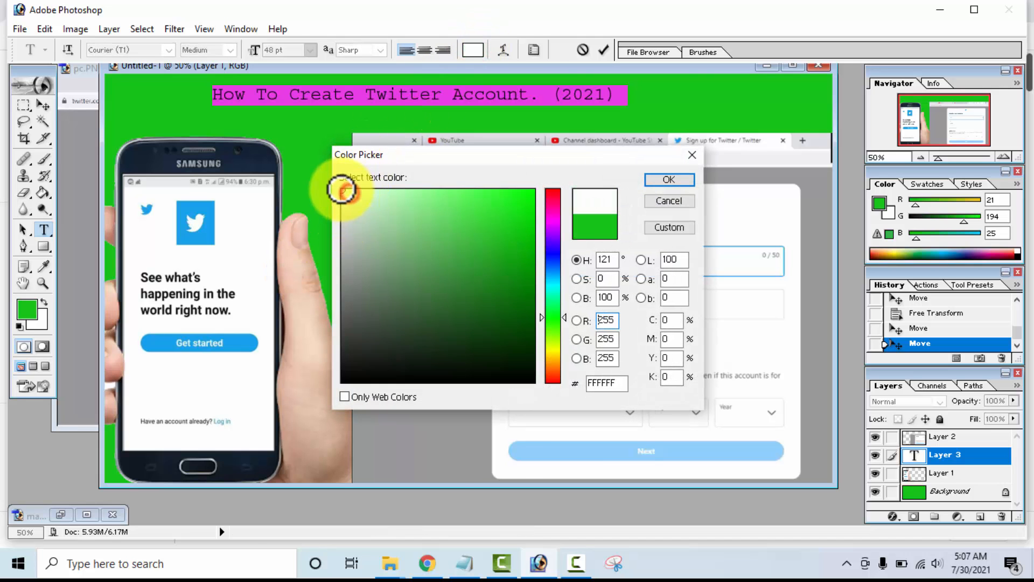
left_click(676, 179)
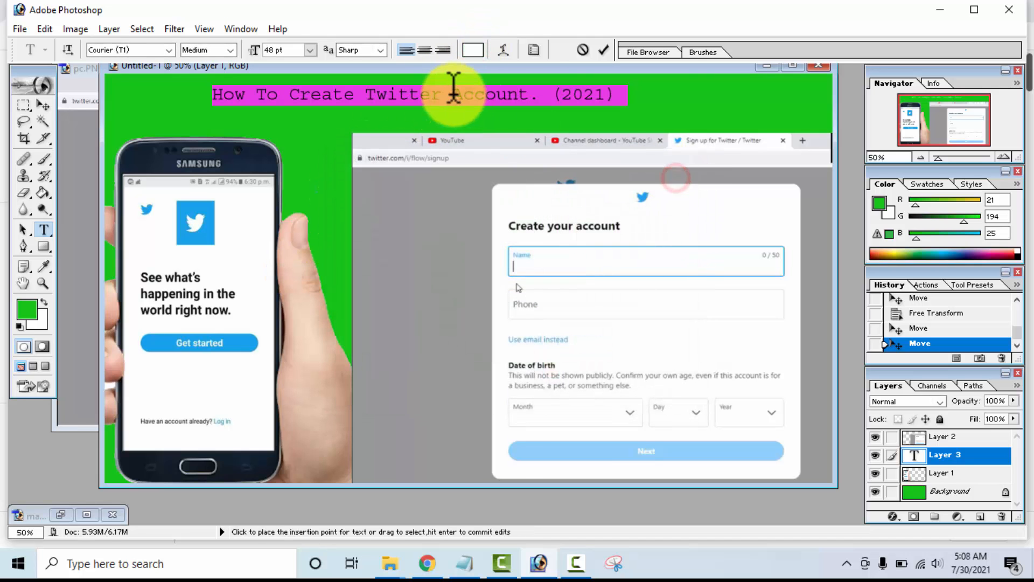
Select the whole heading and recolor its text bright yellow.
left_click(455, 95)
triple_click(423, 96)
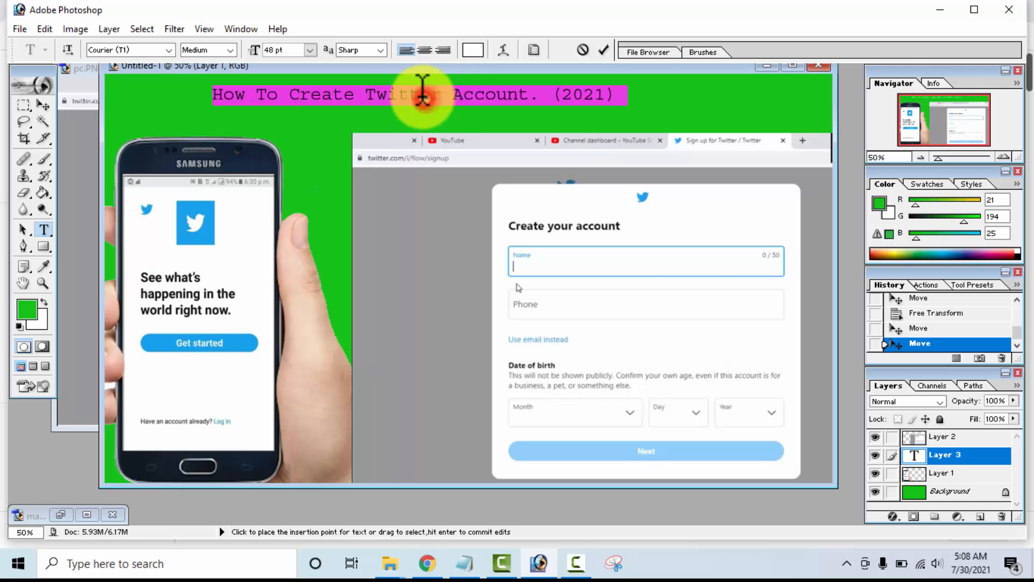
left_click(472, 48)
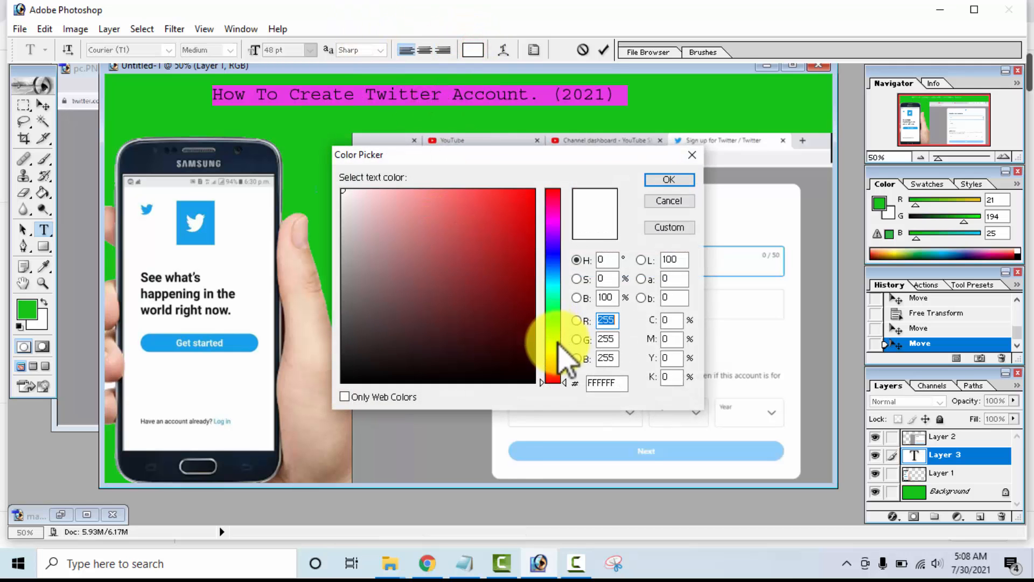
left_click(554, 348)
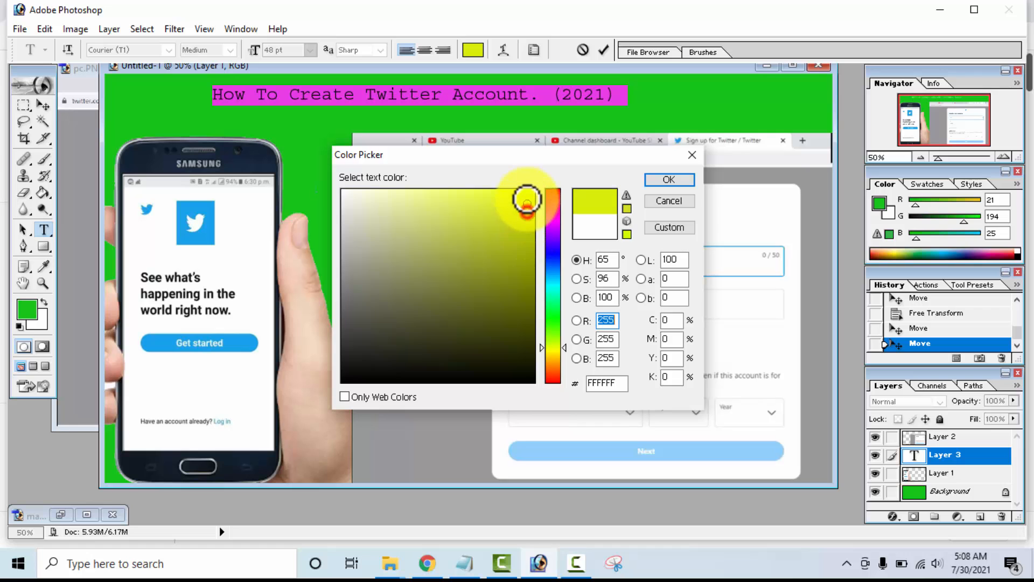
left_click(533, 189)
left_click(677, 180)
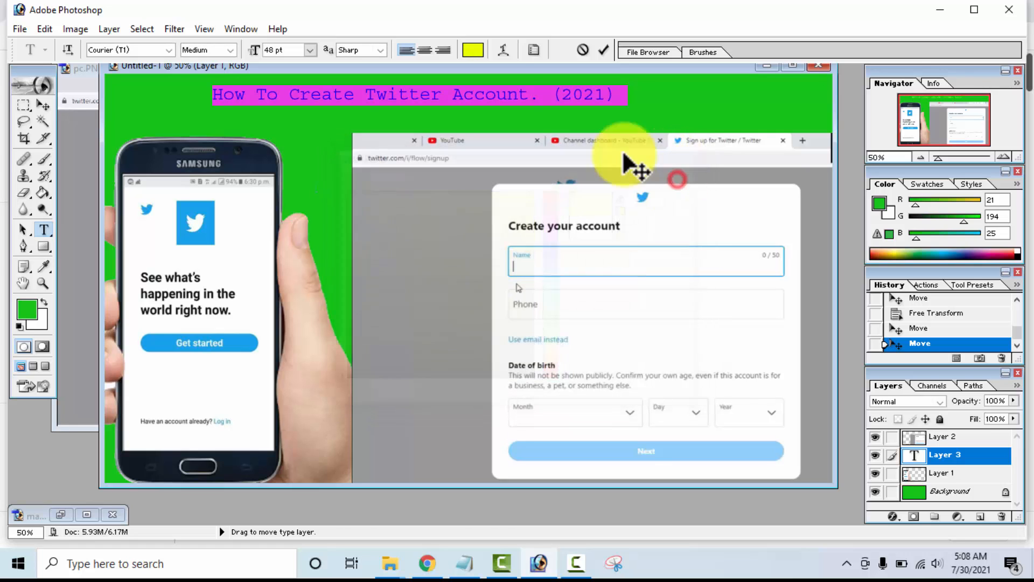
left_click(437, 100)
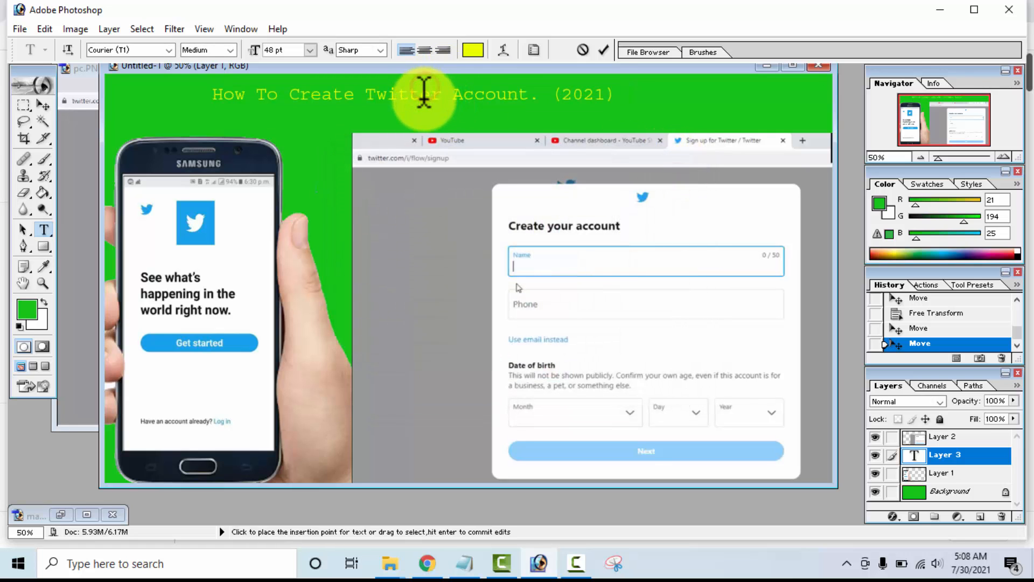
Change the heading's font to Georgia Regular and its size to 72 pt.
triple_click(423, 94)
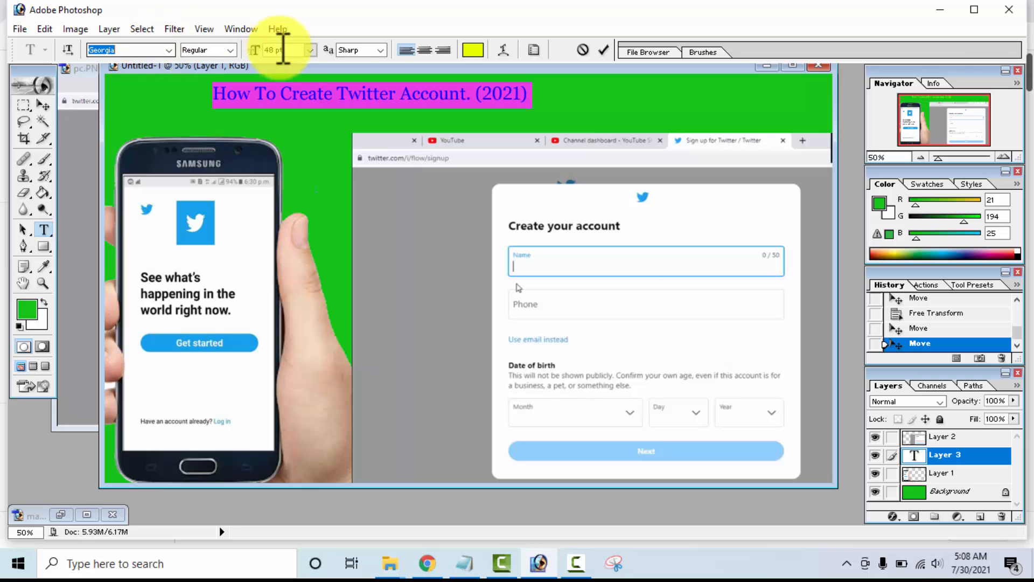
left_click(311, 50)
left_click(308, 301)
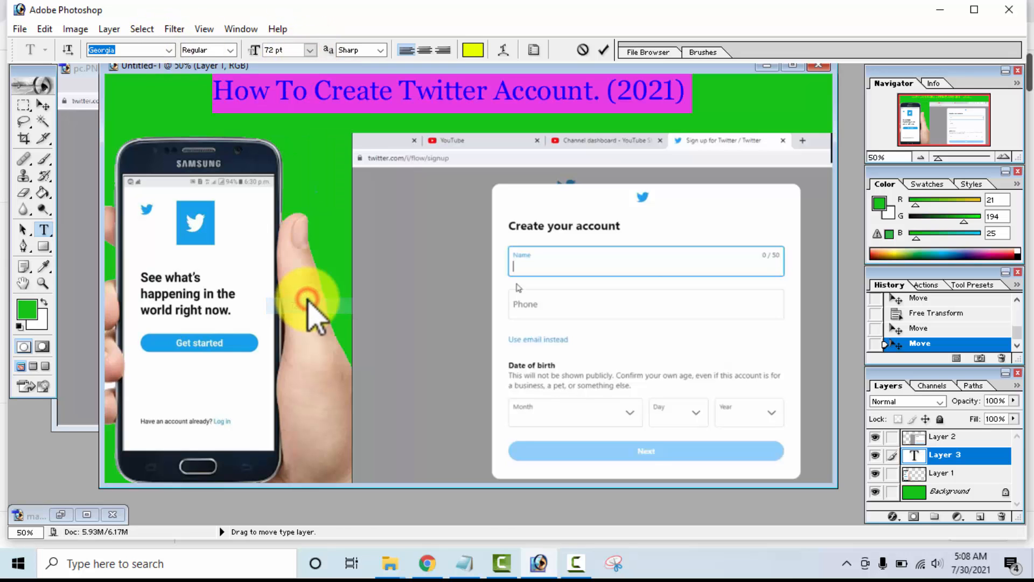
left_click(334, 114)
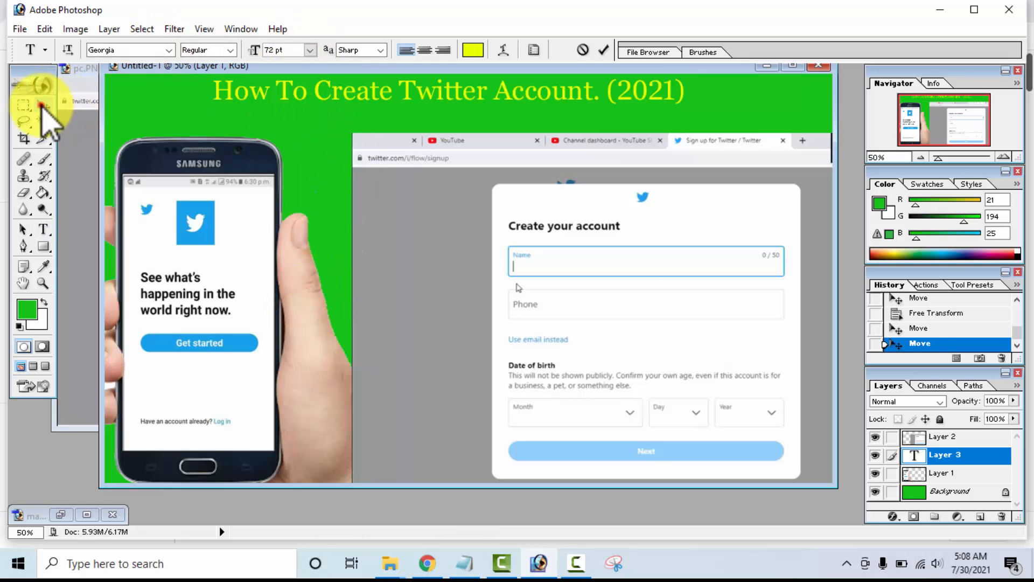
Reword the heading to "How To Create Twitter Account On PC/ Phone (2021)" and center it above the phone and sign-up screenshot.
left_click(43, 105)
left_click_drag(249, 97, 214, 98)
left_click(43, 229)
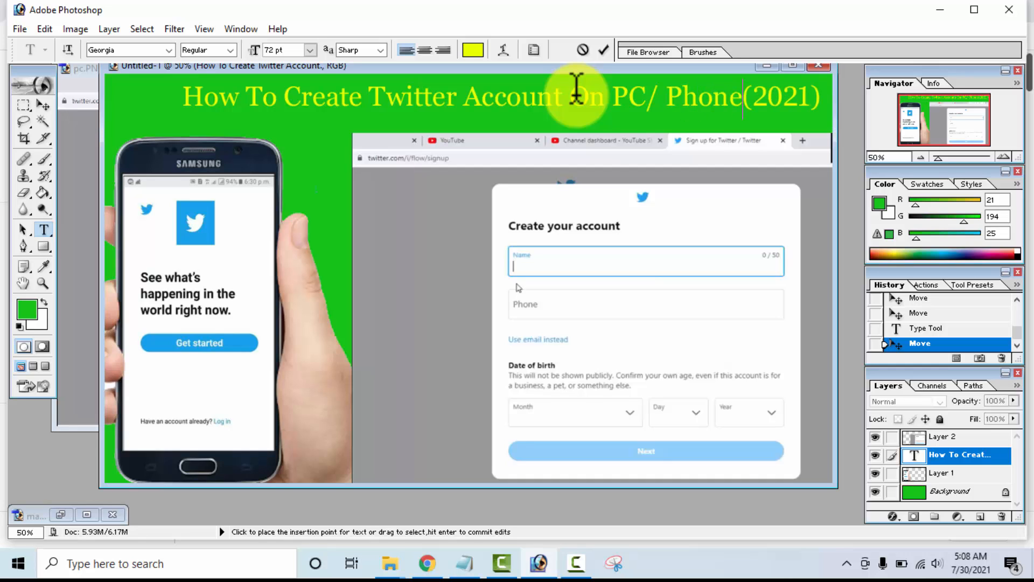
left_click(42, 105)
left_click_drag(332, 89, 293, 86)
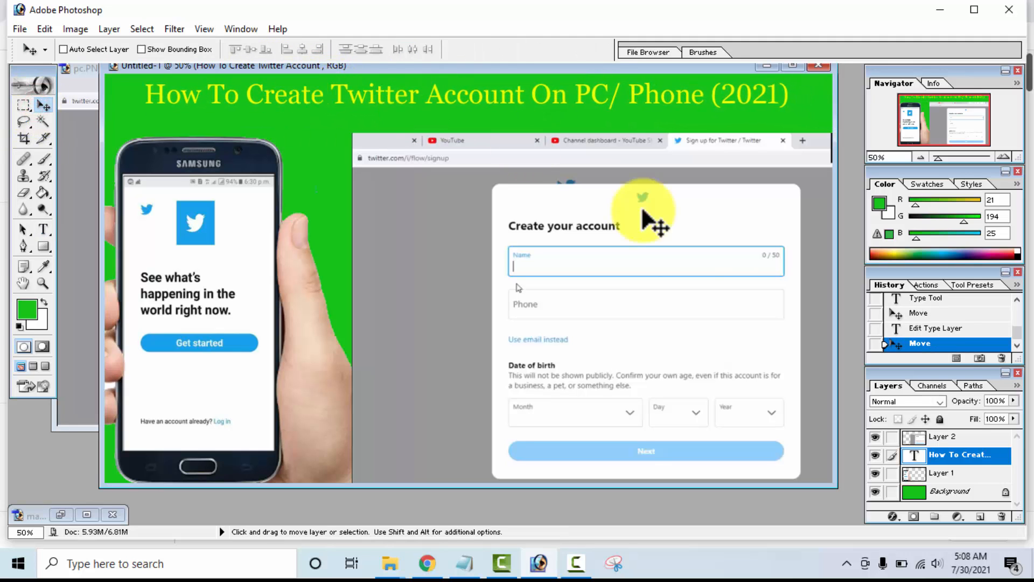
Add a 2 px outside stroke to the heading in the same yellow as its text (EAFF00).
left_click(890, 515)
left_click(910, 508)
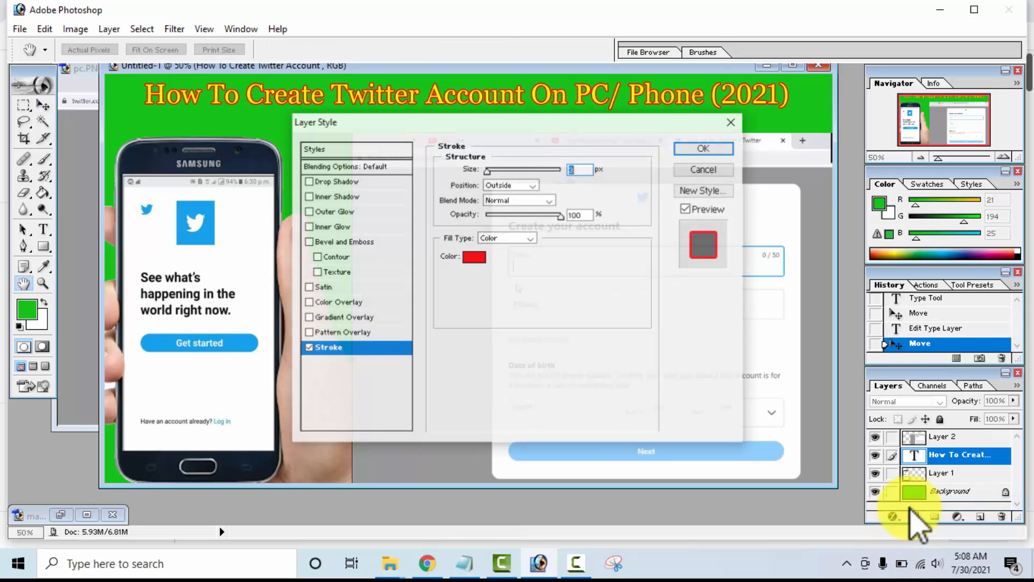
left_click(470, 257)
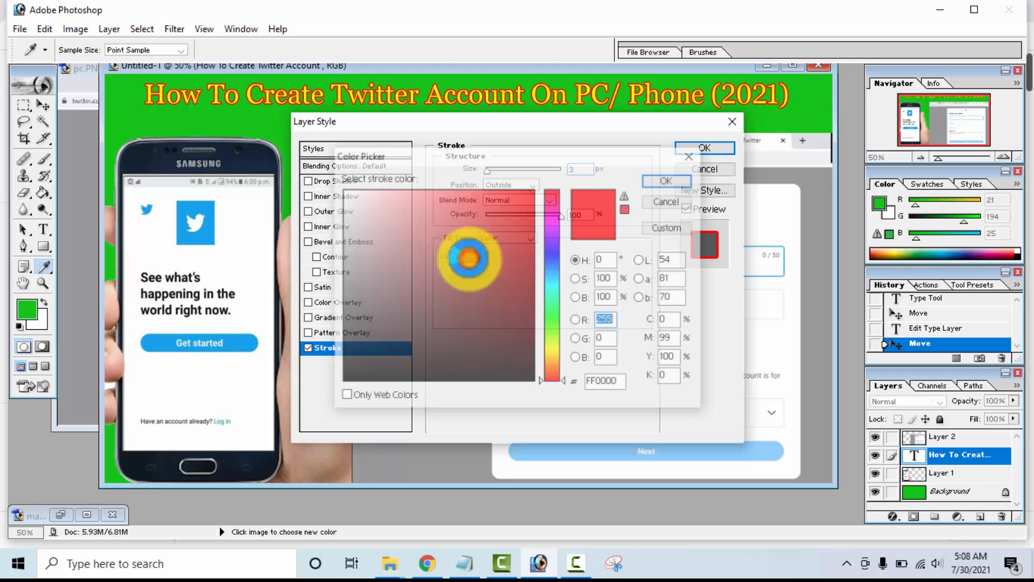
left_click(306, 101)
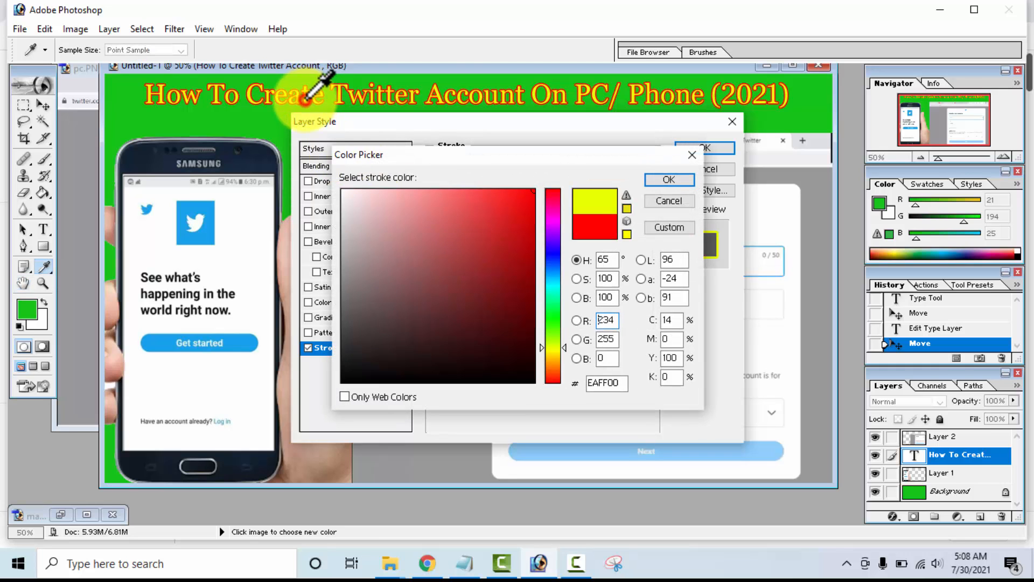
left_click(669, 180)
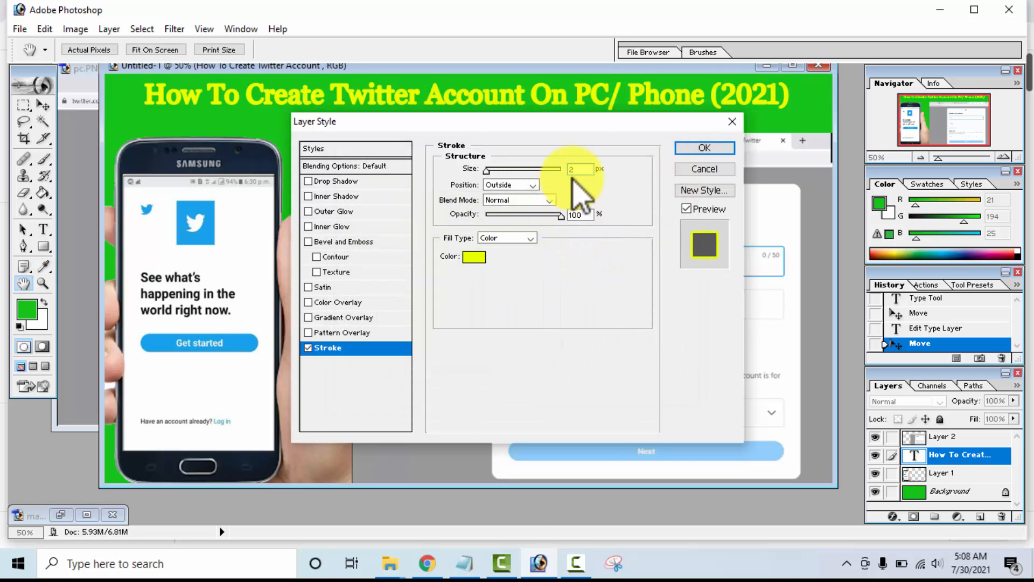
key("Return")
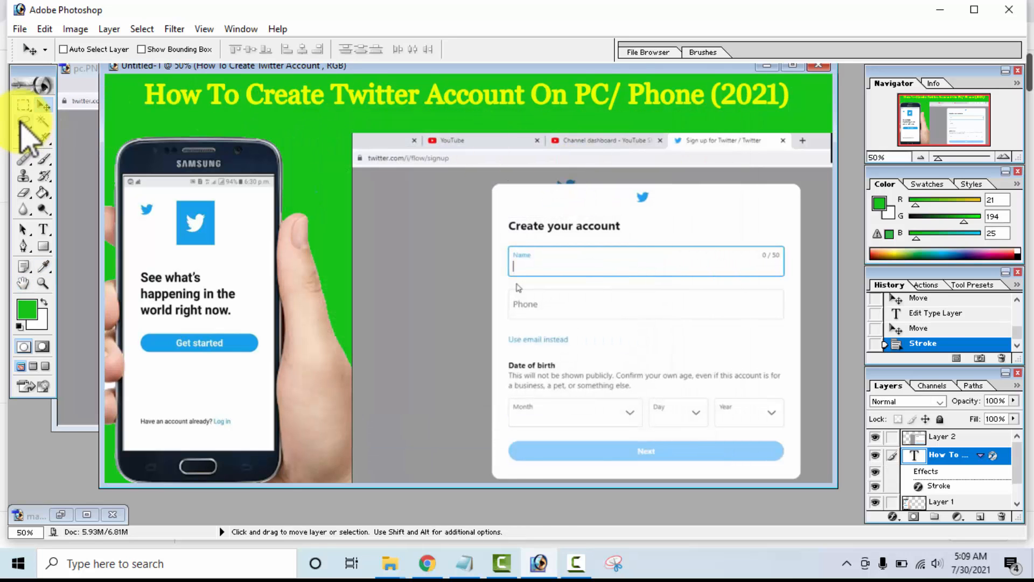
Free Transform the heading to about 106% width and 154.5% height and center it across the thumbnail.
left_click(21, 106)
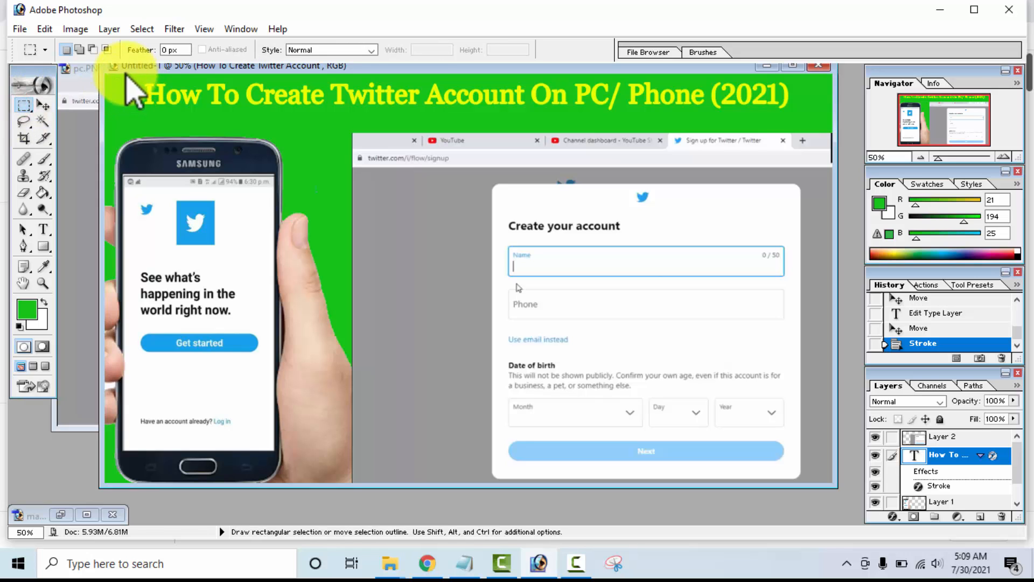
left_click(47, 104)
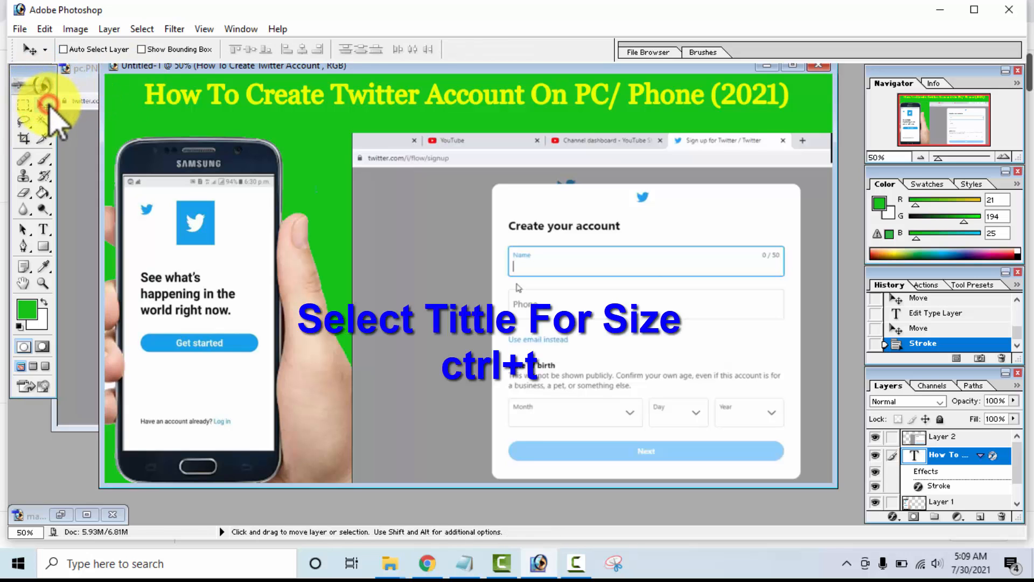
key("ctrl+t")
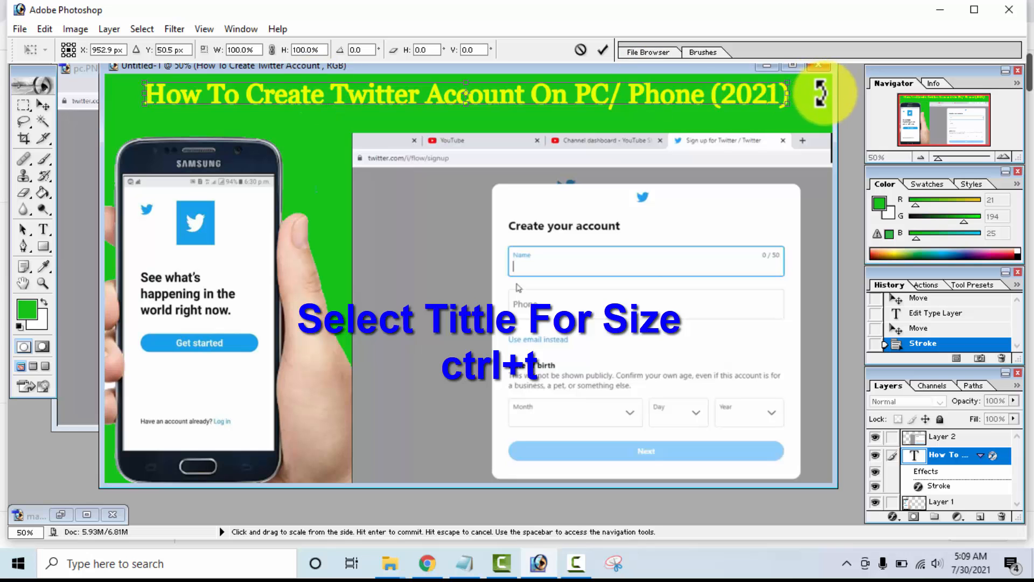
left_click_drag(792, 97, 835, 111)
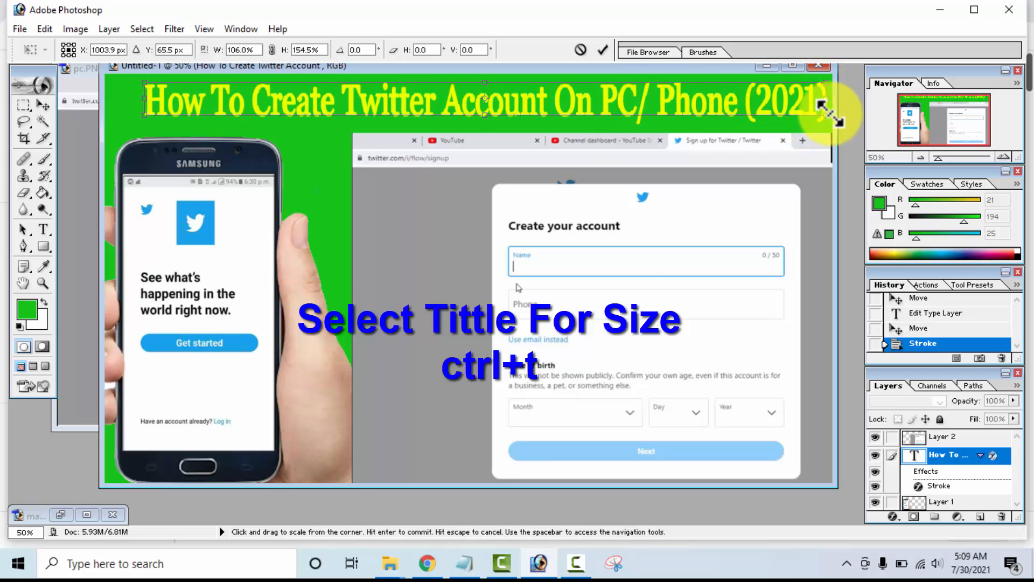
left_click_drag(748, 108, 728, 107)
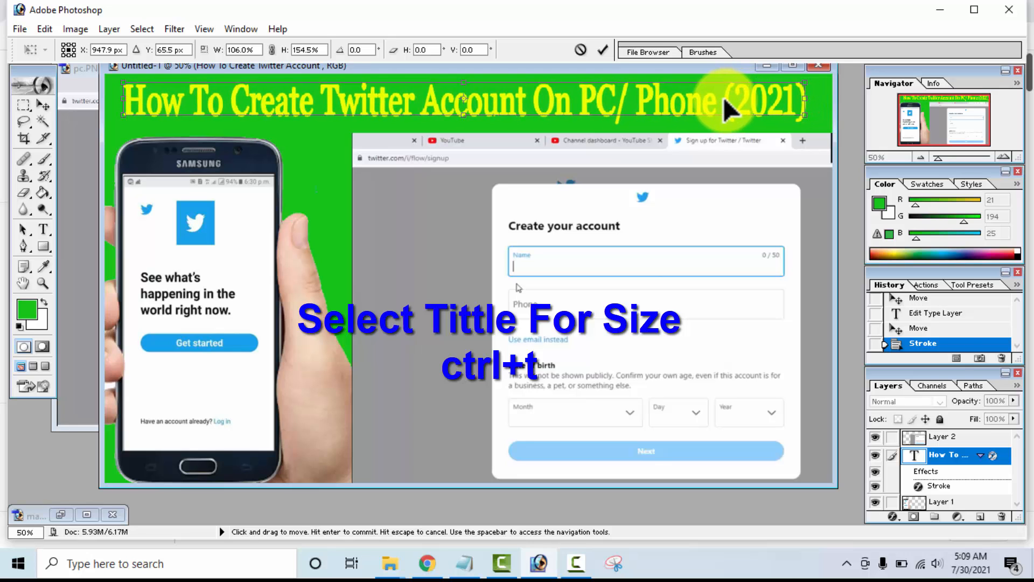
double_click(725, 102)
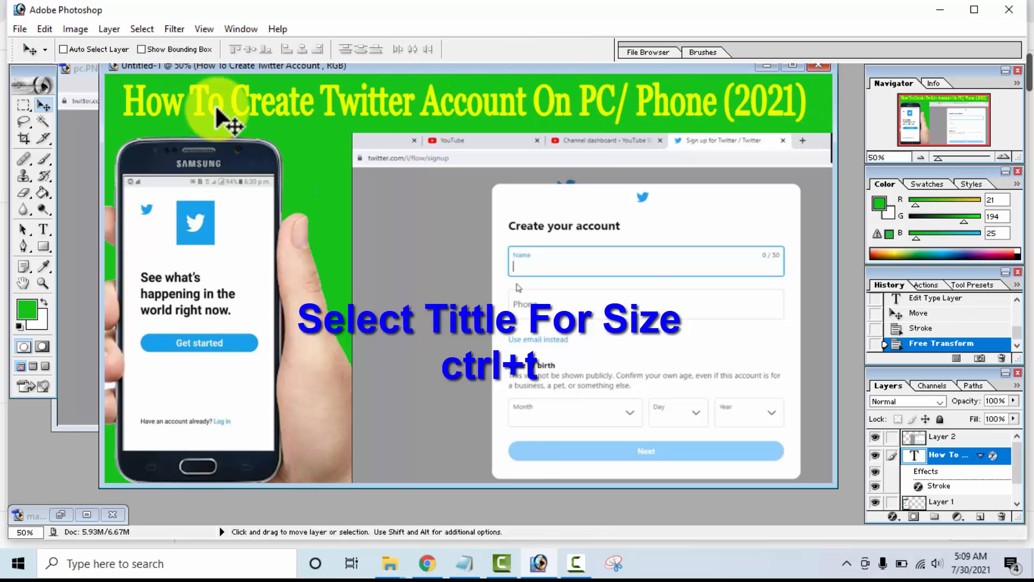
Fill a rectangular band behind the heading with near-black (000100) on the Background layer and clear the selection.
left_click(23, 105)
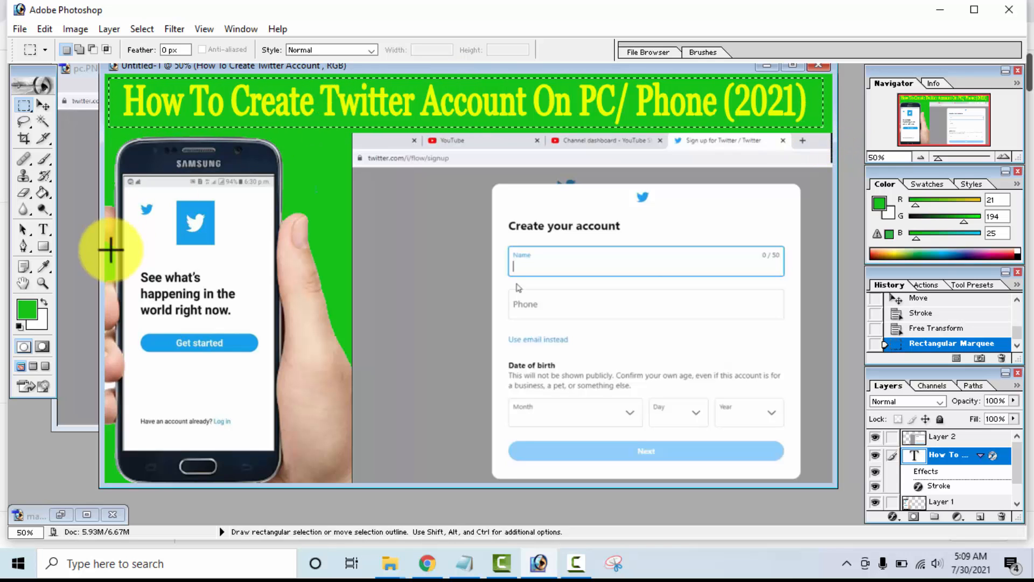
left_click(42, 194)
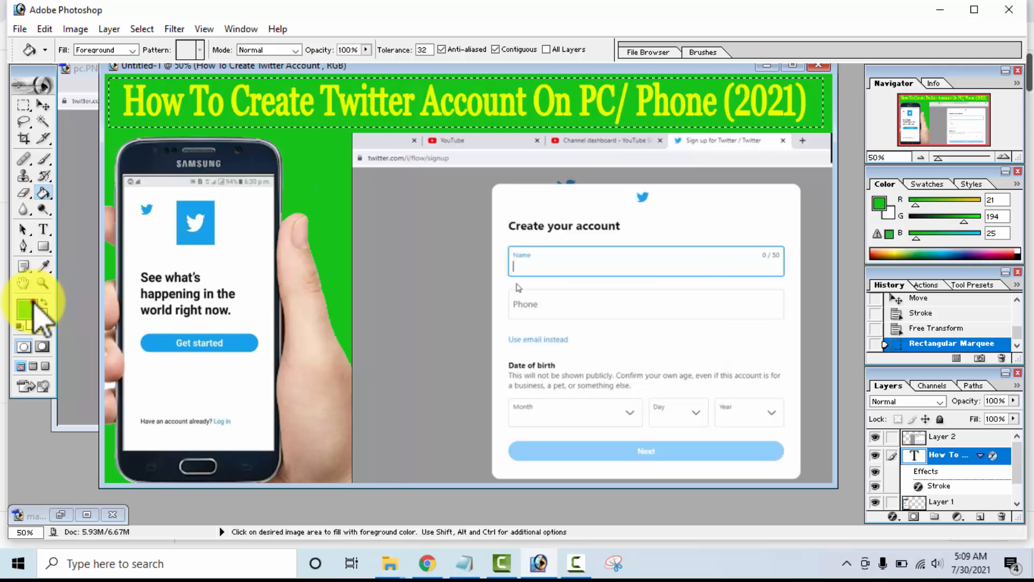
left_click(28, 309)
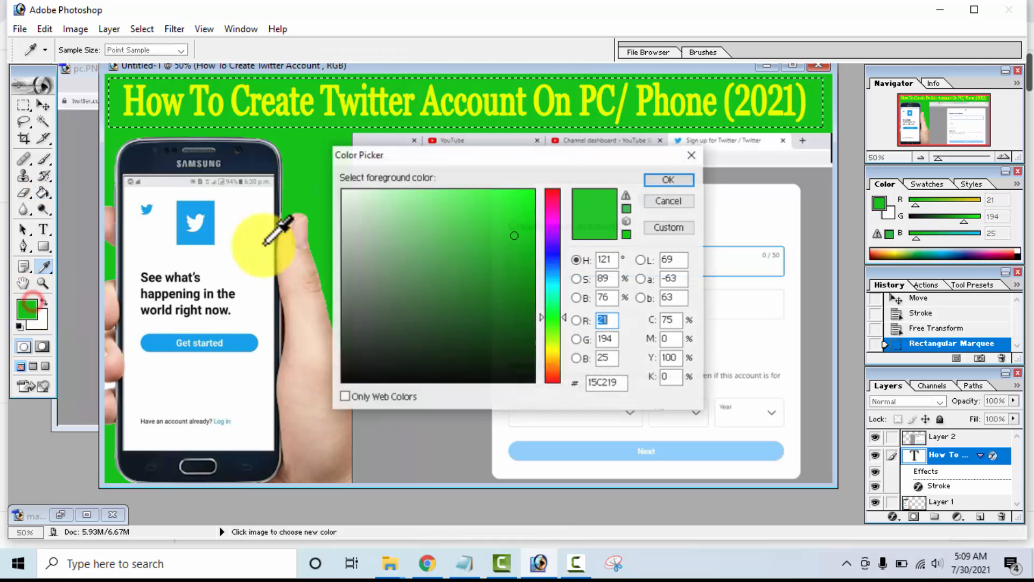
left_click(531, 381)
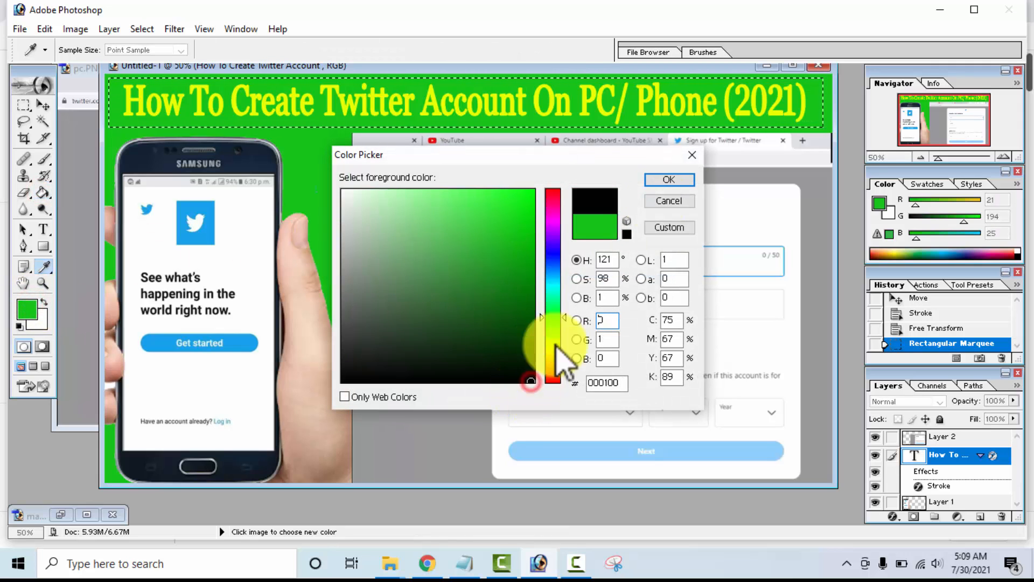
left_click(668, 181)
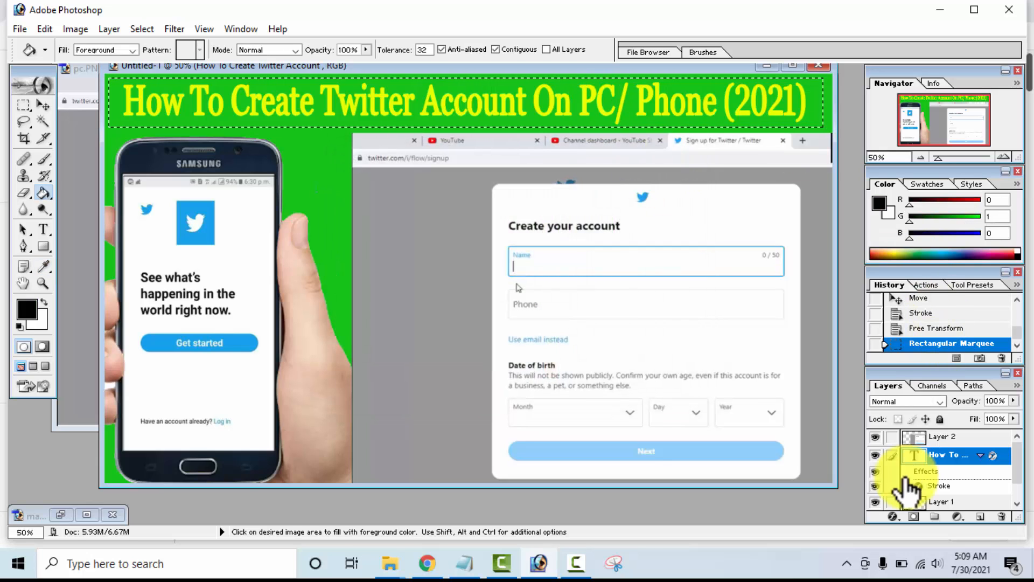
left_click(1017, 466)
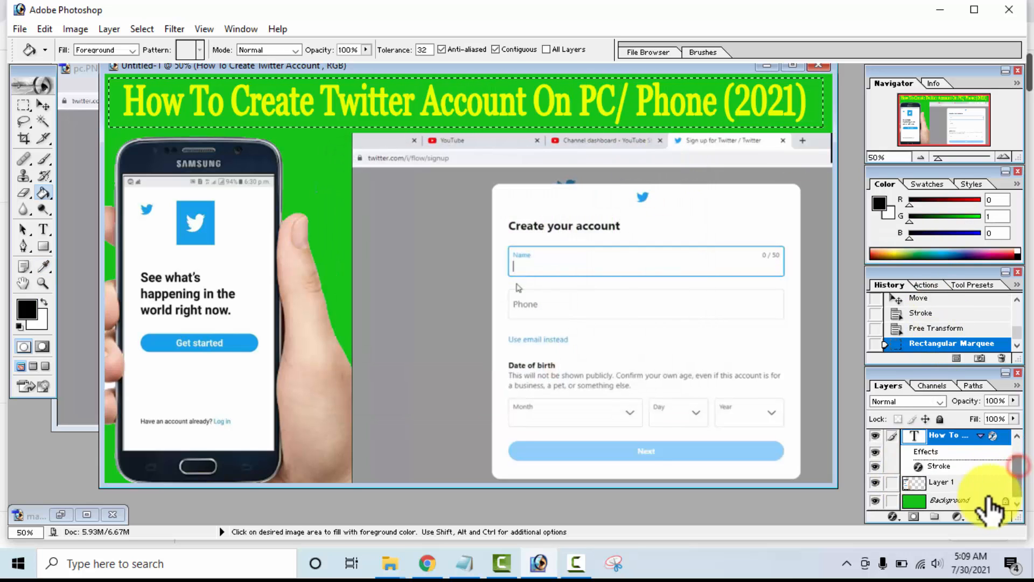
left_click(972, 500)
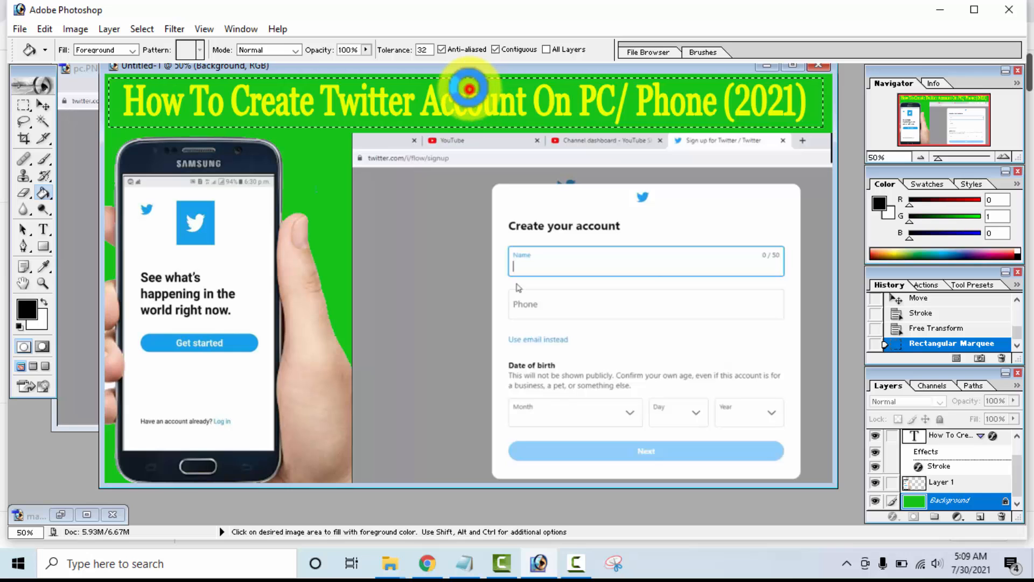
left_click(42, 120)
left_click(227, 144)
key("ctrl+d")
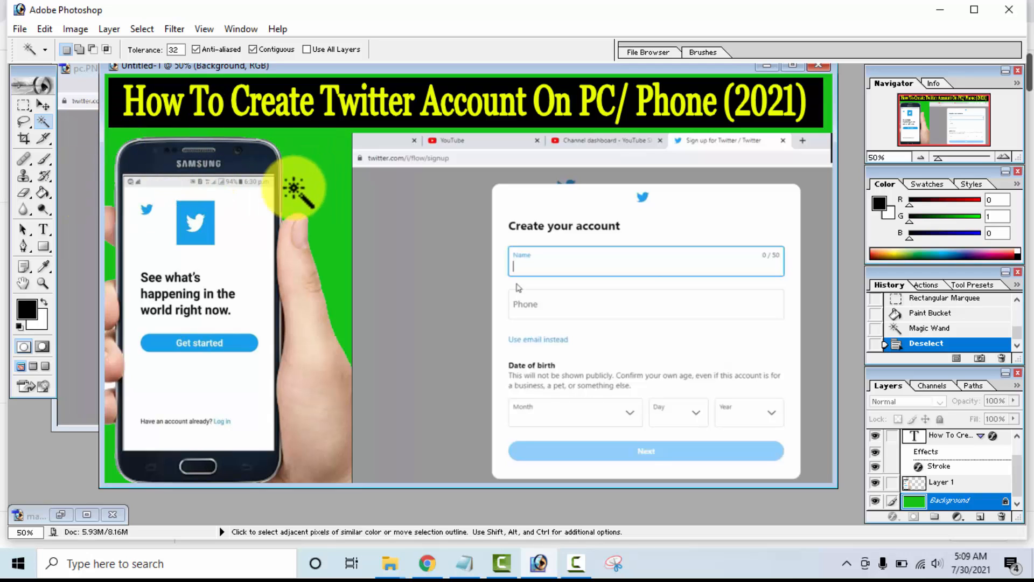
View the thumbnail in a maximized document window, restore it, and maximize the application window.
left_click(919, 468)
left_click(924, 483)
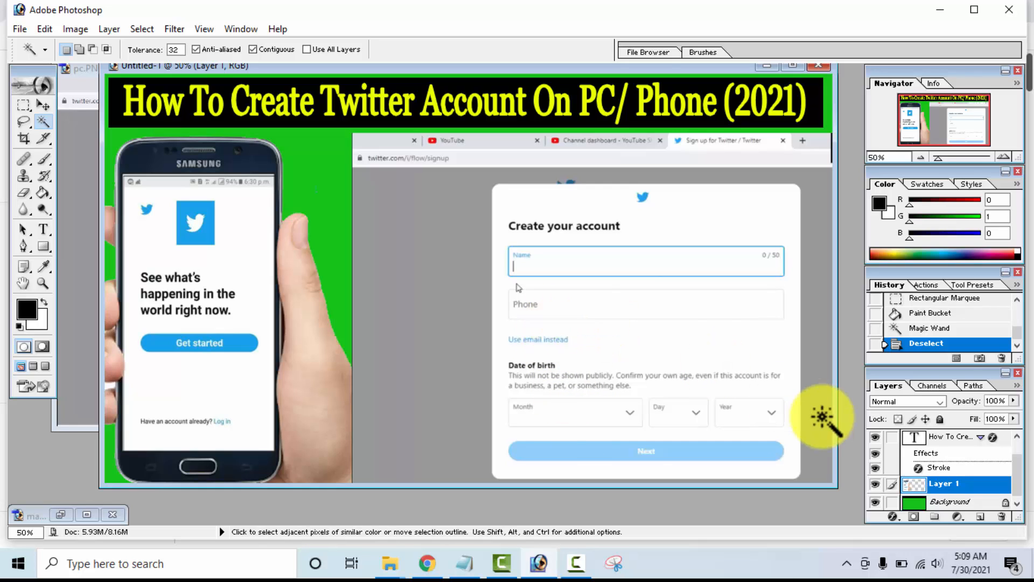
left_click(43, 105)
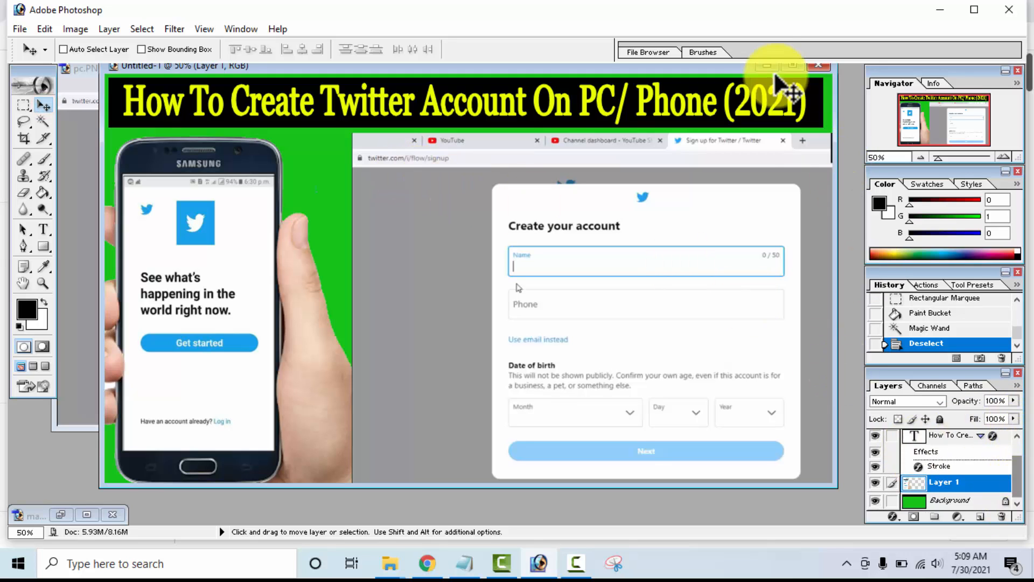
left_click(792, 65)
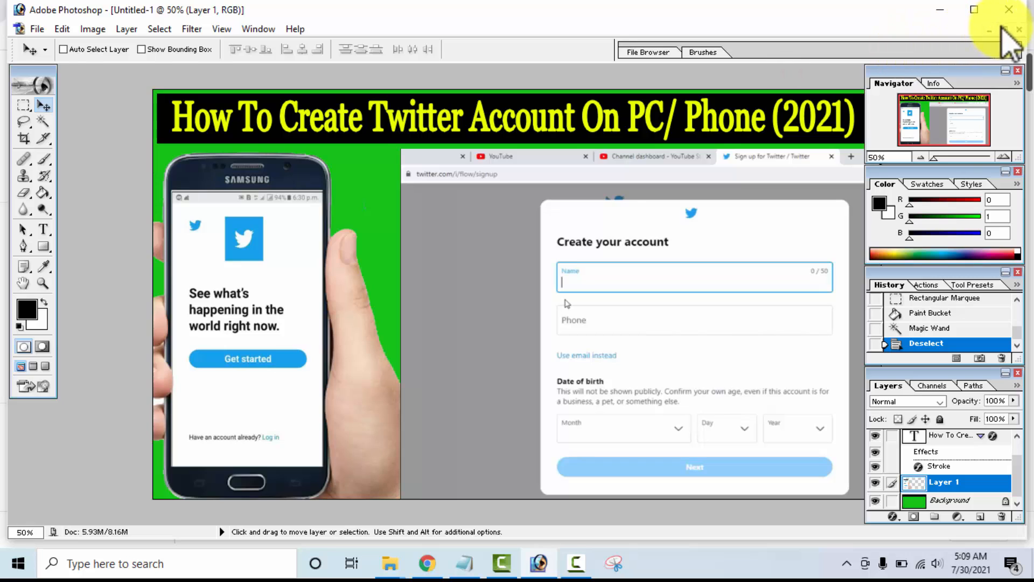
left_click(1004, 30)
left_click(974, 9)
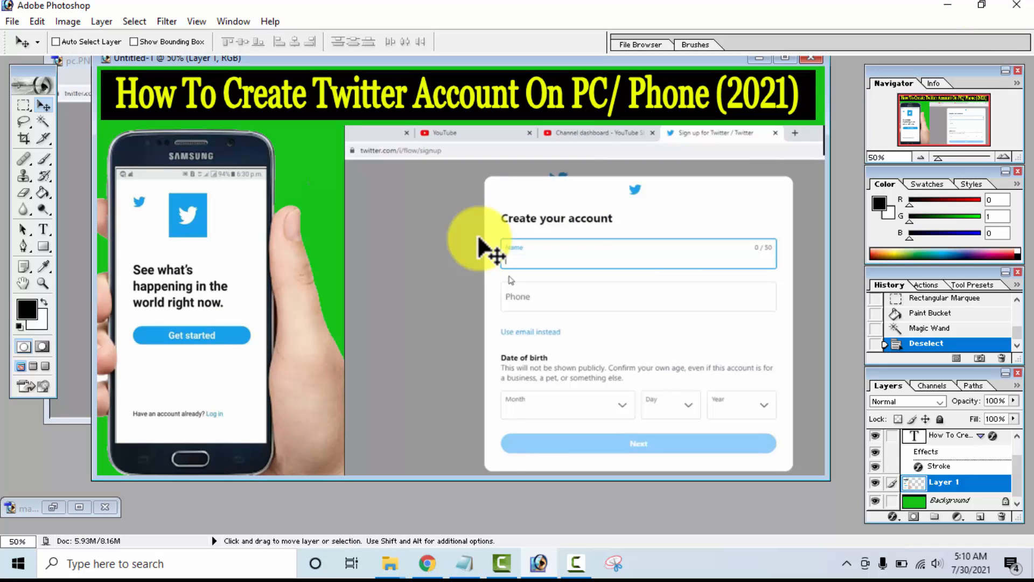
key("ctrl+n")
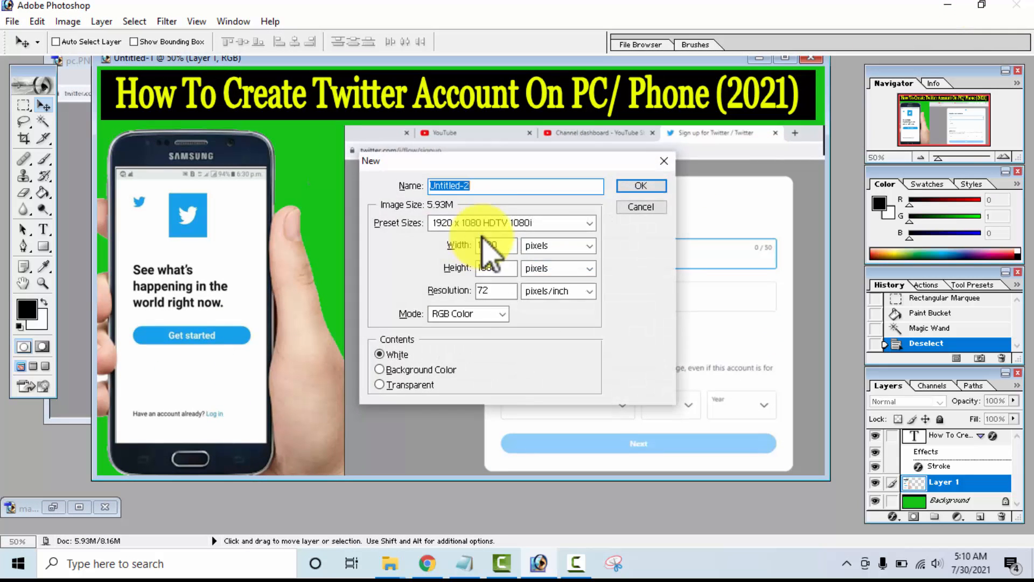
left_click(668, 160)
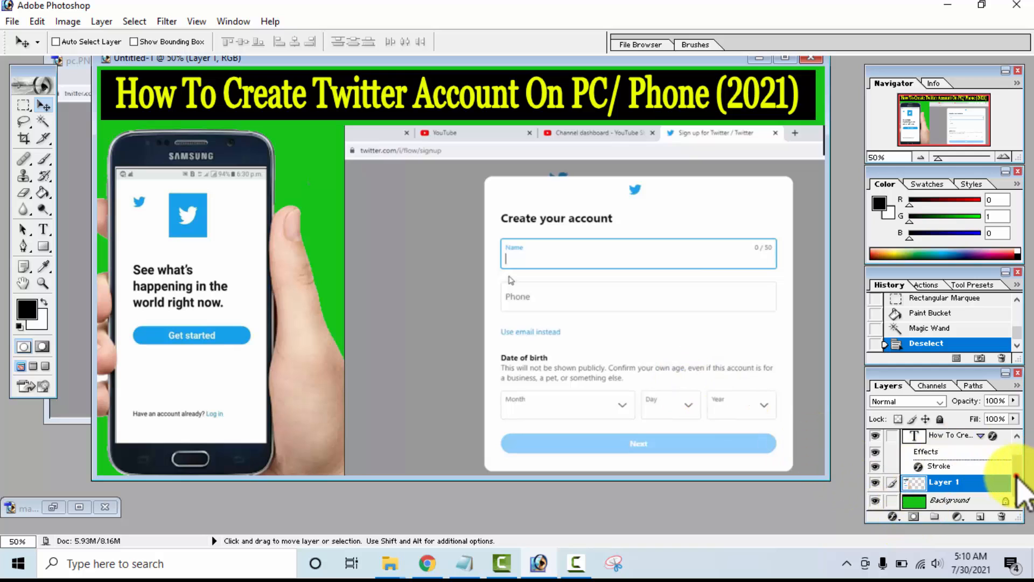
Free Transform the sign-up screenshot on Layer 2 to about 101.6% width and 100.2% height, extending it toward the hand.
key("ctrl+v")
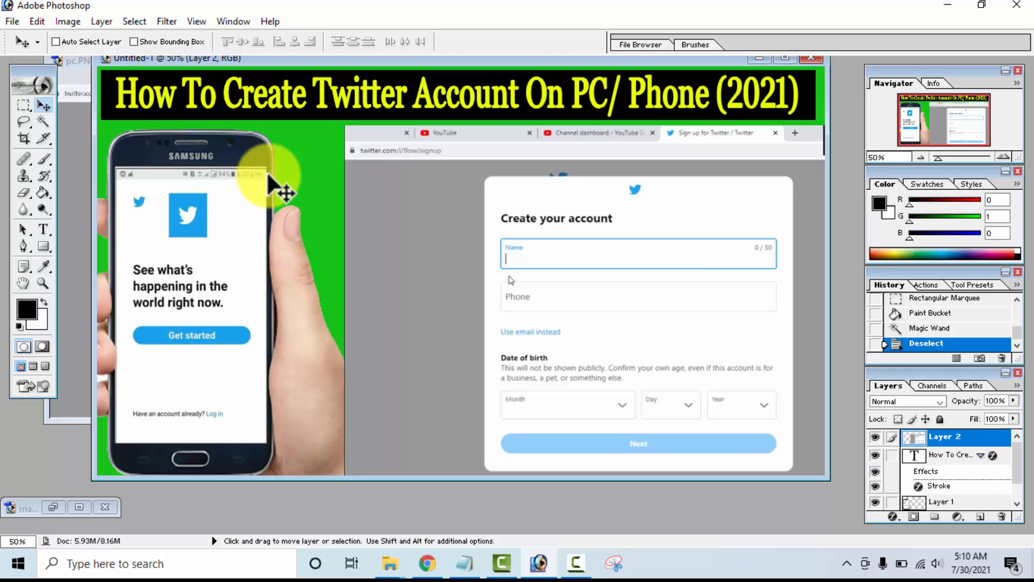
key("m")
key("ctrl+t")
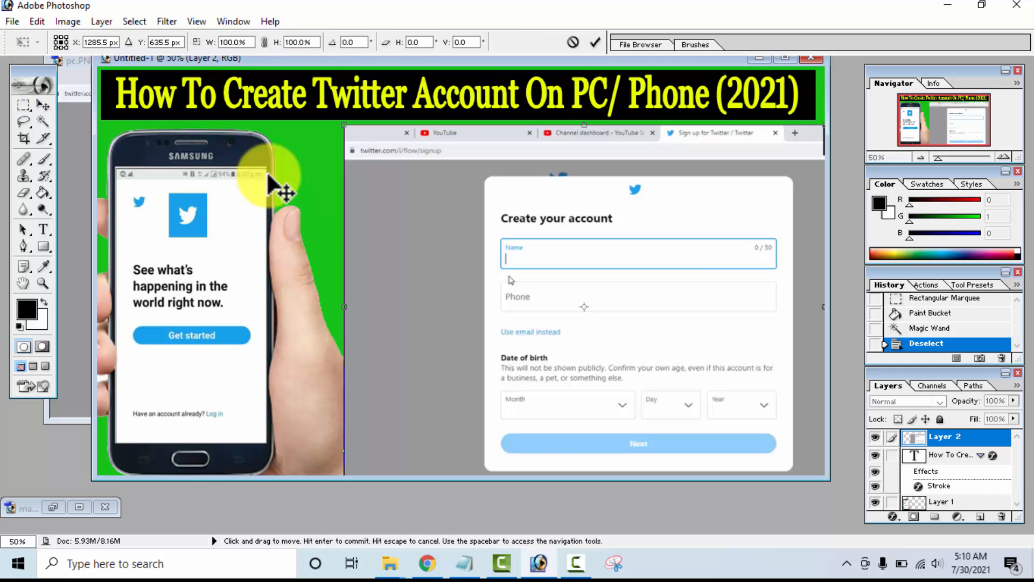
left_click_drag(343, 125, 336, 124)
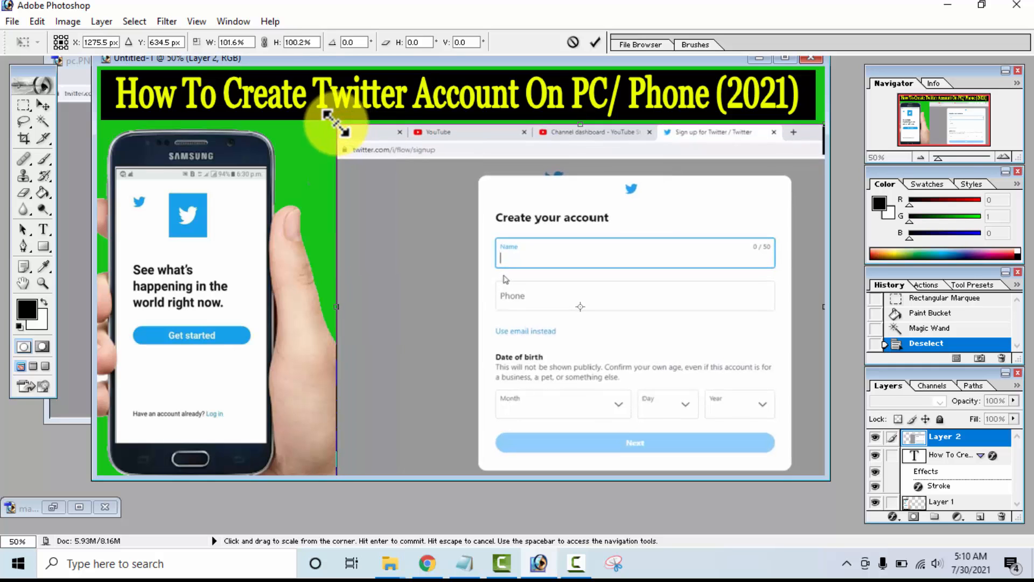
key("Return")
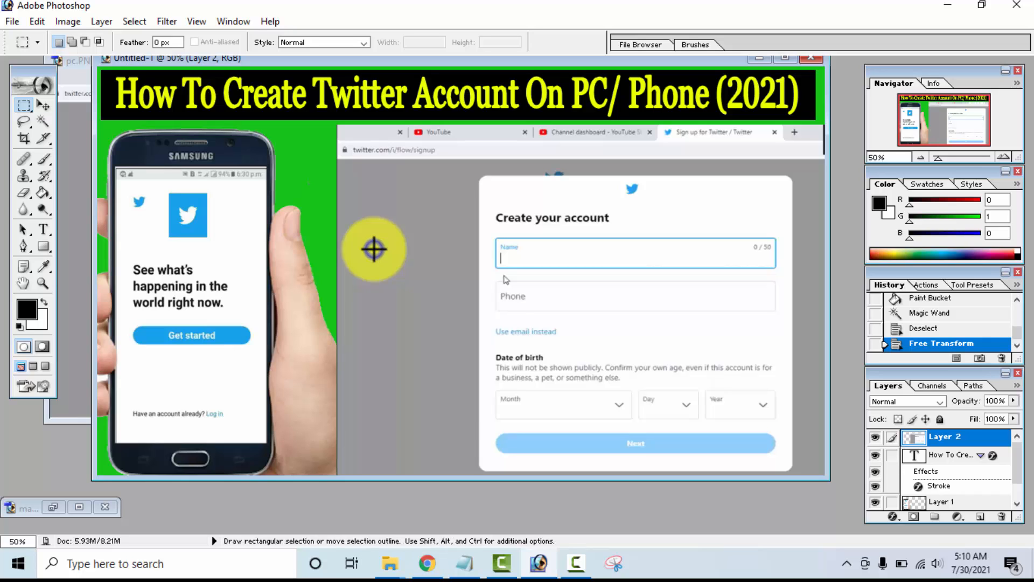
right_click(380, 250)
left_click(404, 260)
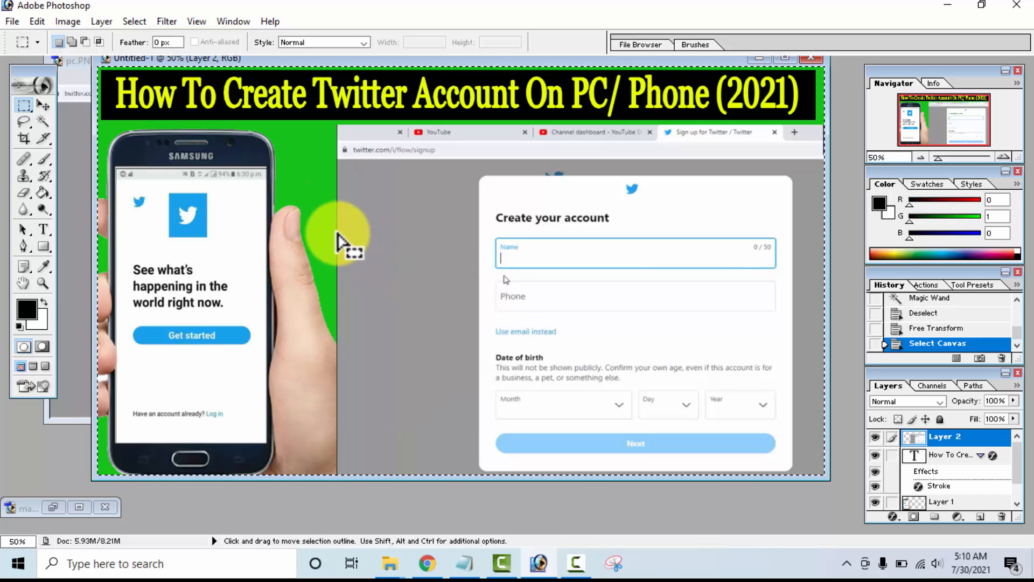
left_click(333, 227)
left_click(43, 105)
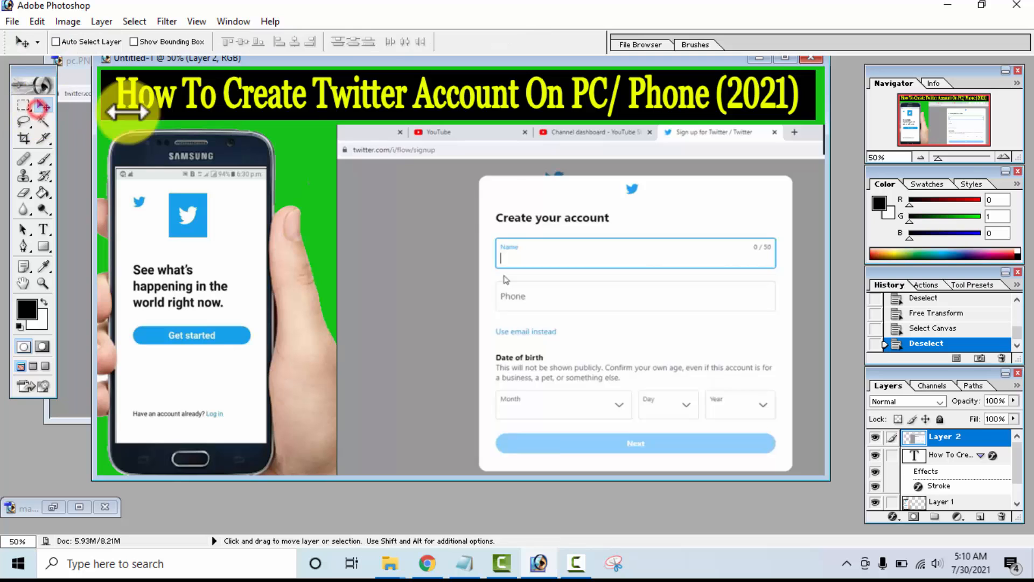
left_click_drag(1018, 470, 1015, 517)
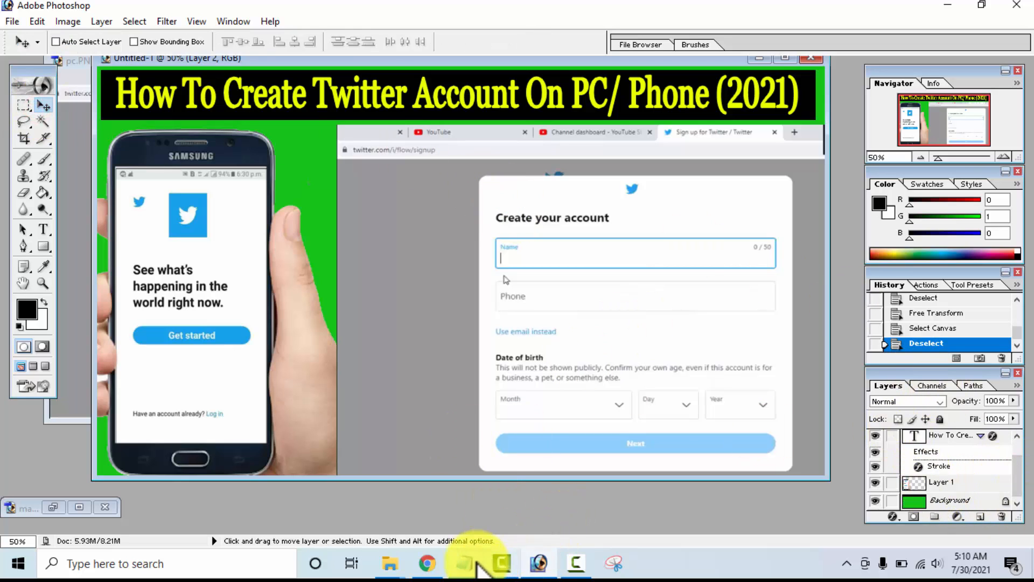
Switch to Chrome and run a Google Images search for "arrow symbol png".
left_click(427, 562)
left_click(418, 36)
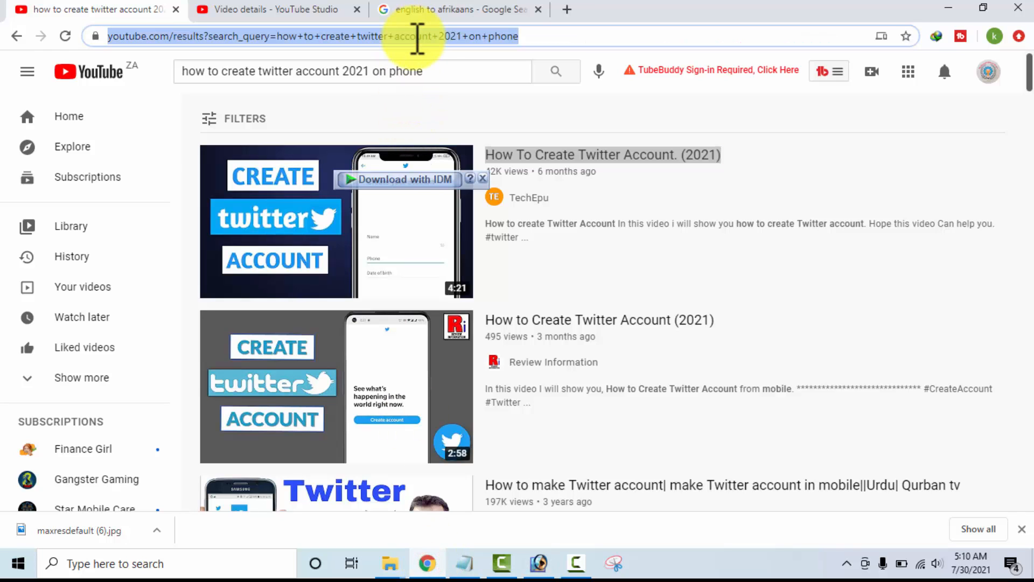
type("arrow")
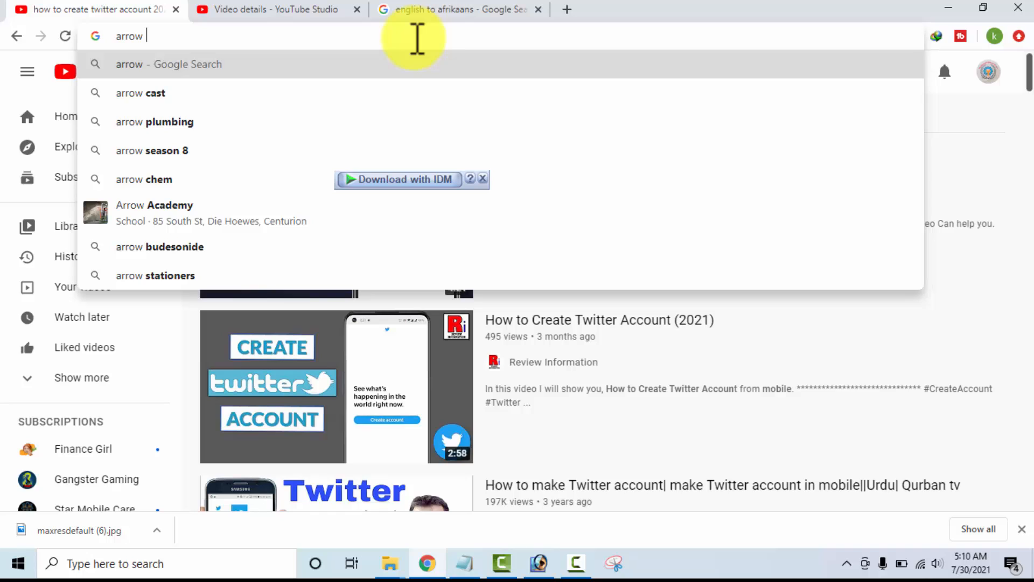
type(" sym")
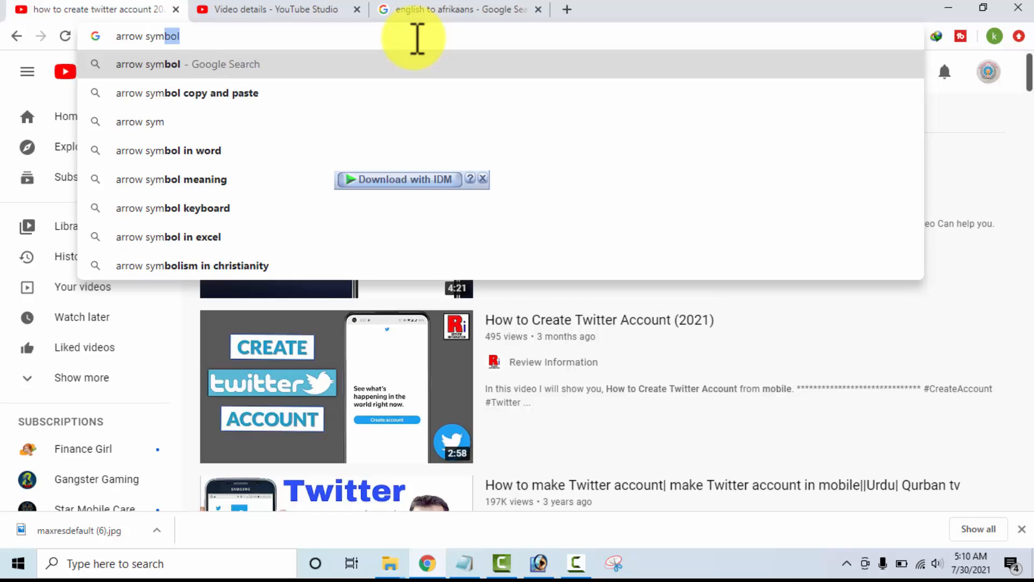
type("bol copy and paste")
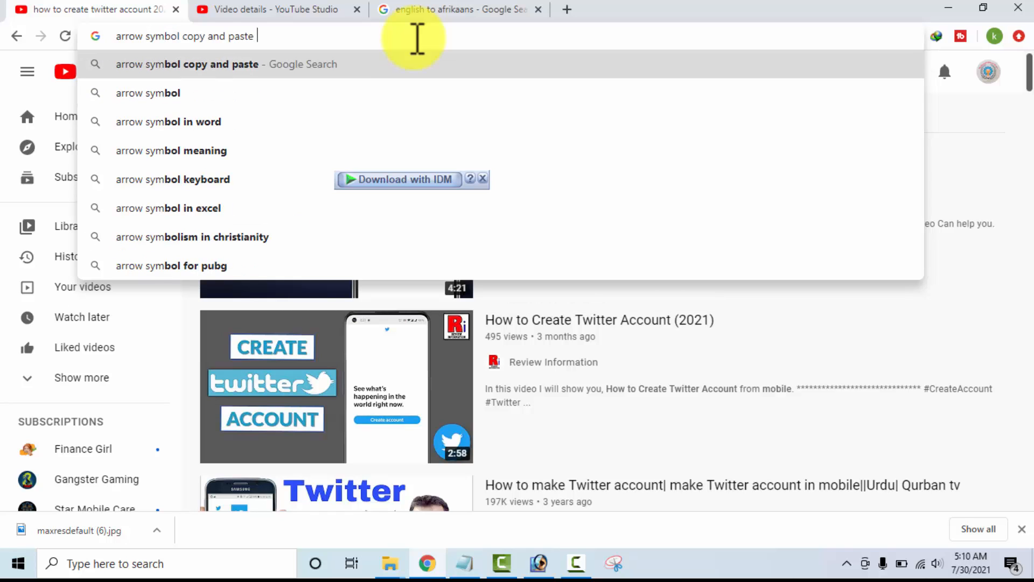
key("BackSpace")
key("BackSpace")
key("BackSpace")
key("BackSpace")
key("BackSpace")
key("BackSpace")
key("BackSpace")
key("BackSpace")
key("BackSpace")
key("BackSpace")
key("BackSpace")
key("BackSpace")
key("BackSpace")
key("BackSpace")
key("BackSpace")
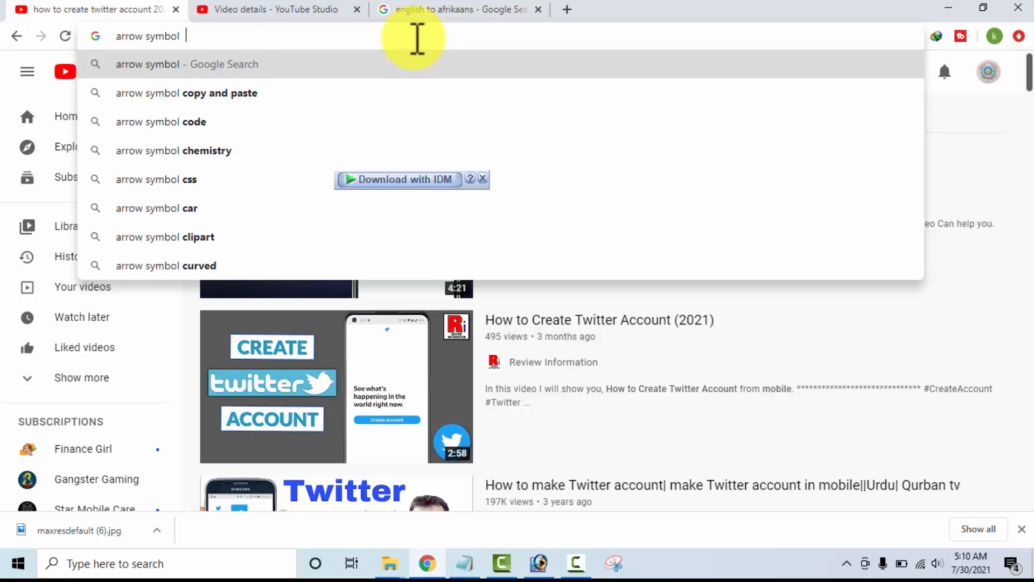
key("Return")
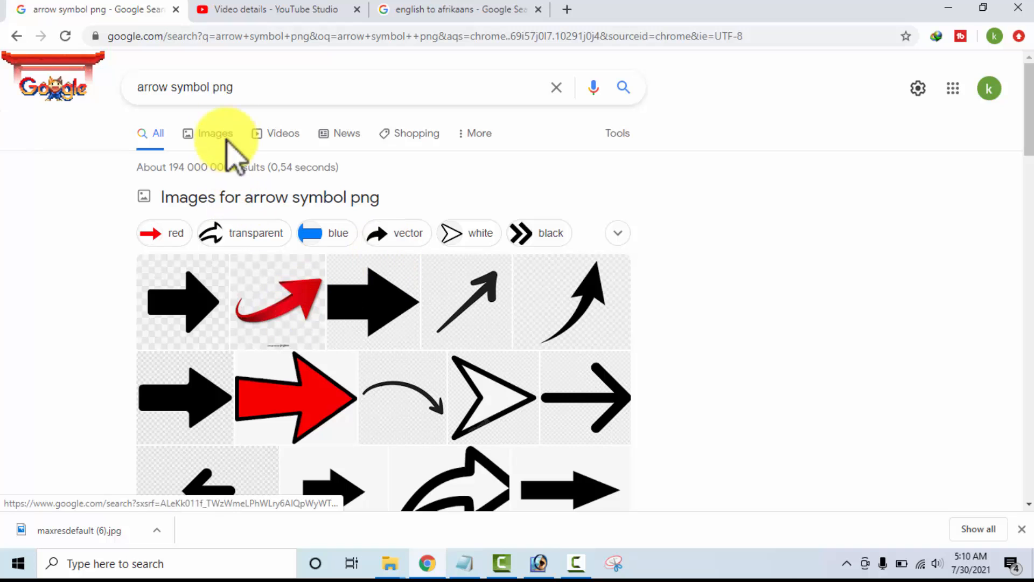
left_click(220, 132)
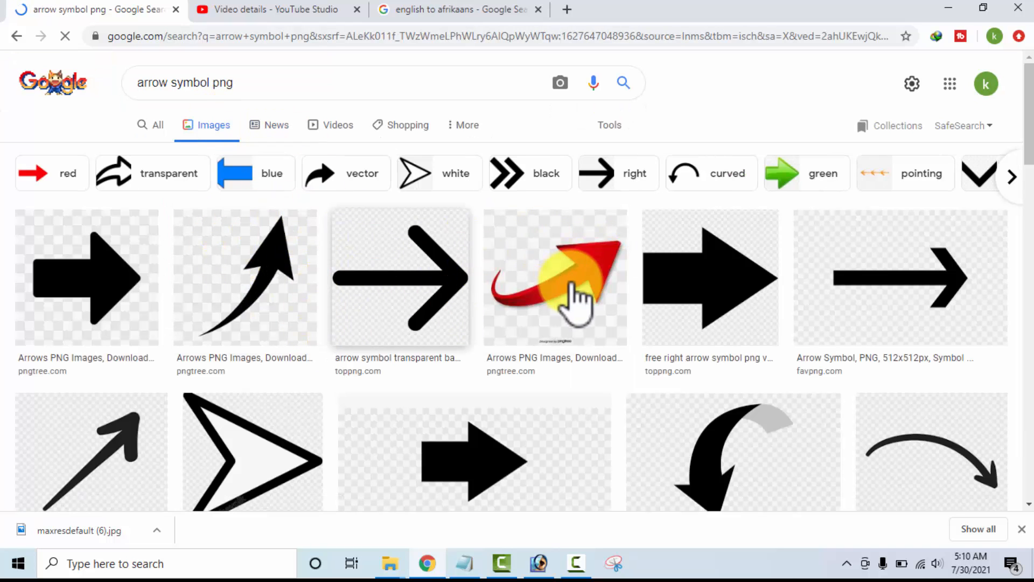
Find the black curved right arrow from PngFind in the image results and save it as a PNG in Downloads.
scroll(1026, 146, "down", 2)
left_click_drag(1027, 145, 1028, 274)
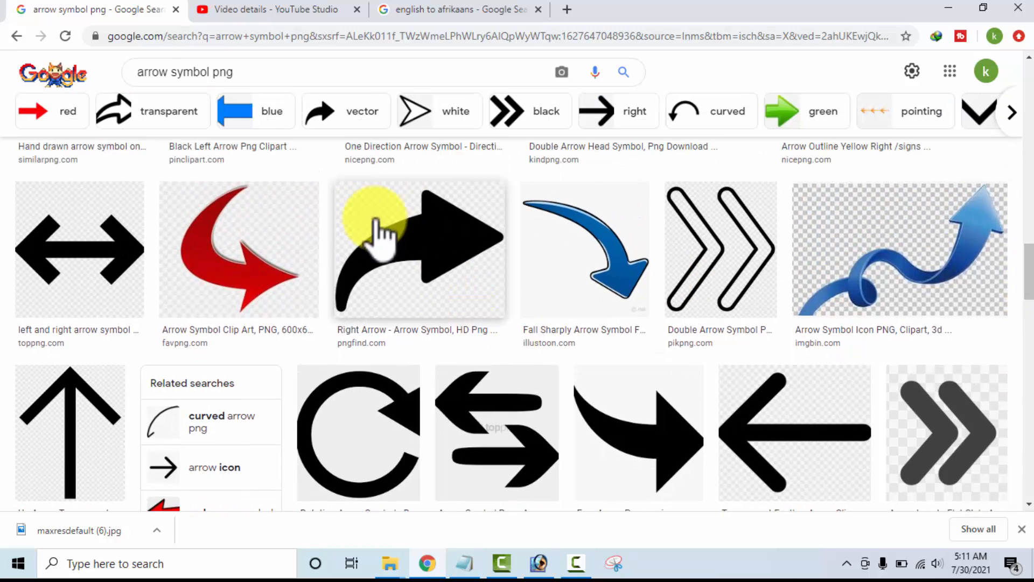
left_click(395, 251)
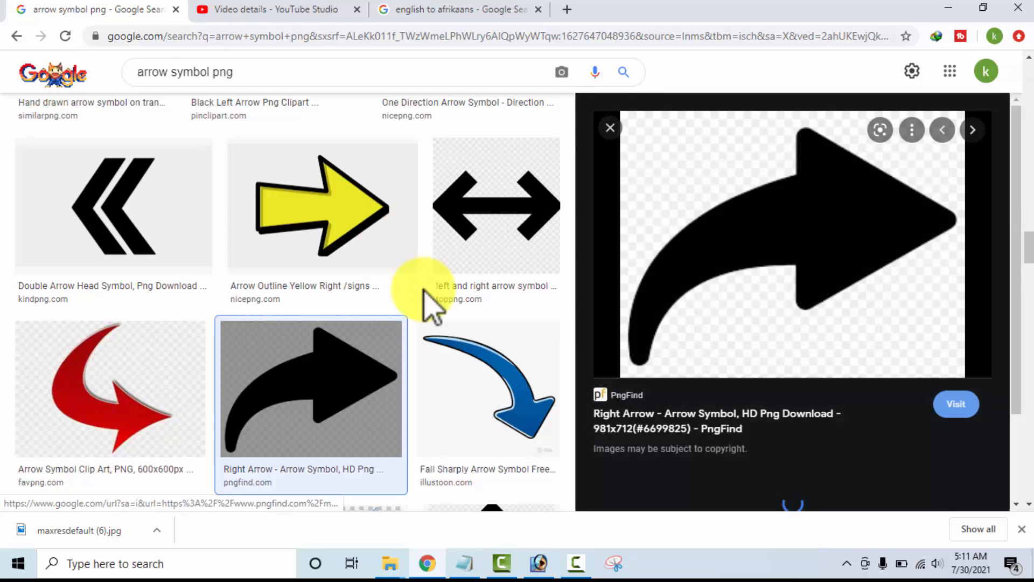
right_click(687, 141)
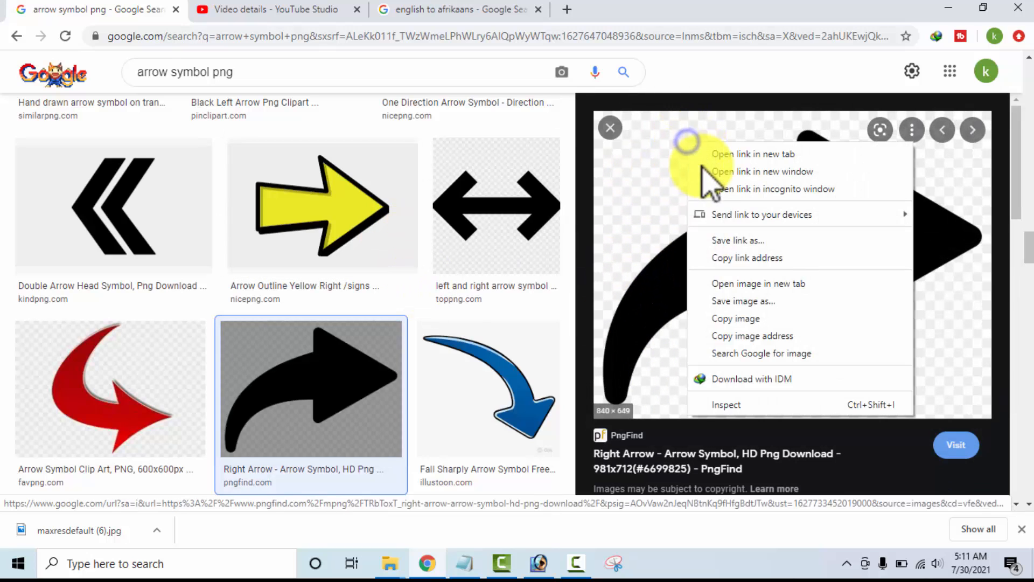
left_click(741, 302)
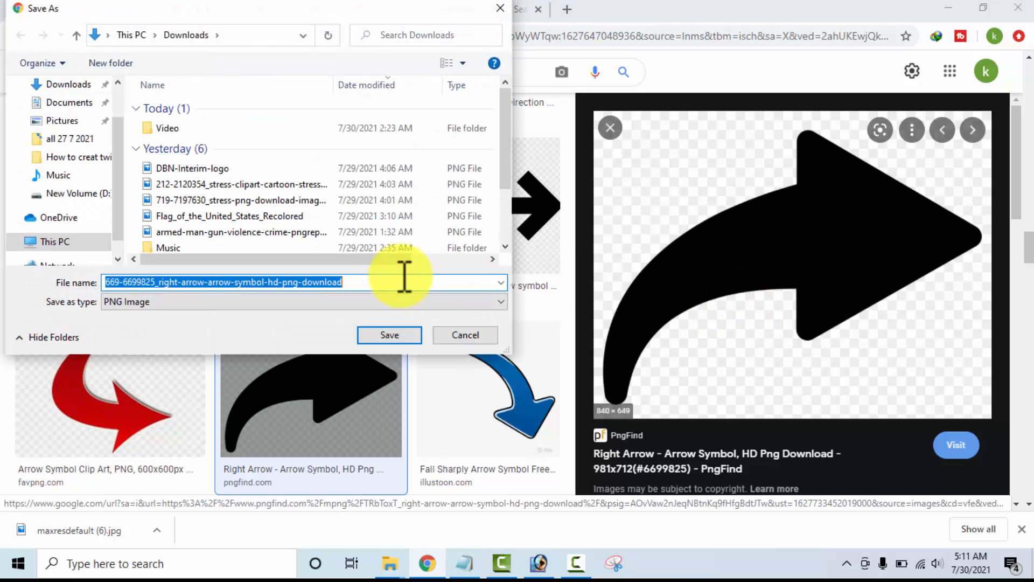
left_click(398, 335)
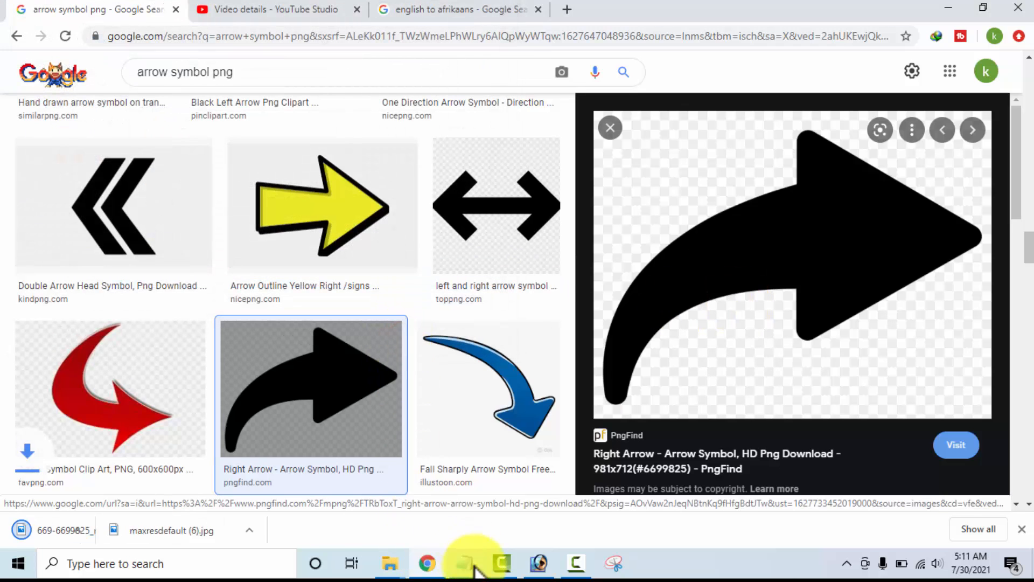
Open the downloaded arrow PNG from File Explorer in Photoshop and place it as a layer over the thumbnail.
left_click(388, 563)
left_click(293, 491)
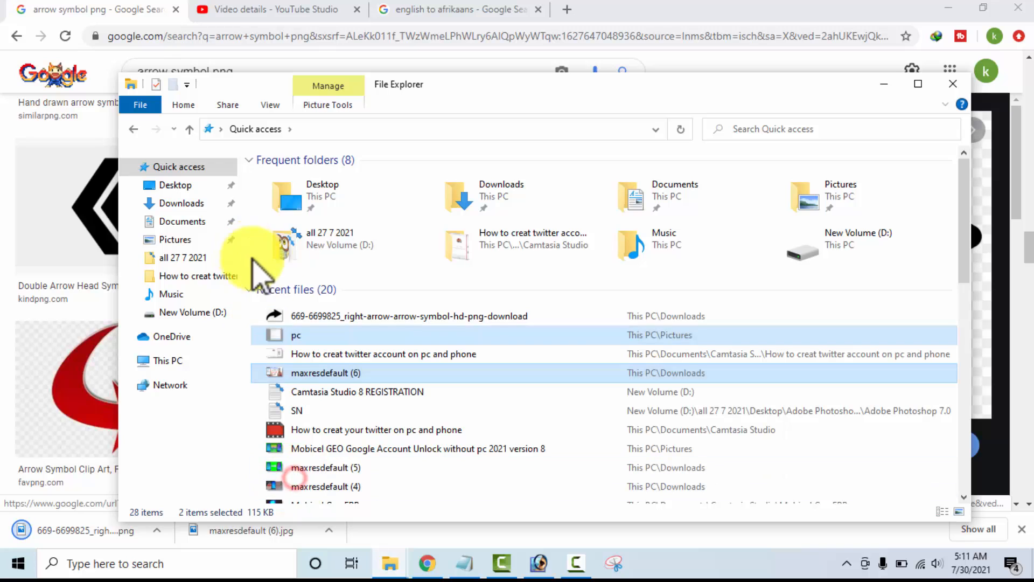
left_click_drag(292, 316, 351, 405)
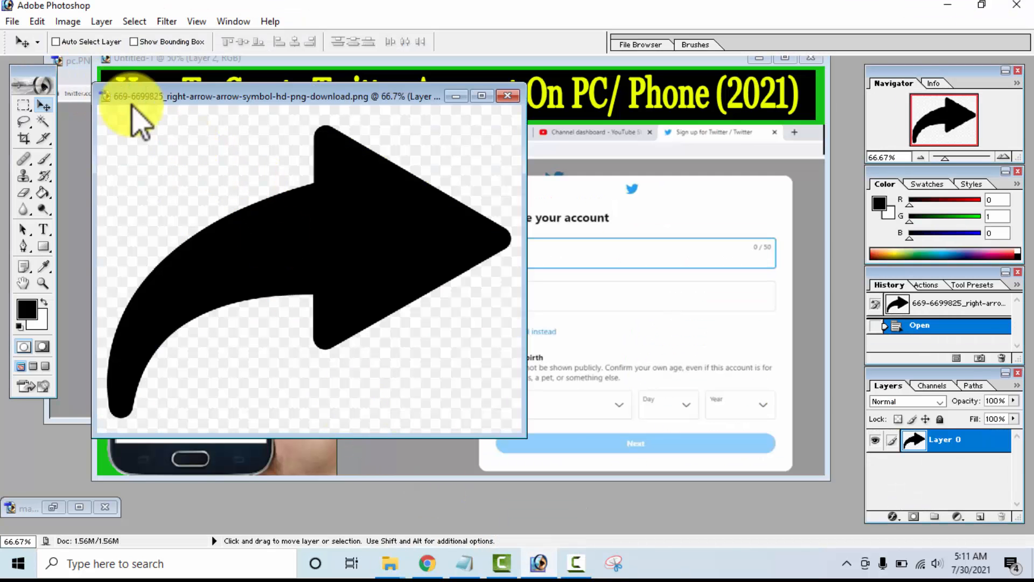
left_click_drag(135, 115, 342, 237)
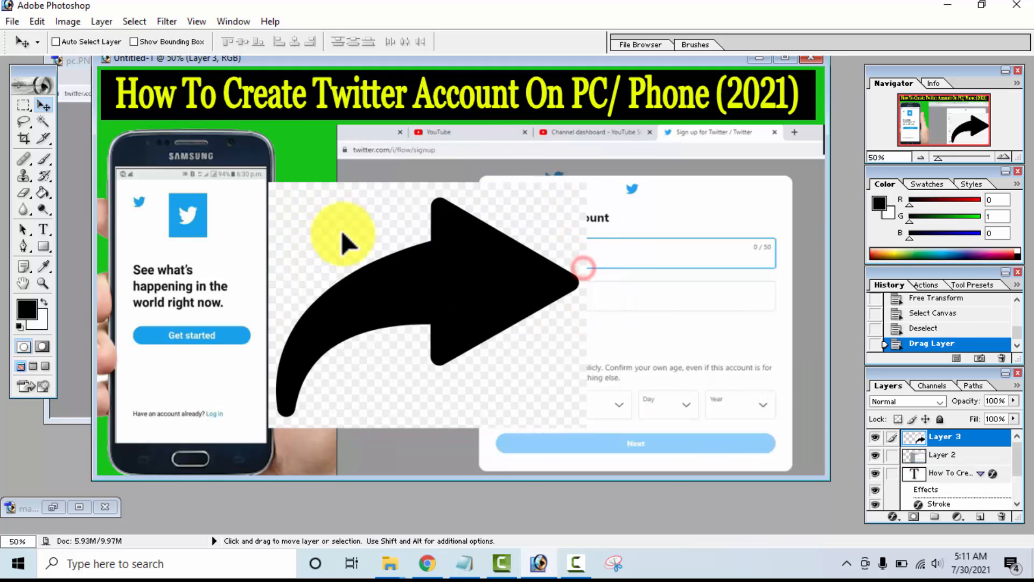
Remove the checkered background around the arrow on Layer 3 with the Magic Wand and clear the selection.
left_click(47, 123)
left_click(332, 208)
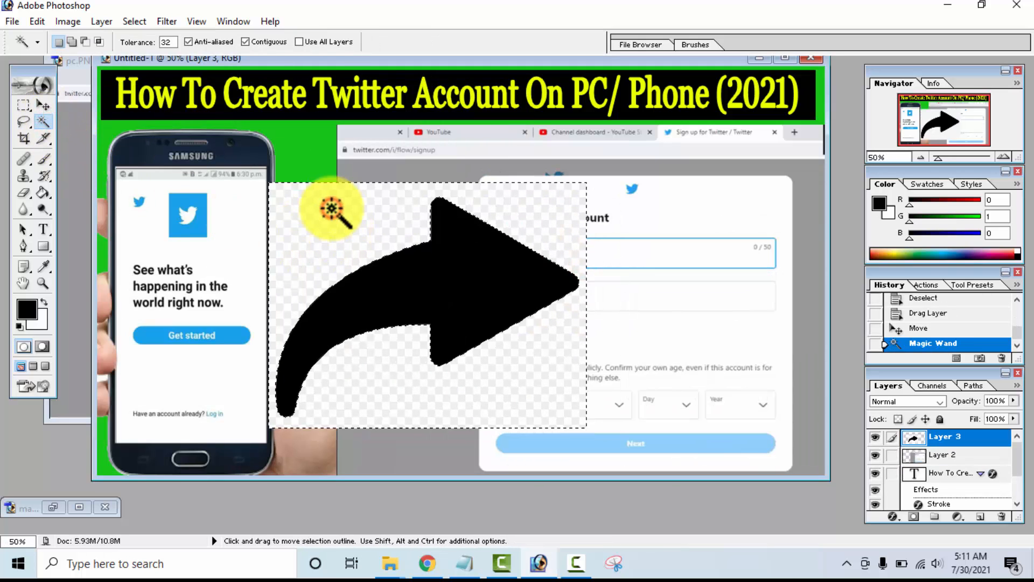
key("Delete")
key("ctrl+d")
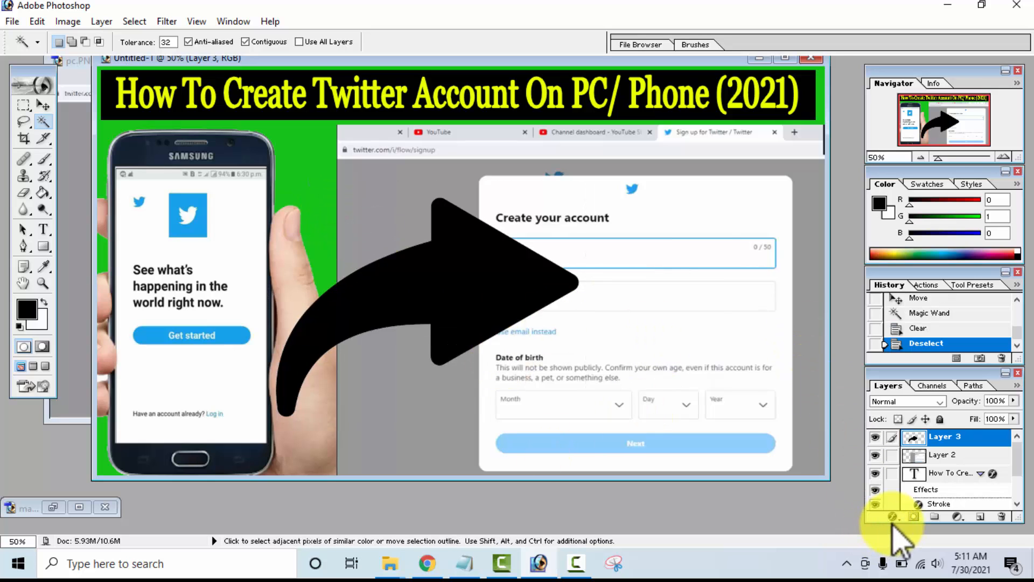
Add a red outside Stroke of 7 px to the arrow on Layer 3.
left_click(892, 519)
left_click(921, 503)
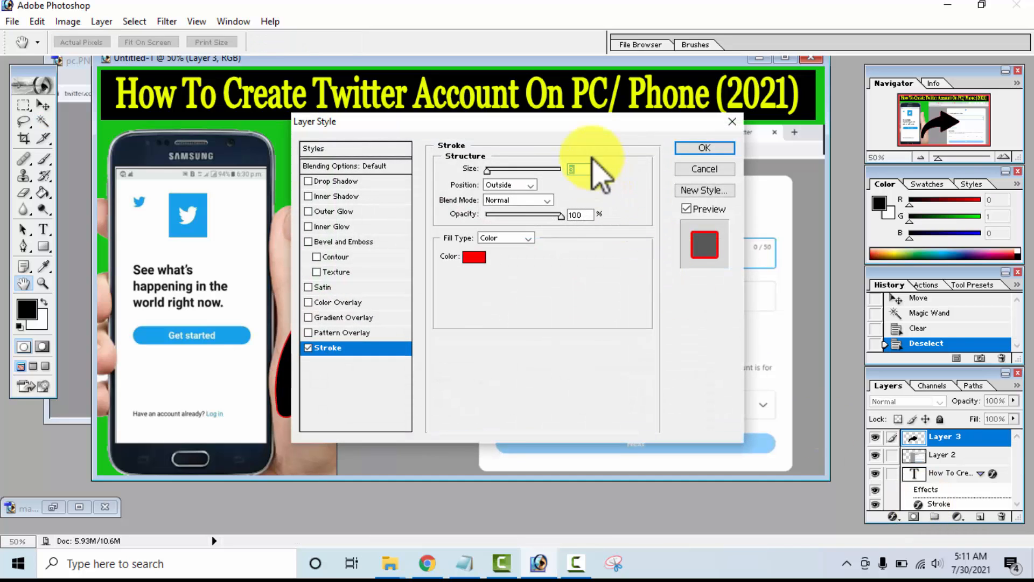
left_click_drag(590, 122, 819, 170)
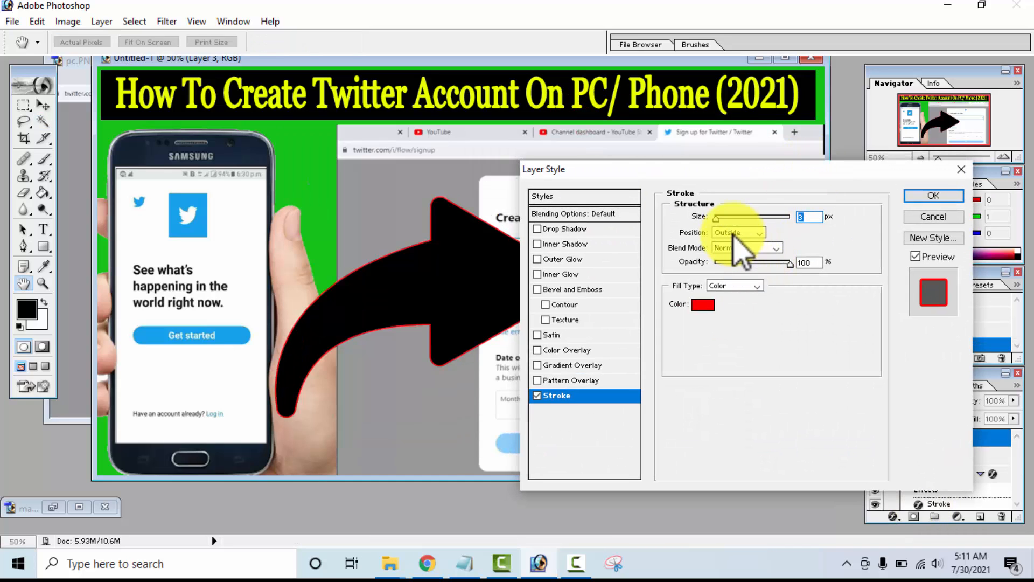
type("7")
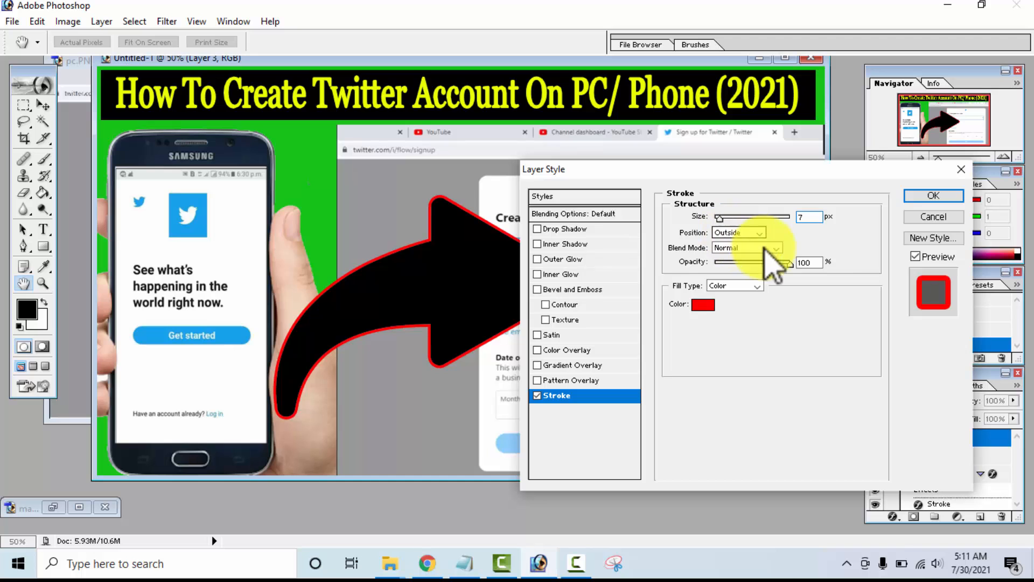
left_click(940, 197)
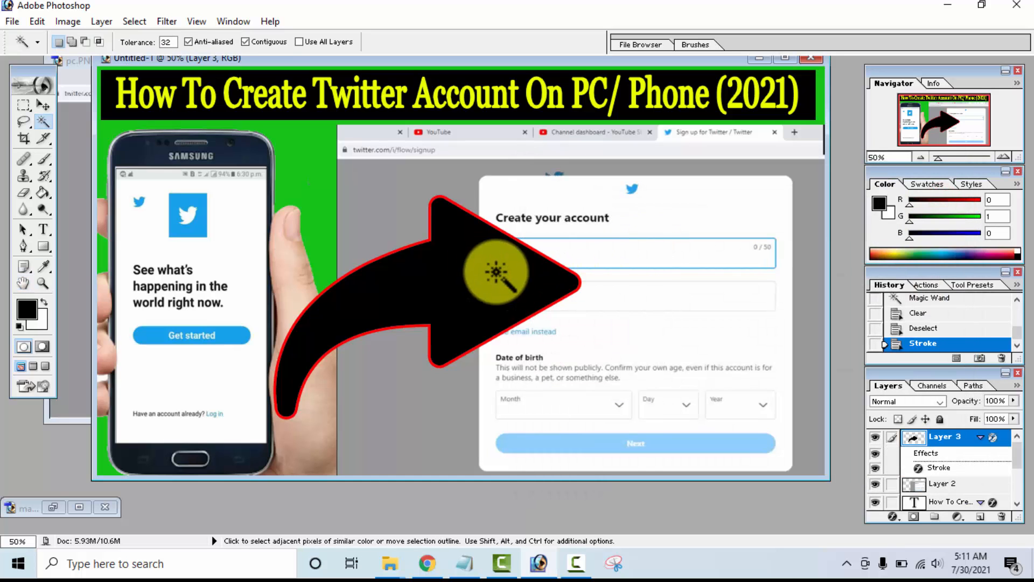
Free Transform the arrow, shrinking it to about 38.4% width and 47.5% height and rotating it to about 179.5°.
key("ctrl+t")
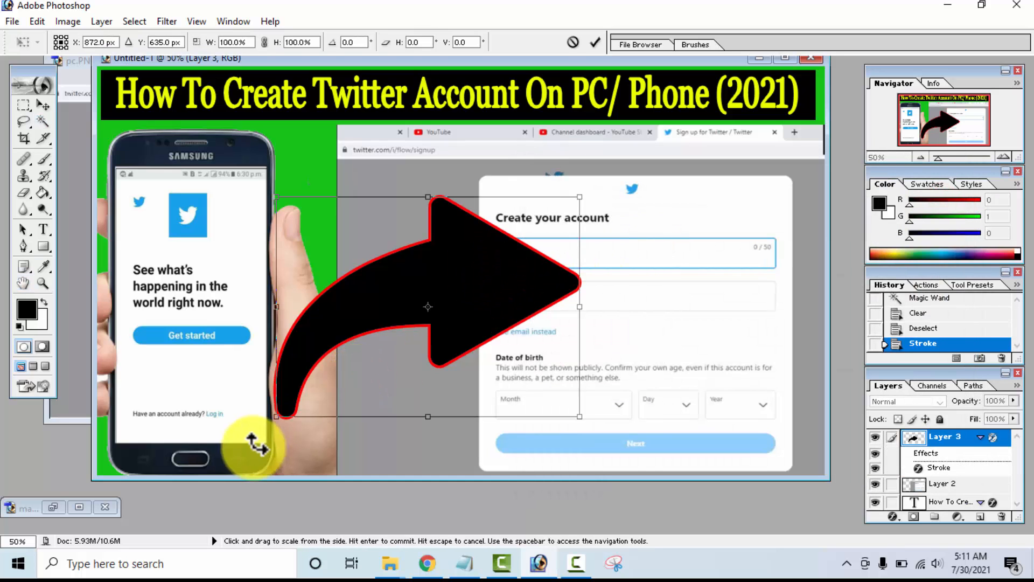
left_click_drag(276, 423, 358, 380)
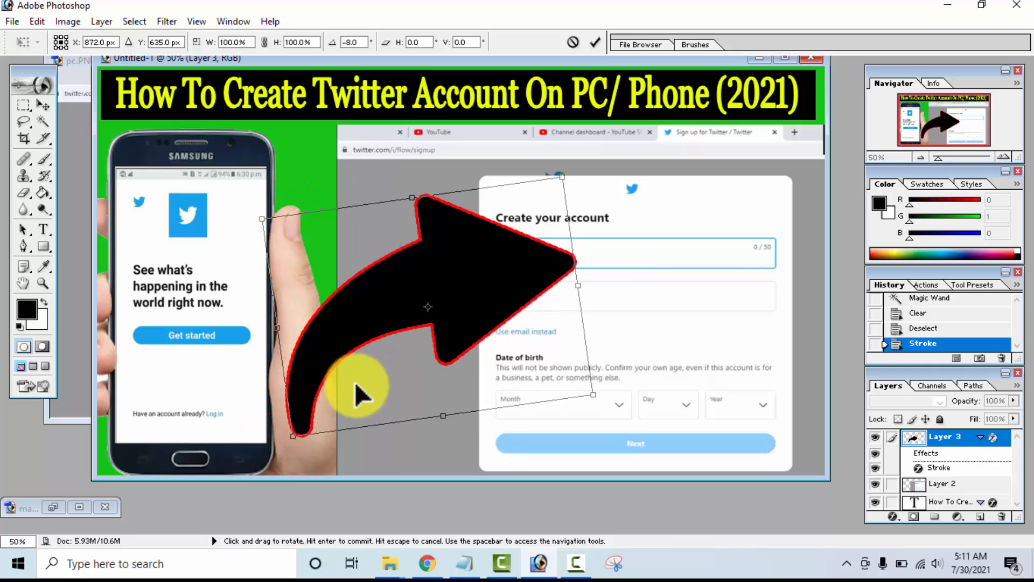
left_click_drag(298, 433, 461, 295)
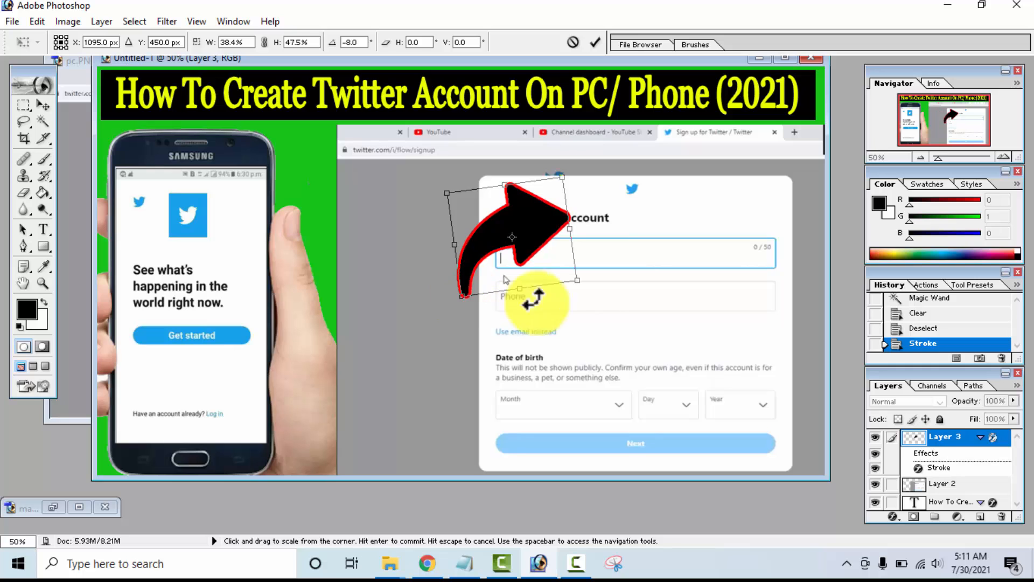
left_click_drag(601, 317, 427, 142)
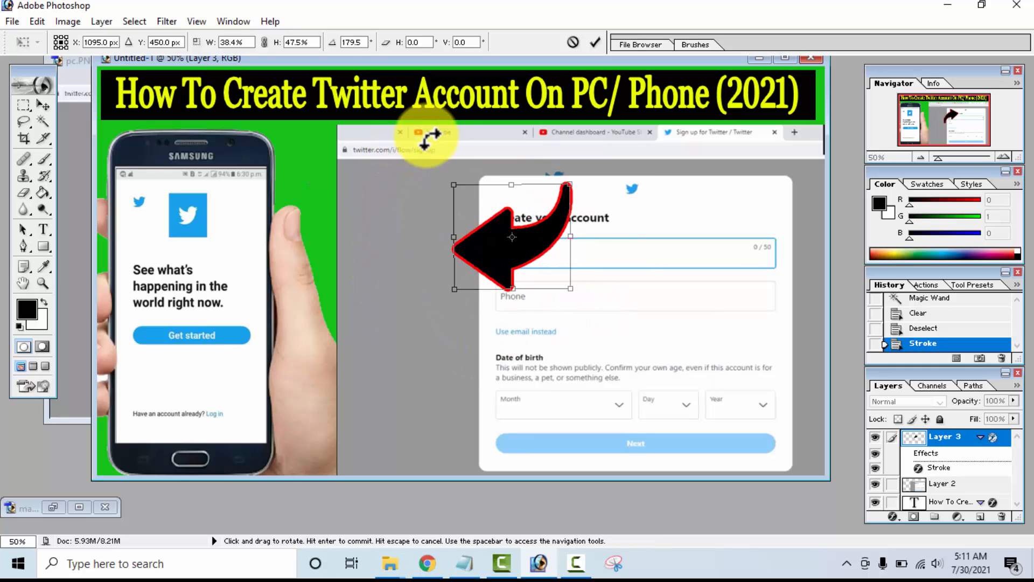
Resize the arrow to about 64.0% width and 45.4% height and position it above the hand, pointing from the sign-up form toward the phone.
left_click_drag(455, 242, 472, 242)
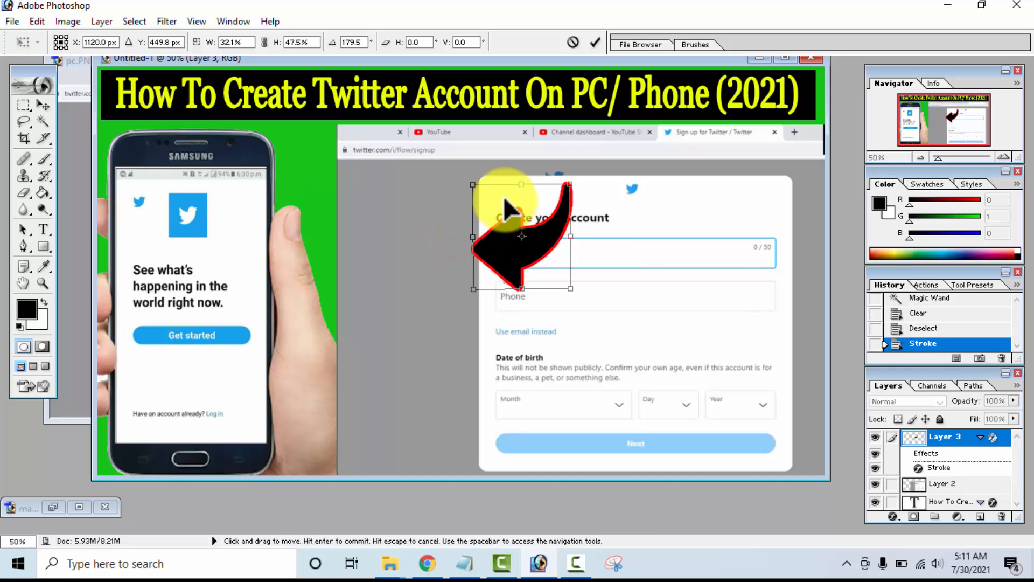
left_click_drag(519, 185, 518, 150)
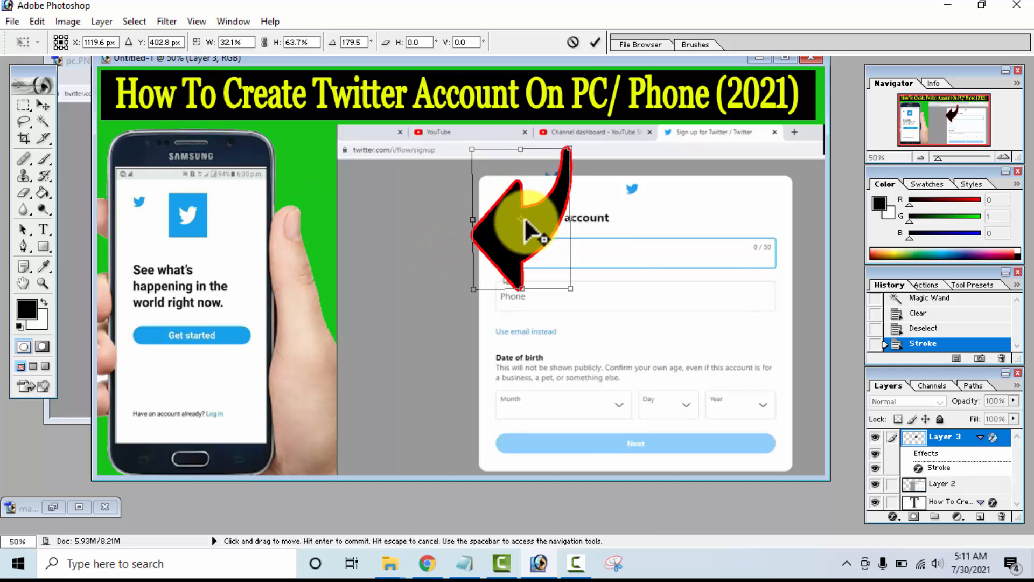
left_click_drag(521, 226, 424, 224)
left_click_drag(538, 222, 481, 212)
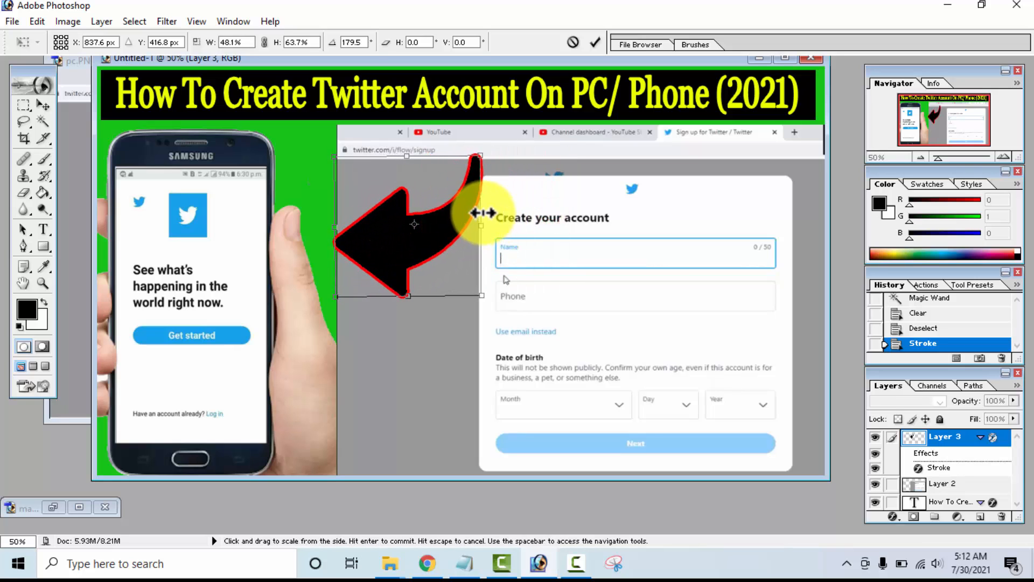
left_click_drag(478, 155, 501, 142)
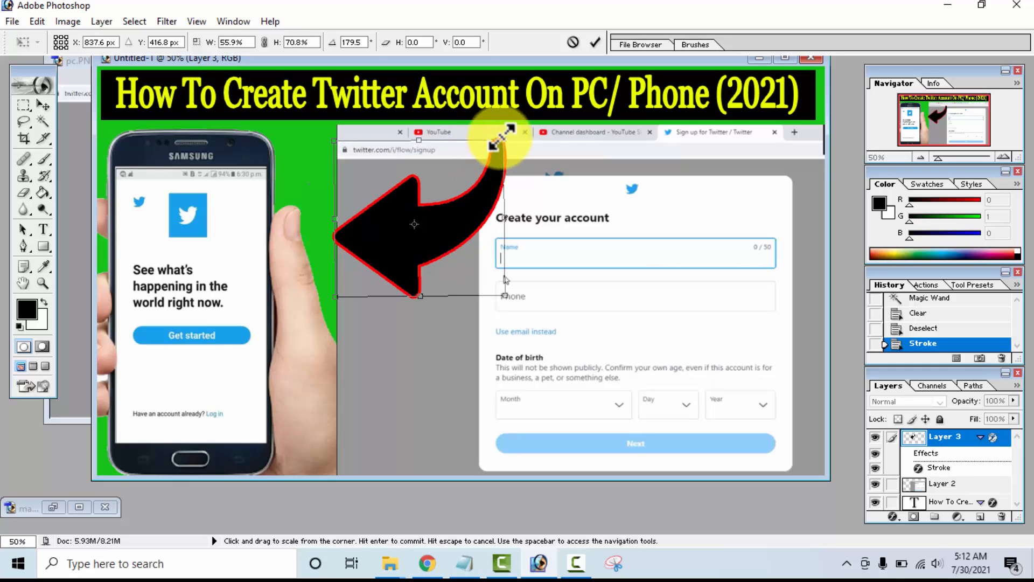
left_click_drag(471, 296, 405, 213)
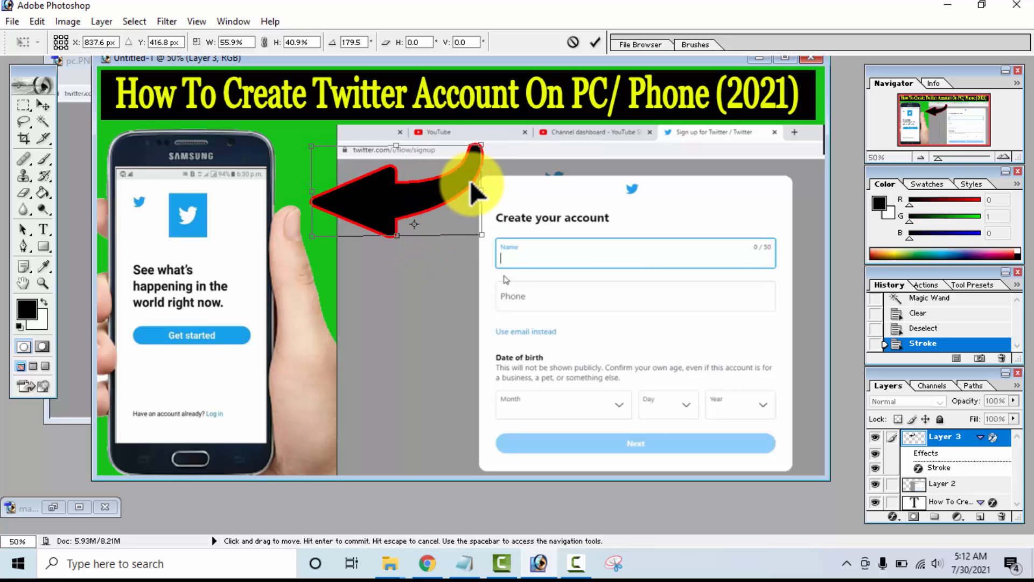
left_click_drag(480, 186, 506, 137)
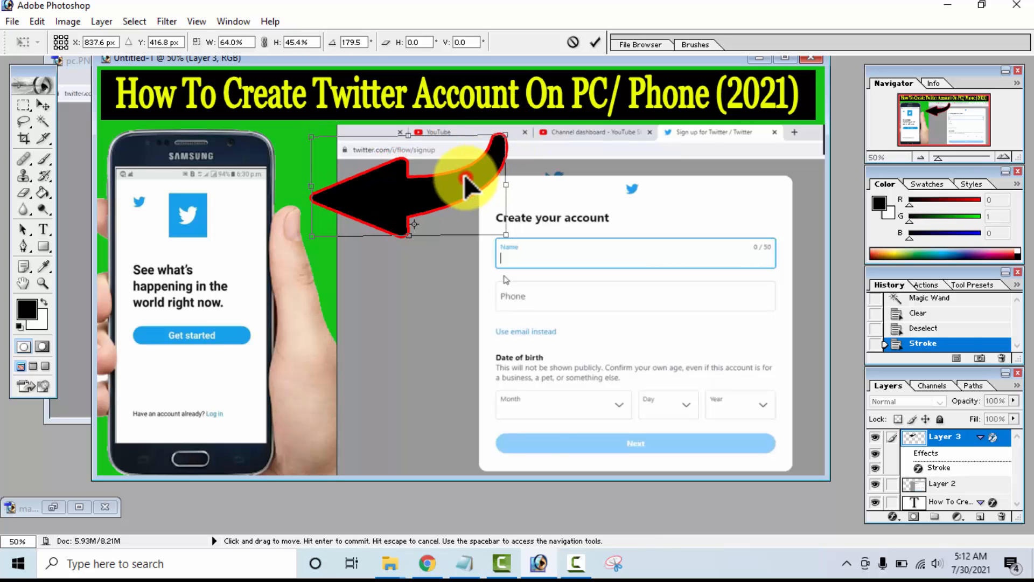
key("Return")
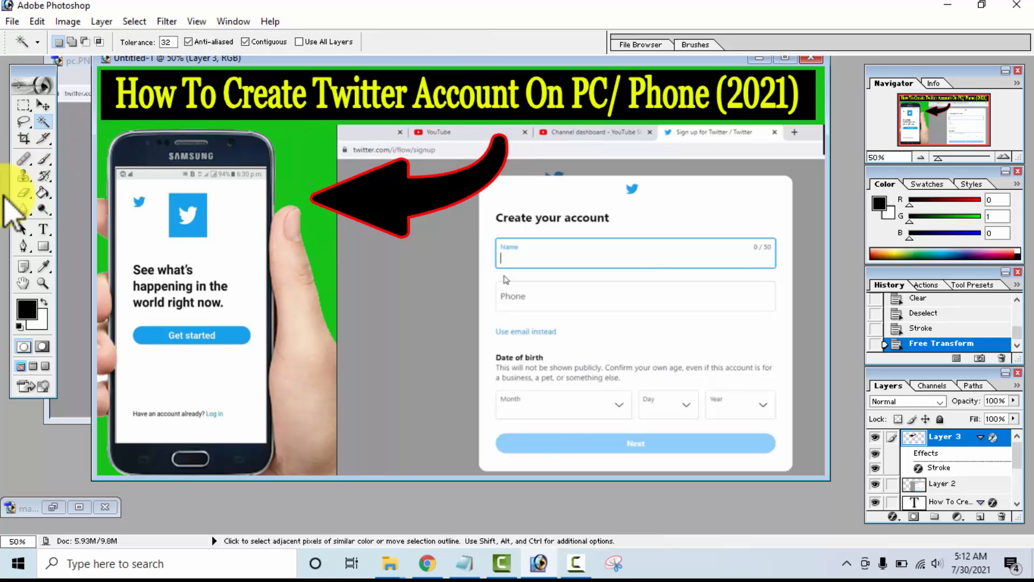
Edit the yellow heading to read "How To Create Twitter Account On Phone /PC (2021)".
left_click(44, 229)
double_click(656, 96)
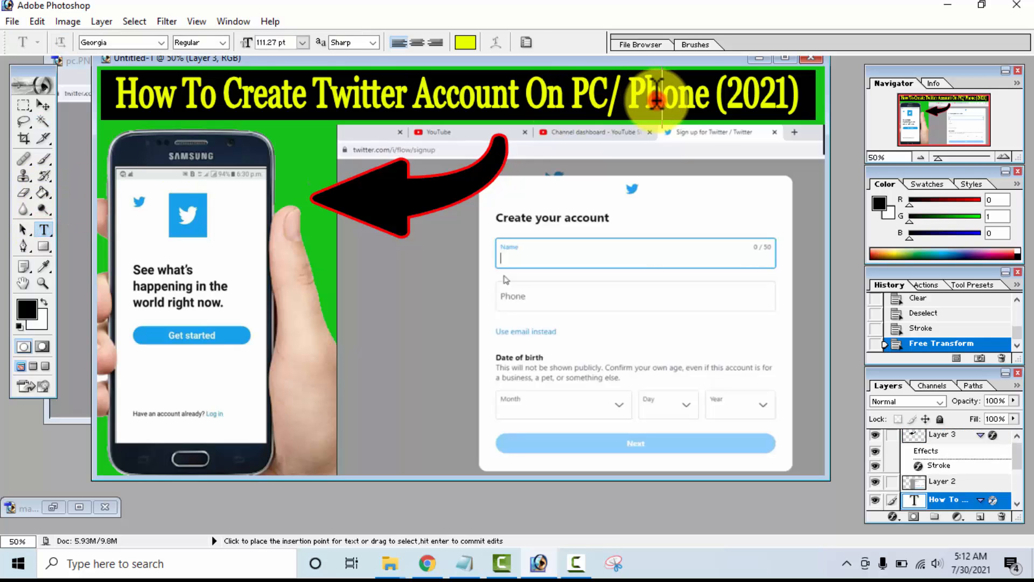
key("BackSpace")
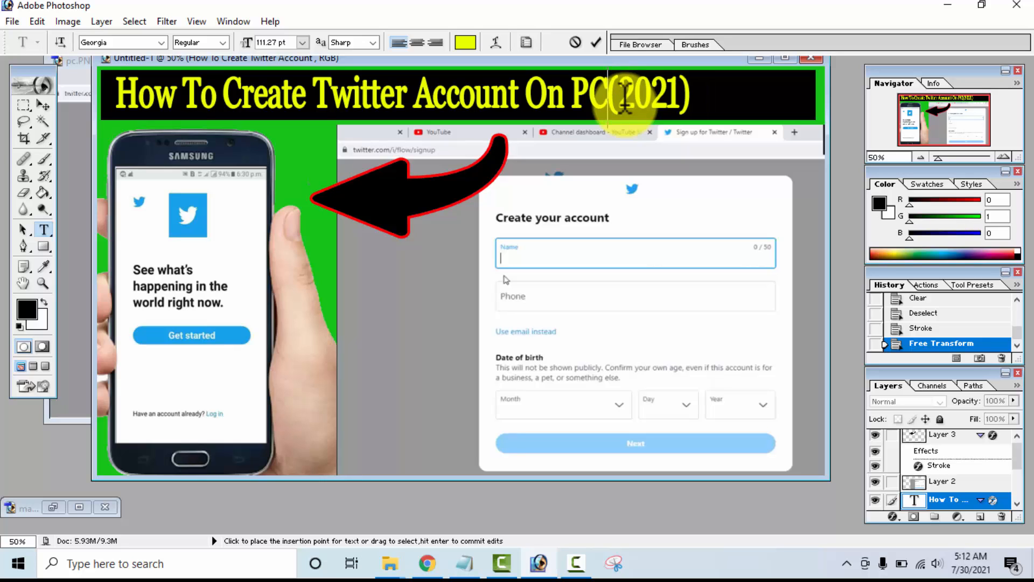
left_click(578, 94)
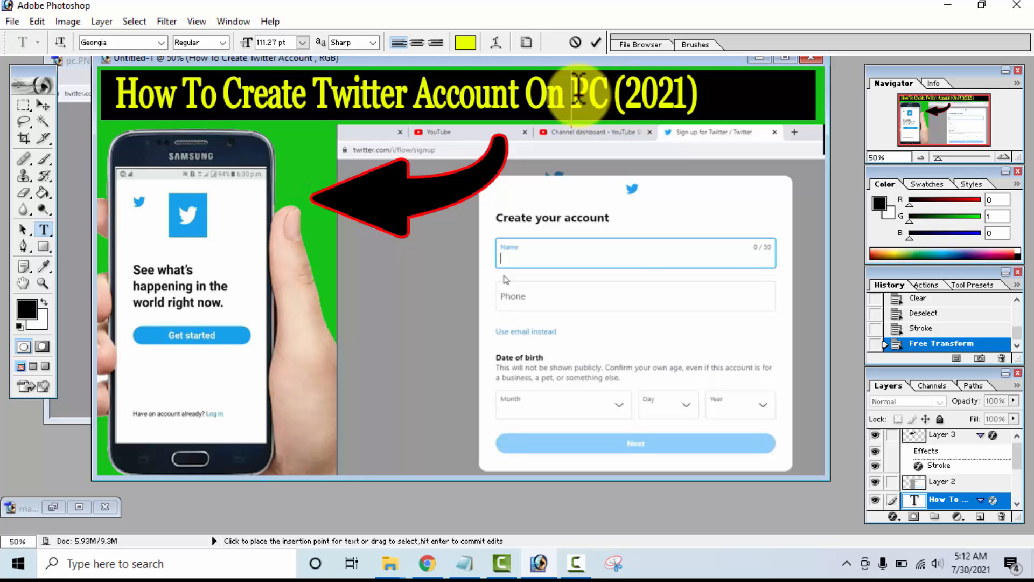
type("/")
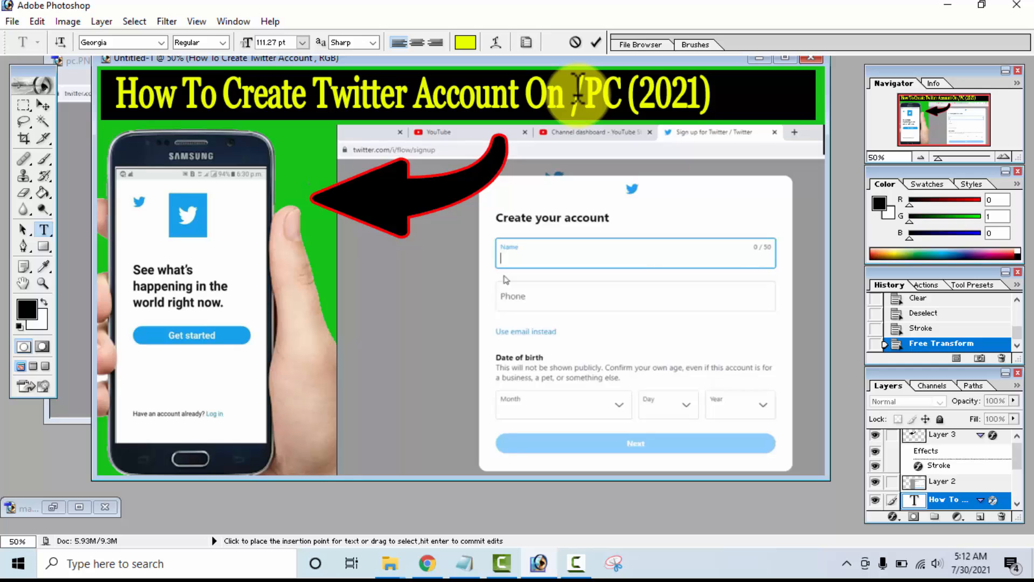
left_click(573, 86)
type("Phone")
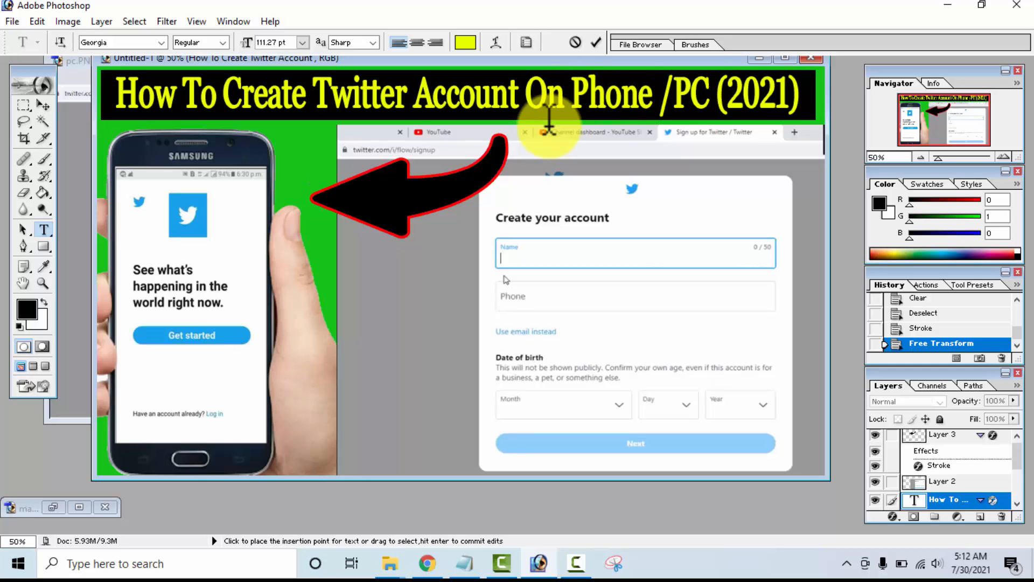
left_click(43, 104)
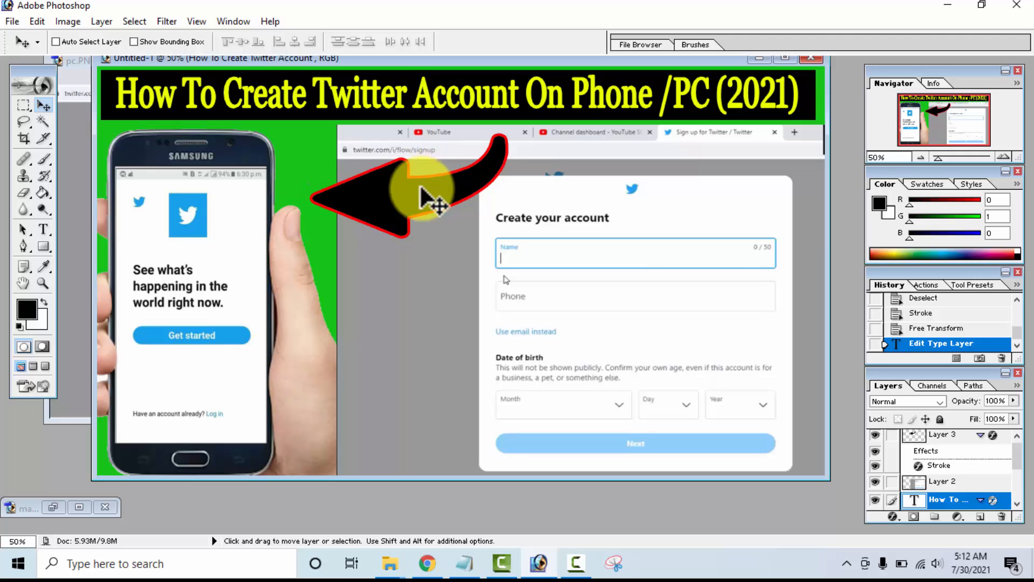
Free Transform the heading text, stretching its height to 102.4% downward.
key("ctrl+t")
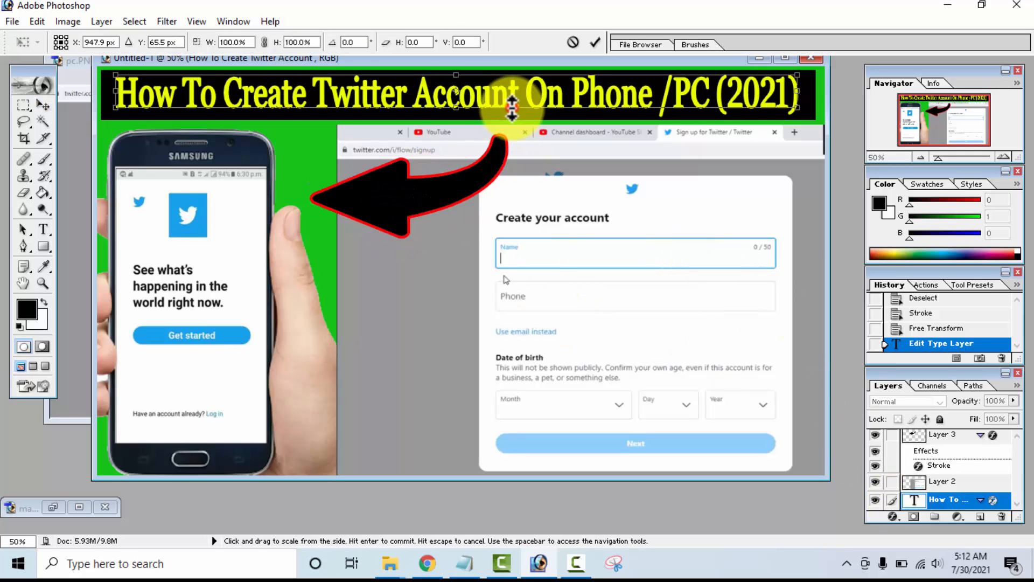
left_click_drag(512, 109, 515, 110)
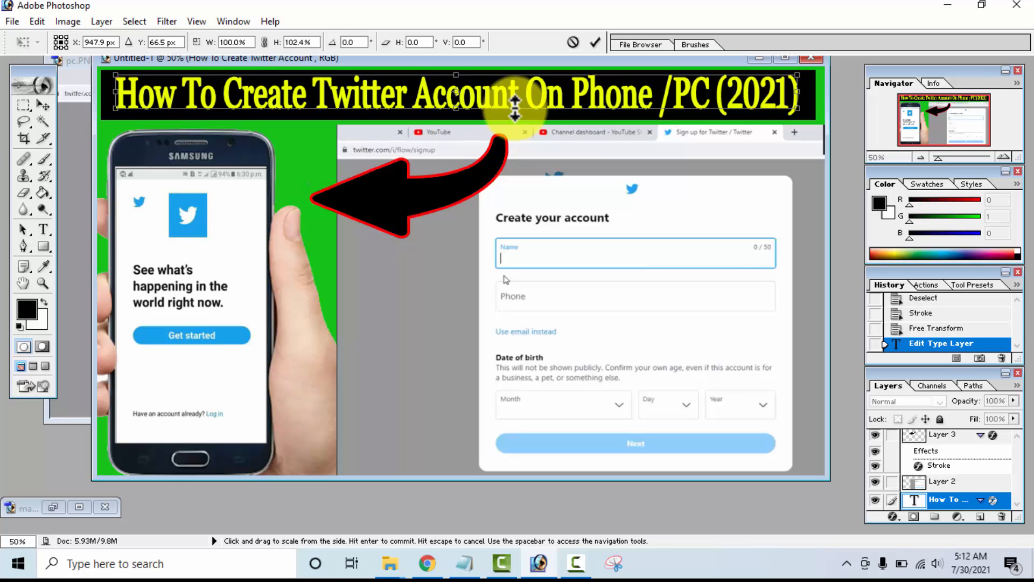
key("Return")
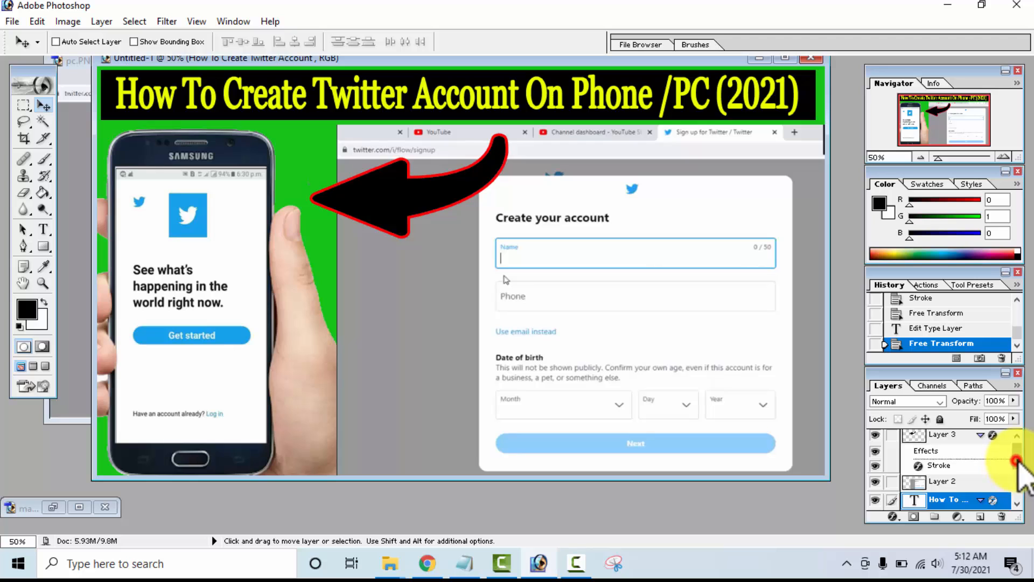
Try stretching the arrow on Layer 3 to 141.0% width and 69.3% height nearer the phone, and undo the transform and move.
left_click_drag(1016, 460, 1017, 445)
left_click(917, 442)
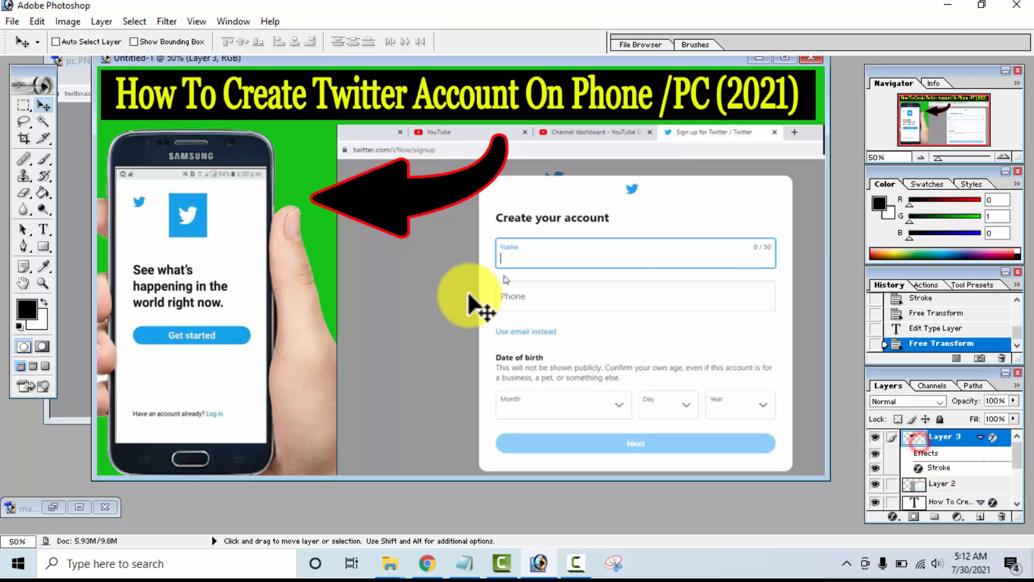
key("ctrl+t")
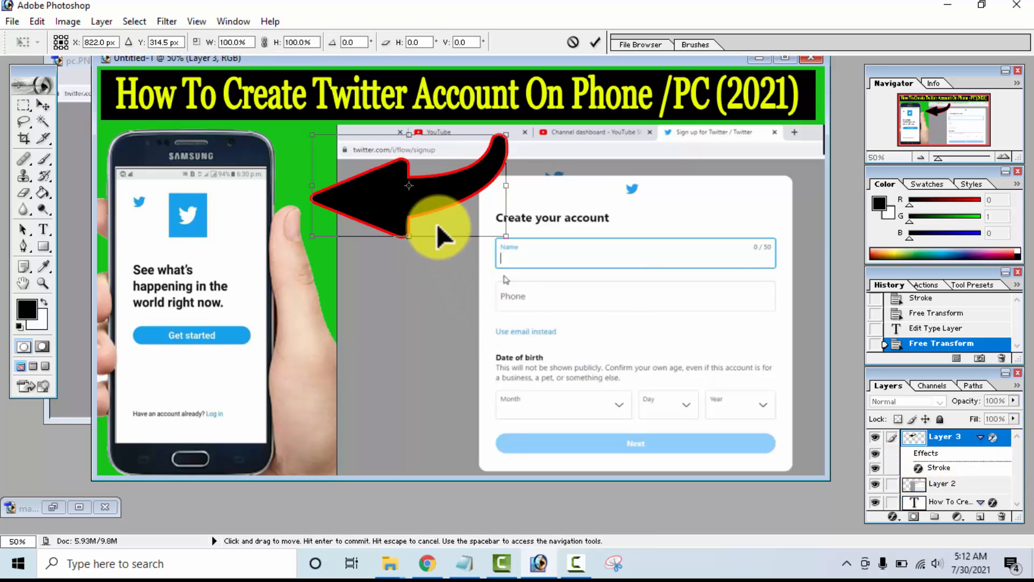
left_click_drag(439, 231, 434, 232)
left_click_drag(430, 188, 422, 191)
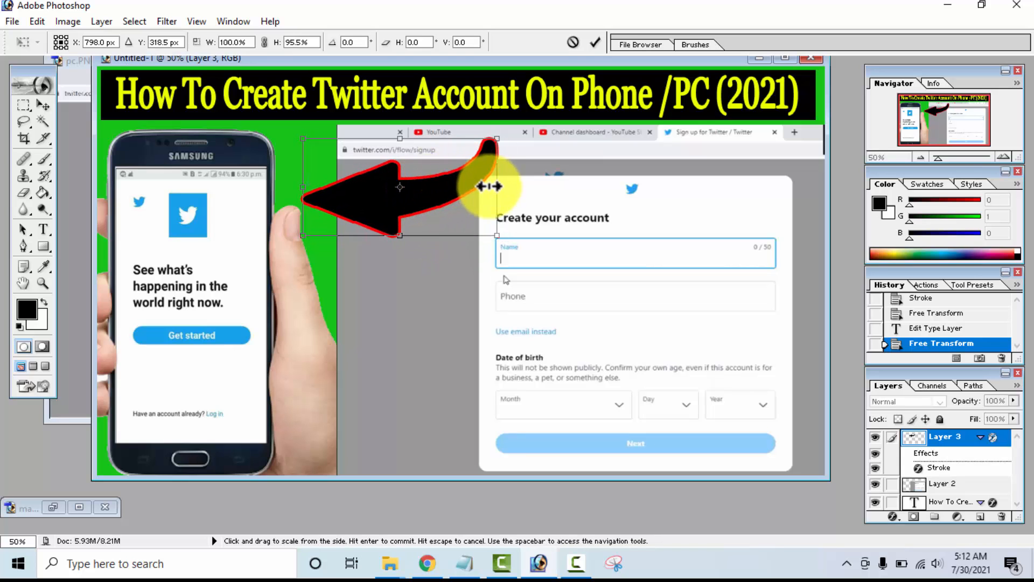
left_click_drag(497, 186, 575, 157)
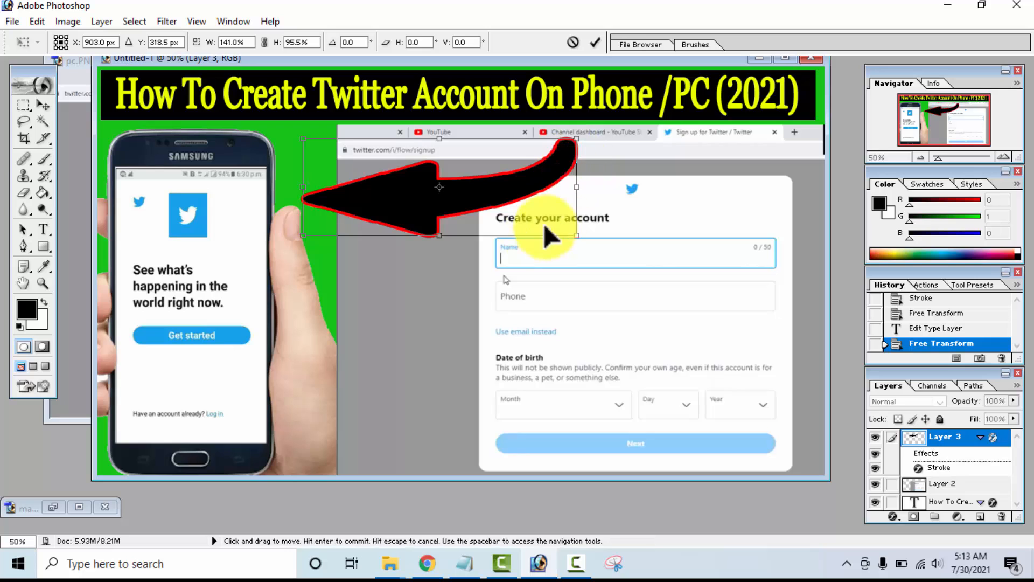
left_click_drag(528, 233, 513, 209)
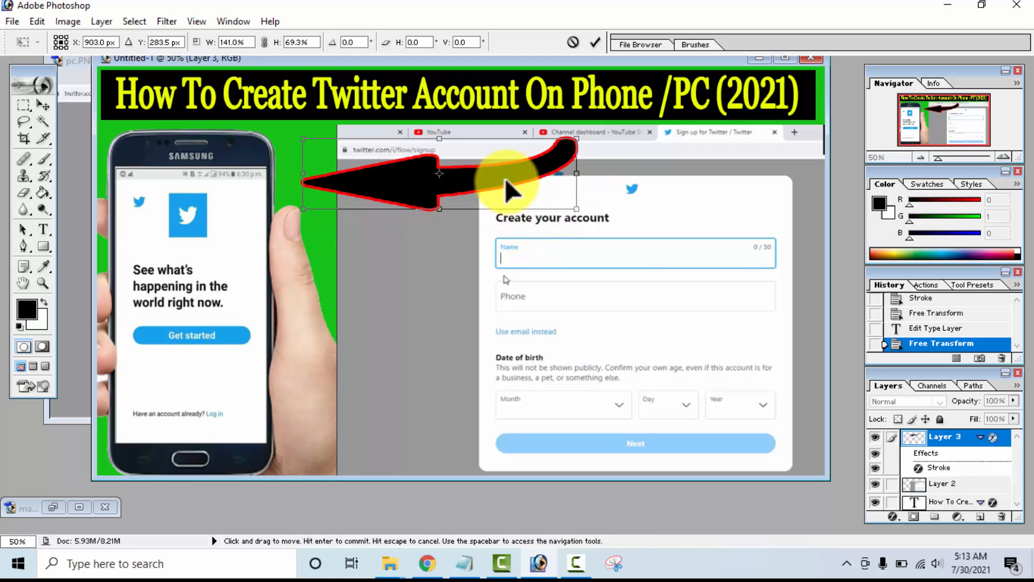
key("Return")
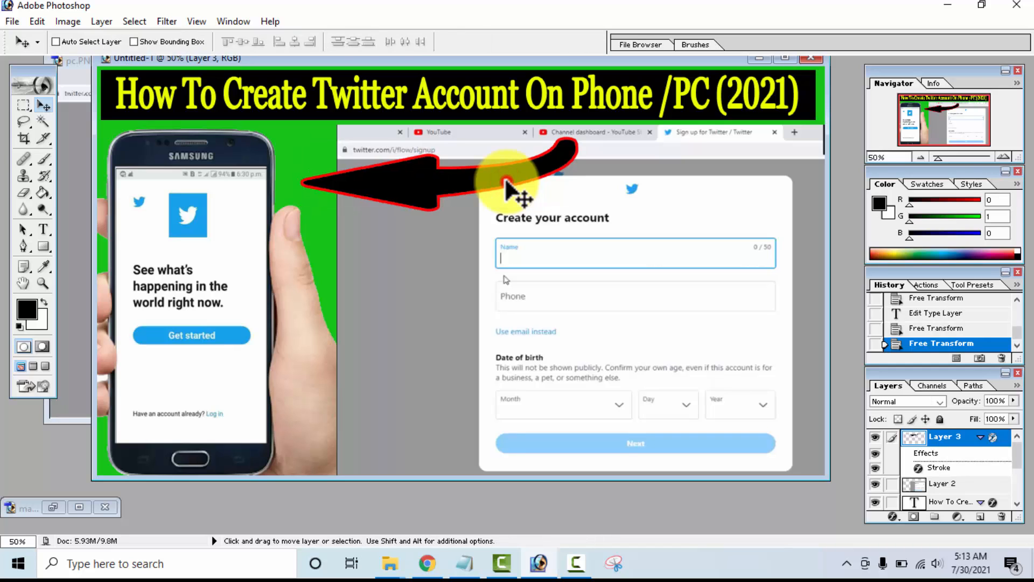
left_click_drag(504, 177, 494, 181)
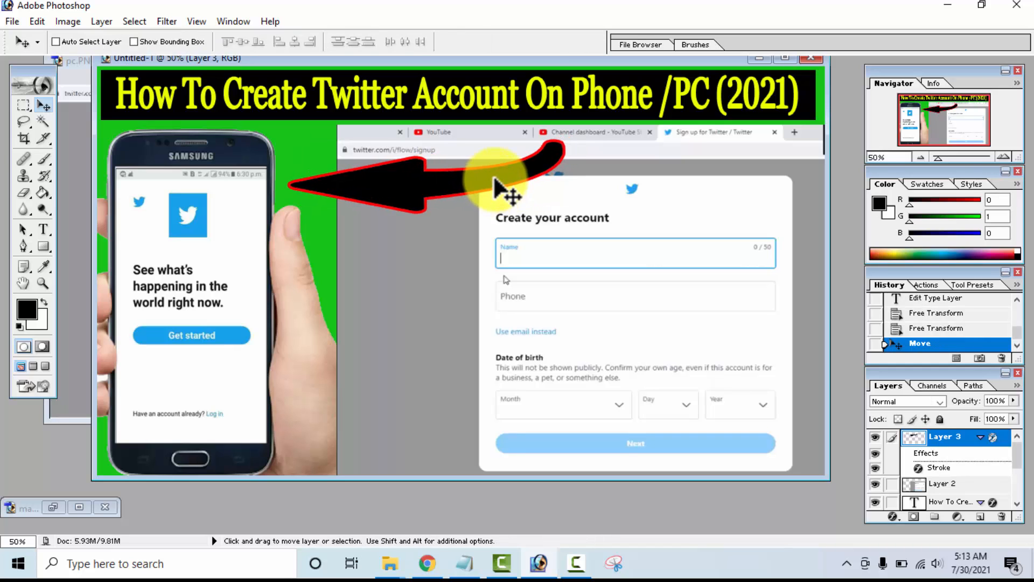
key("ctrl+alt+z")
key("ctrl+alt+z")
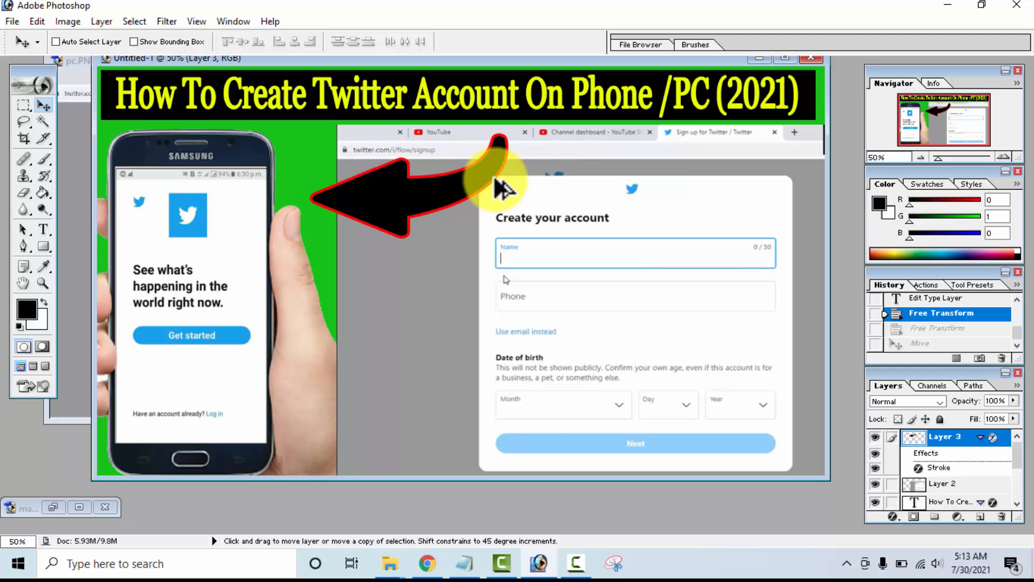
Move the arrow on Layer 3 slightly closer to the phone.
left_click_drag(462, 177, 448, 174)
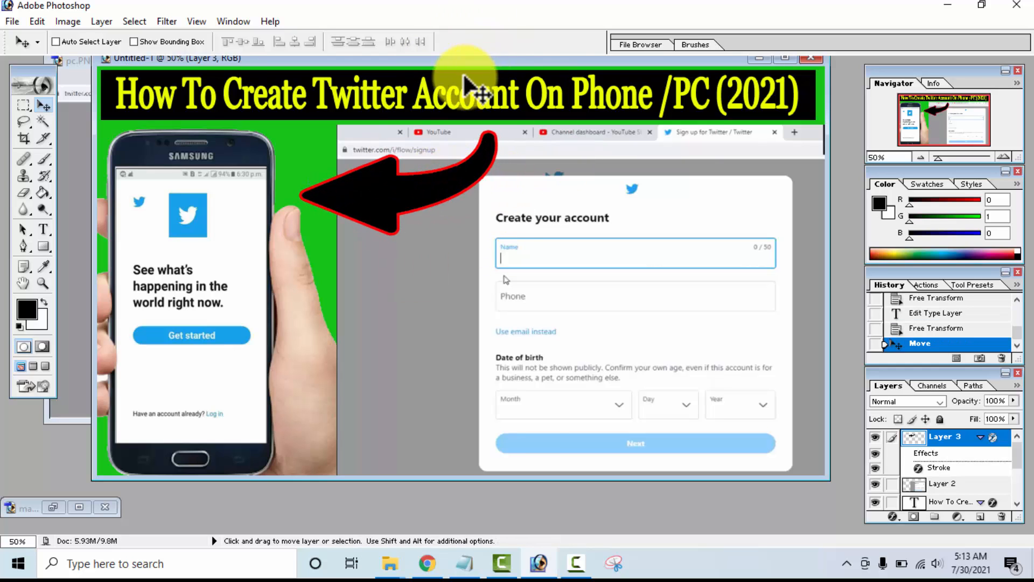
left_click(16, 24)
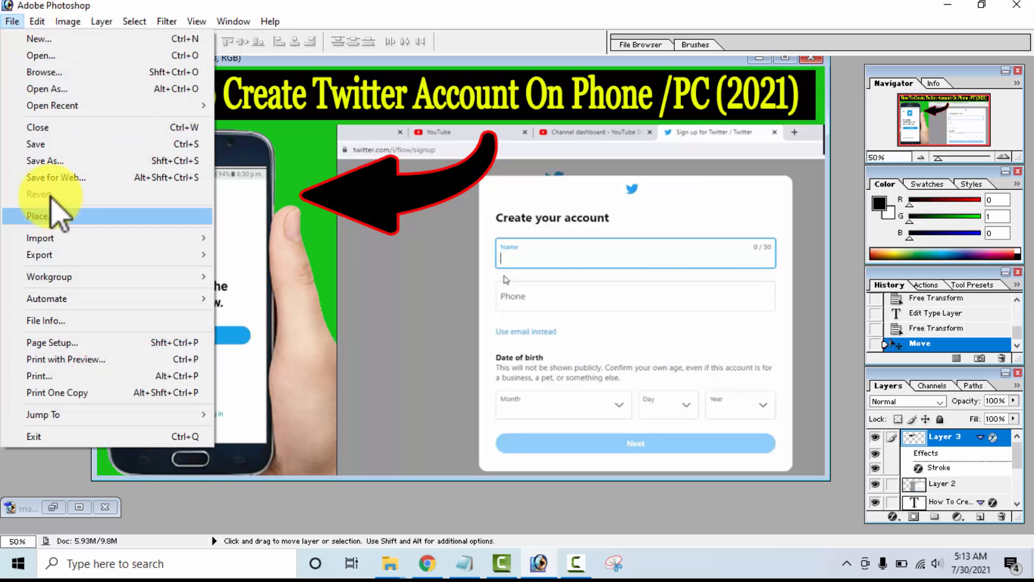
left_click(45, 160)
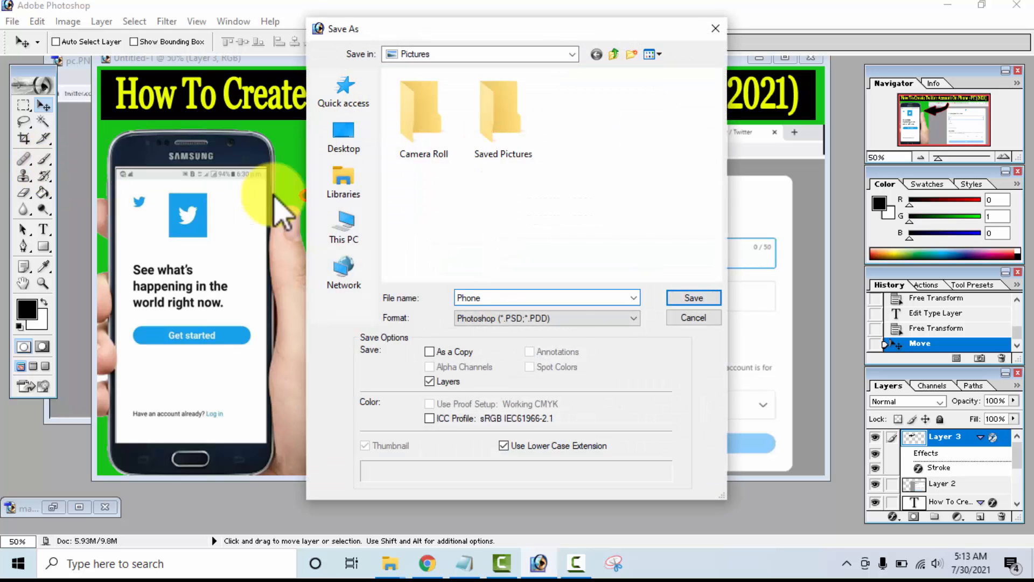
left_click(692, 318)
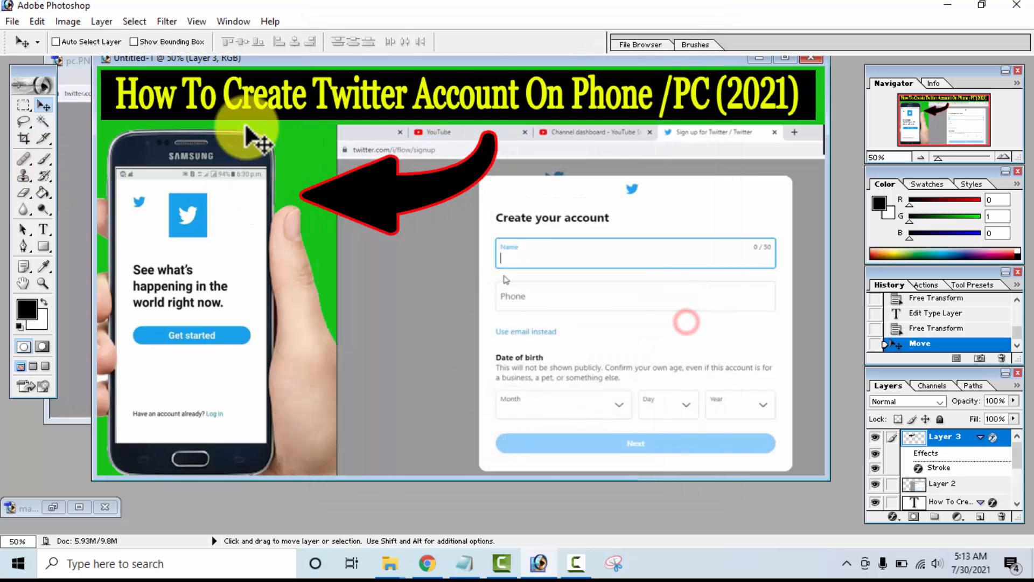
Select the entire heading text and copy it for use as the file name.
left_click(44, 229)
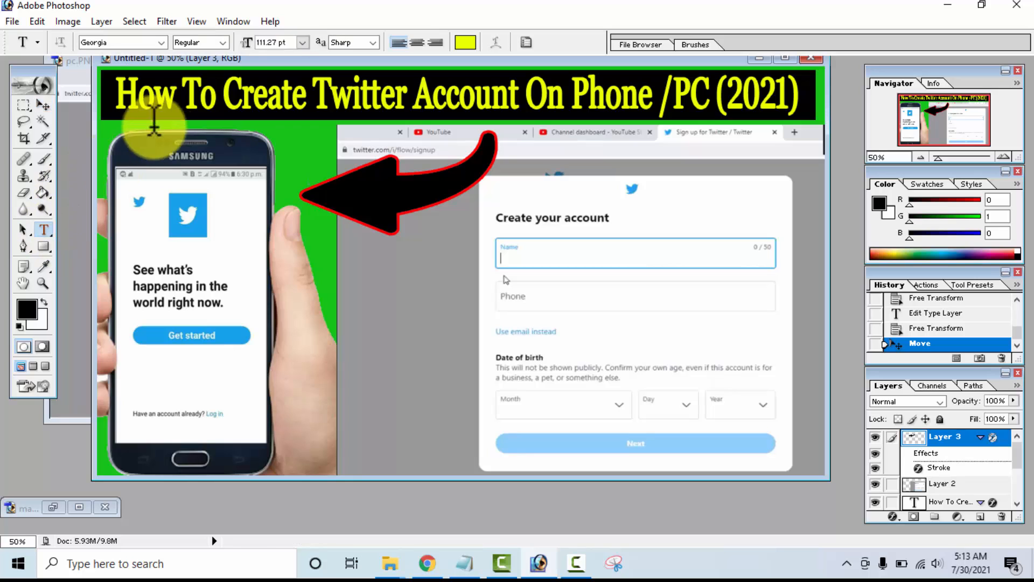
triple_click(181, 103)
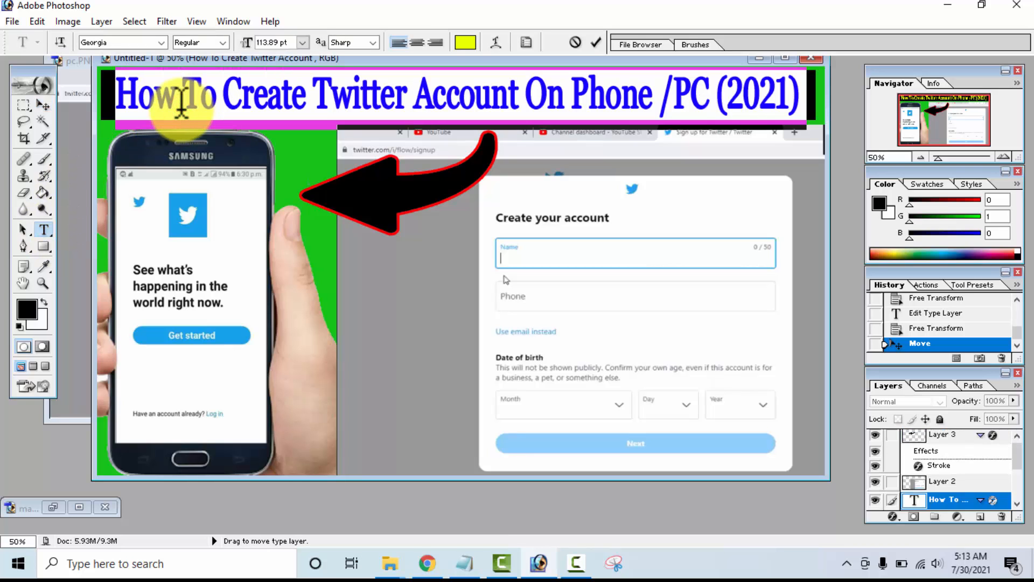
right_click(133, 99)
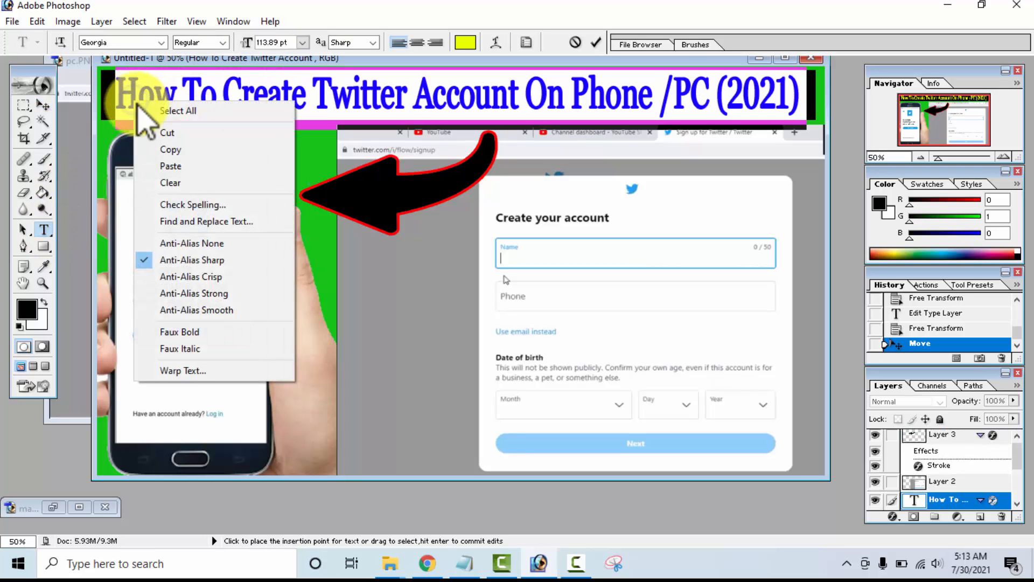
left_click(180, 156)
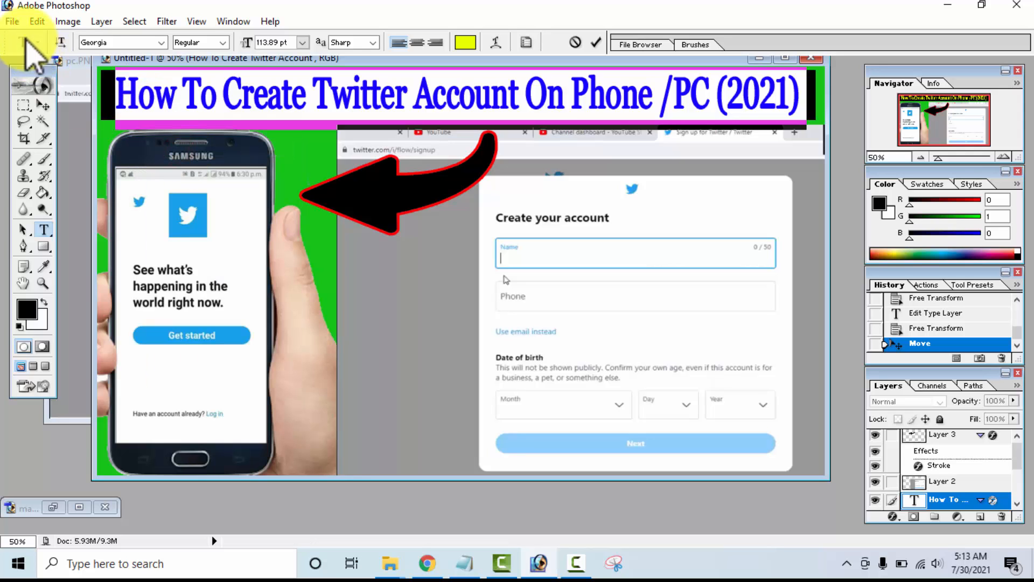
Save the thumbnail in Pictures as a JPEG named "How To Create Twitter Account On Phone PC (2021)", using the copied heading without its slash.
left_click(12, 21)
left_click(70, 161)
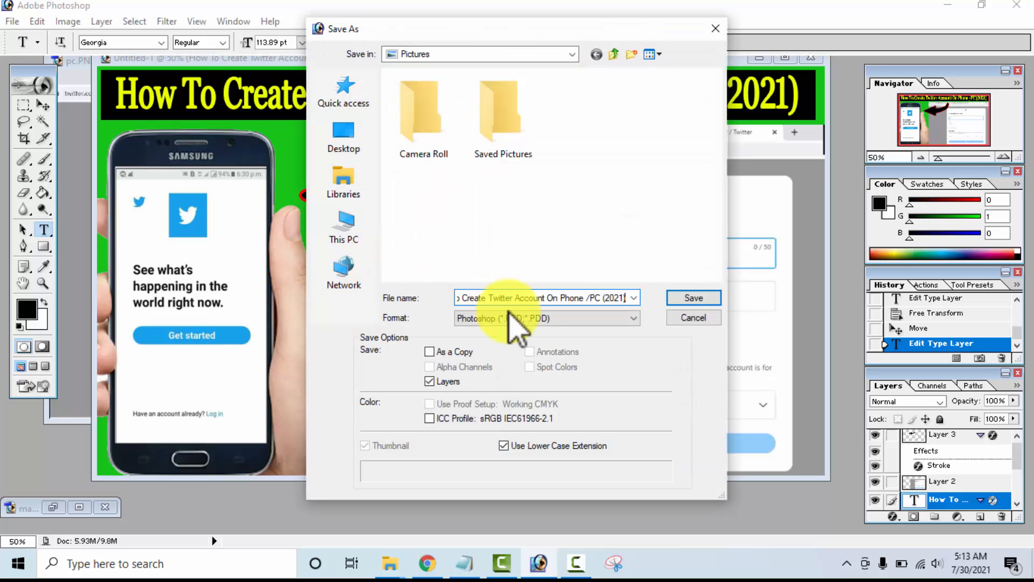
left_click(516, 319)
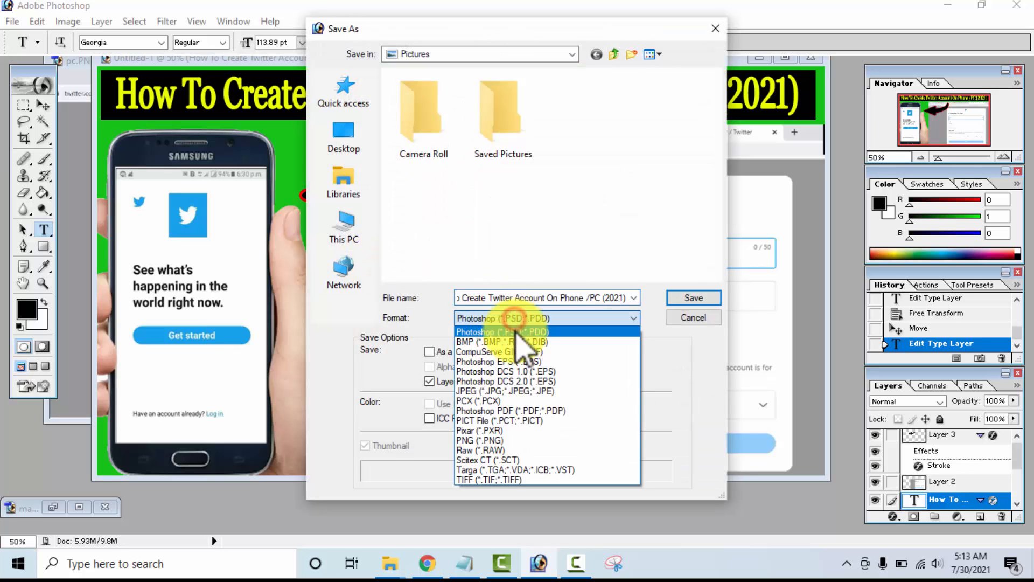
left_click(517, 388)
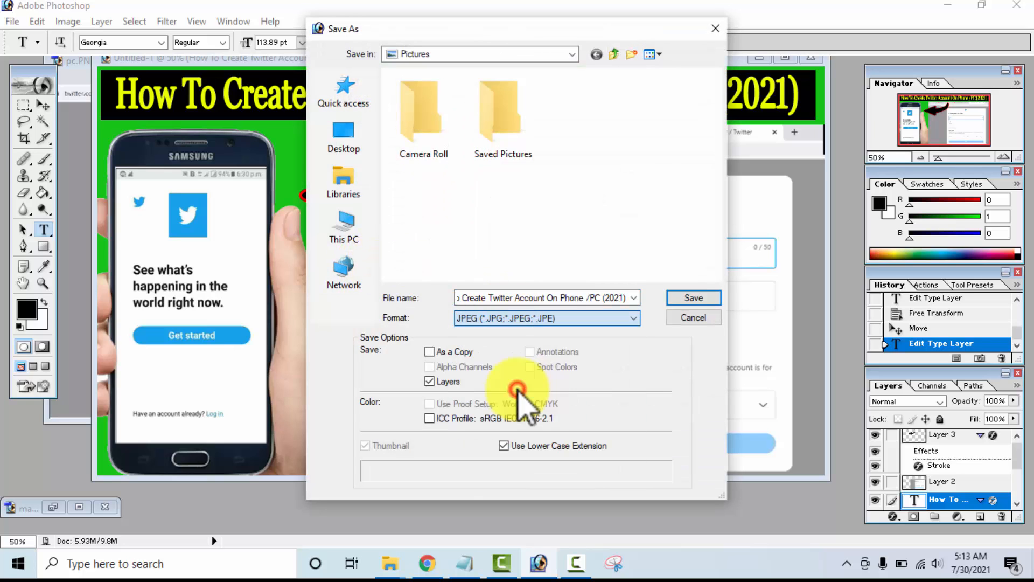
left_click(575, 298)
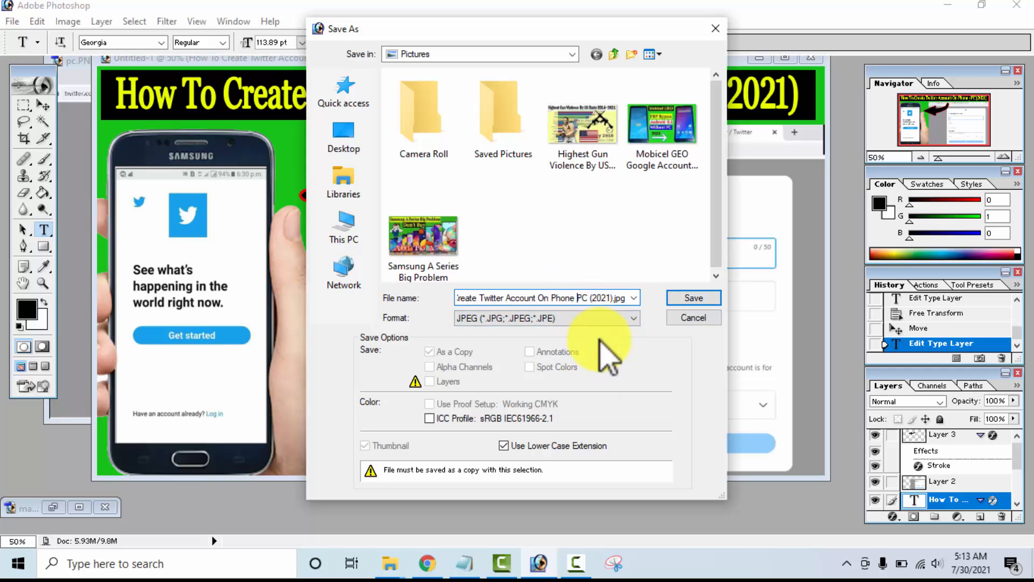
left_click(689, 298)
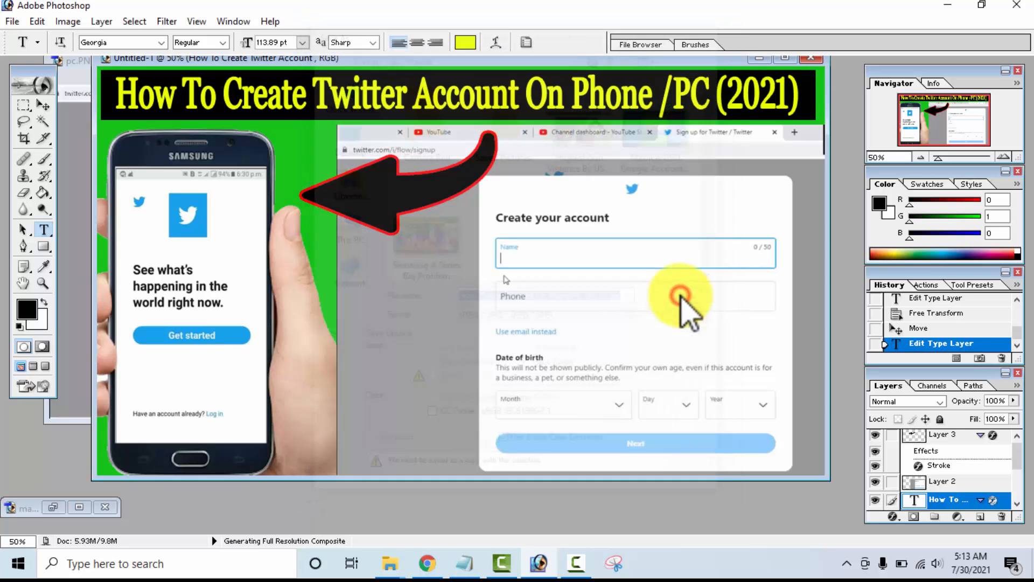
left_click(619, 175)
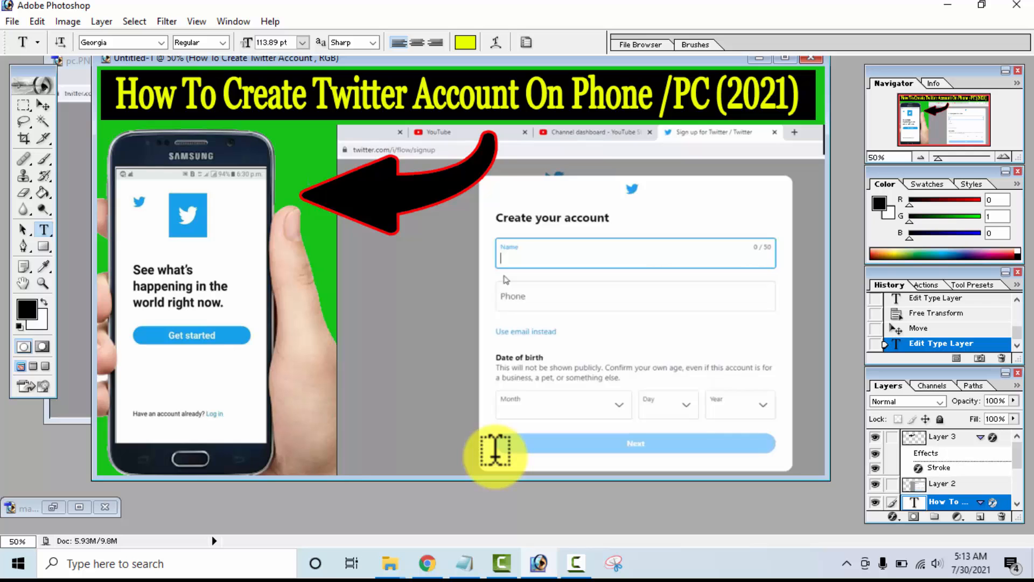
Switch to Chrome and bring up the video's details page in YouTube Studio.
left_click(541, 566)
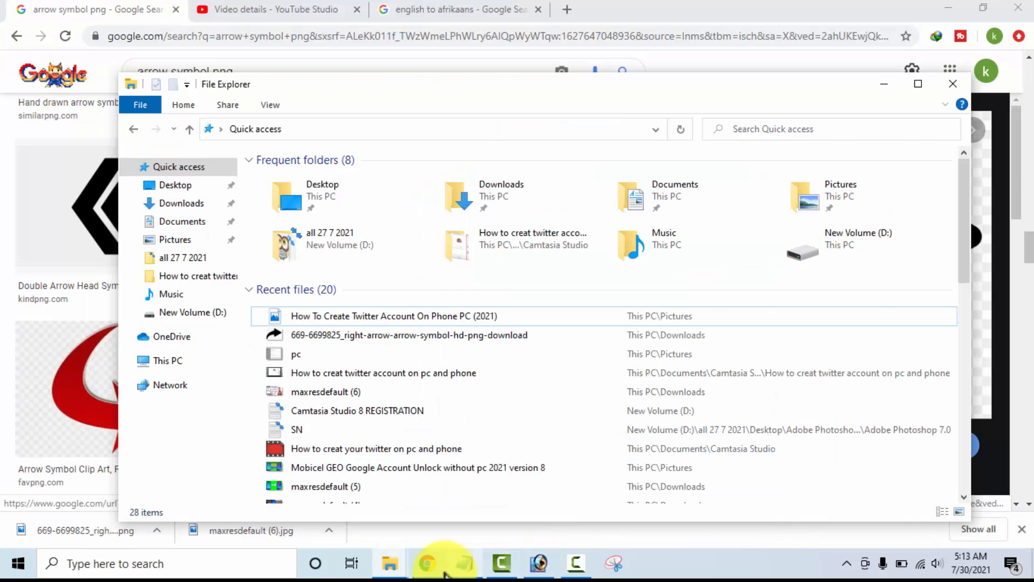
left_click(443, 572)
left_click(262, 10)
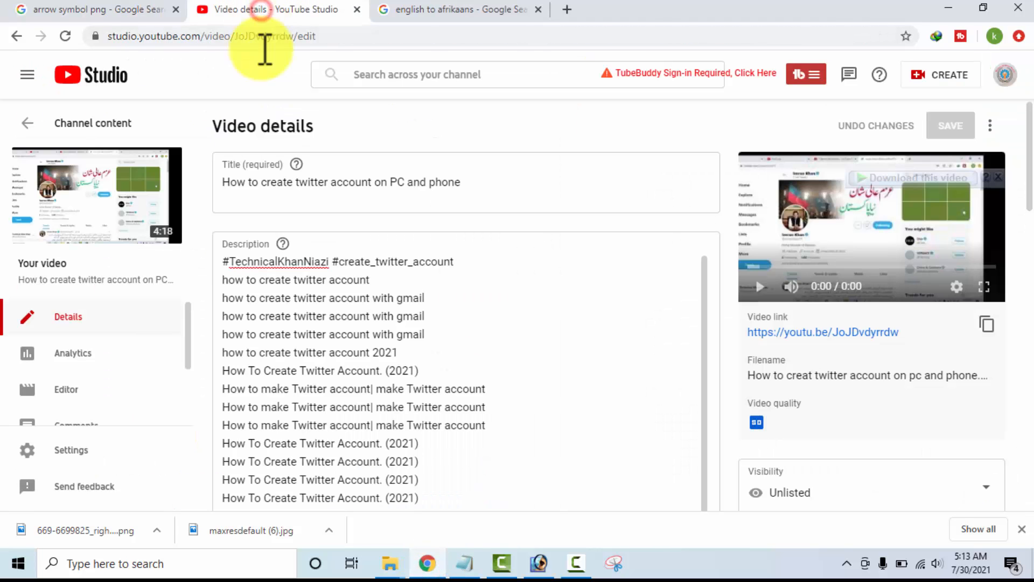
Upload "How To Create Twitter Account On Phone PC (2021)" from the recent files as the video's custom thumbnail and save the video details.
left_click_drag(1027, 196, 1018, 386)
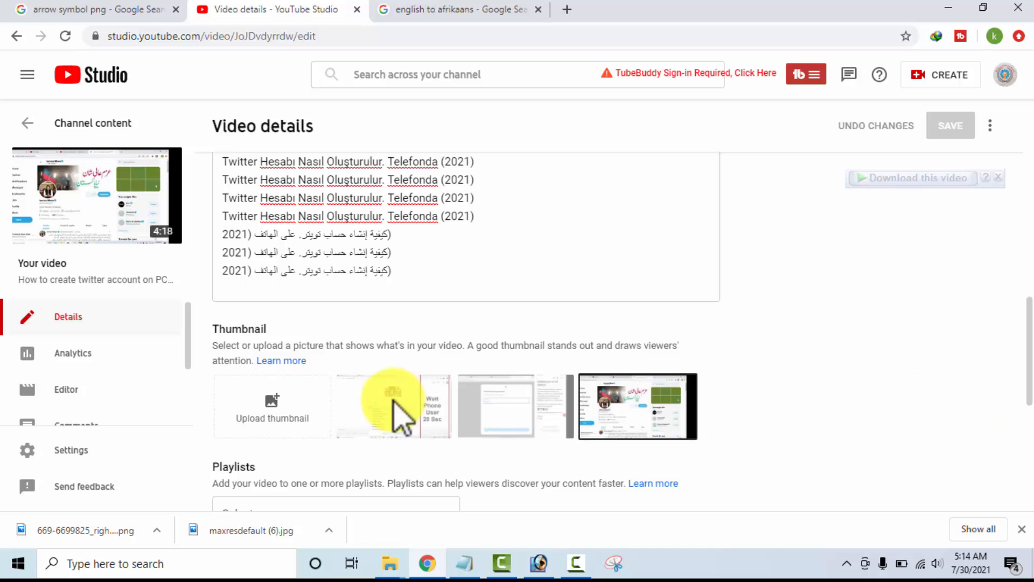
left_click(258, 414)
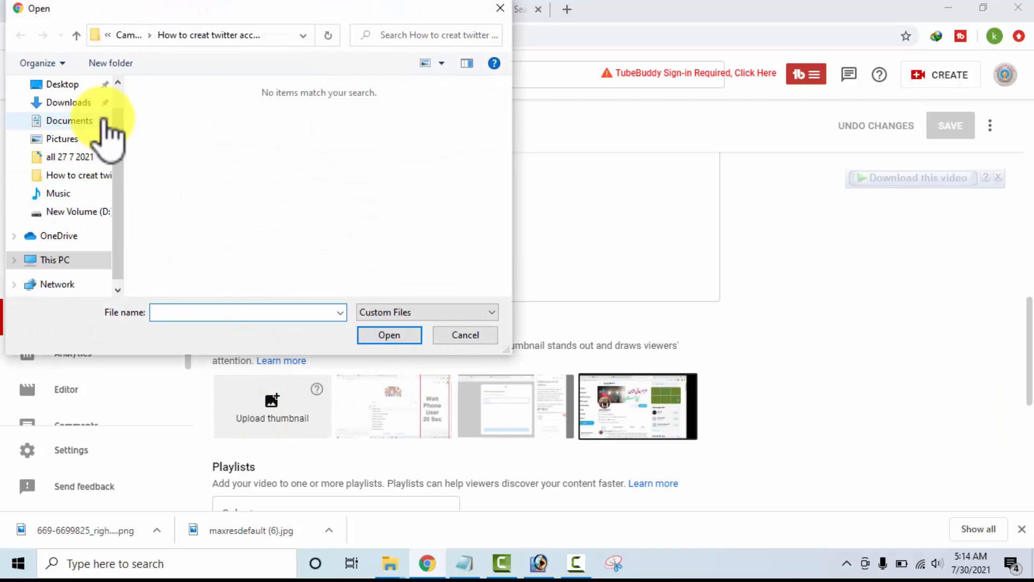
left_click(118, 82)
left_click(93, 96)
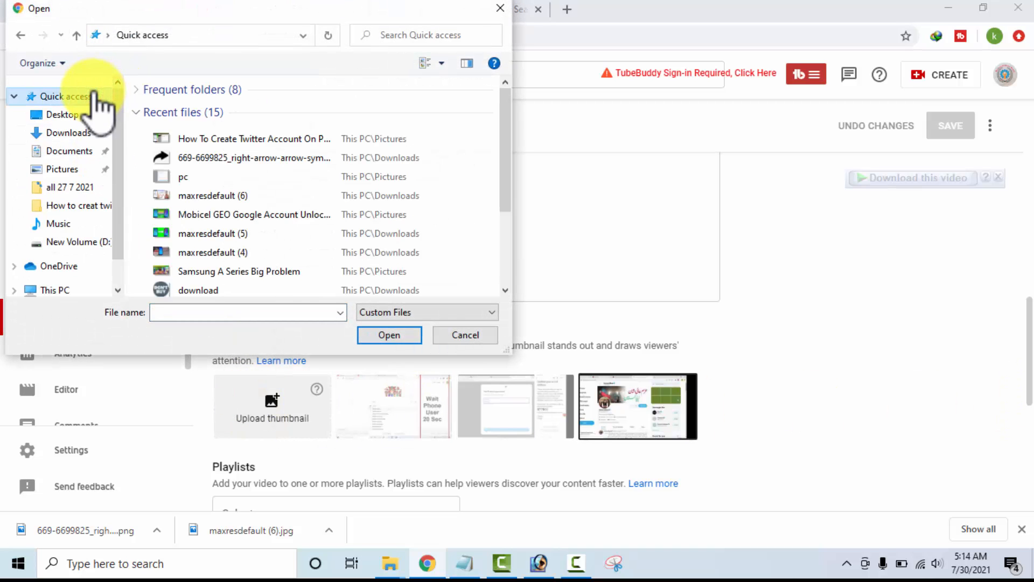
double_click(231, 139)
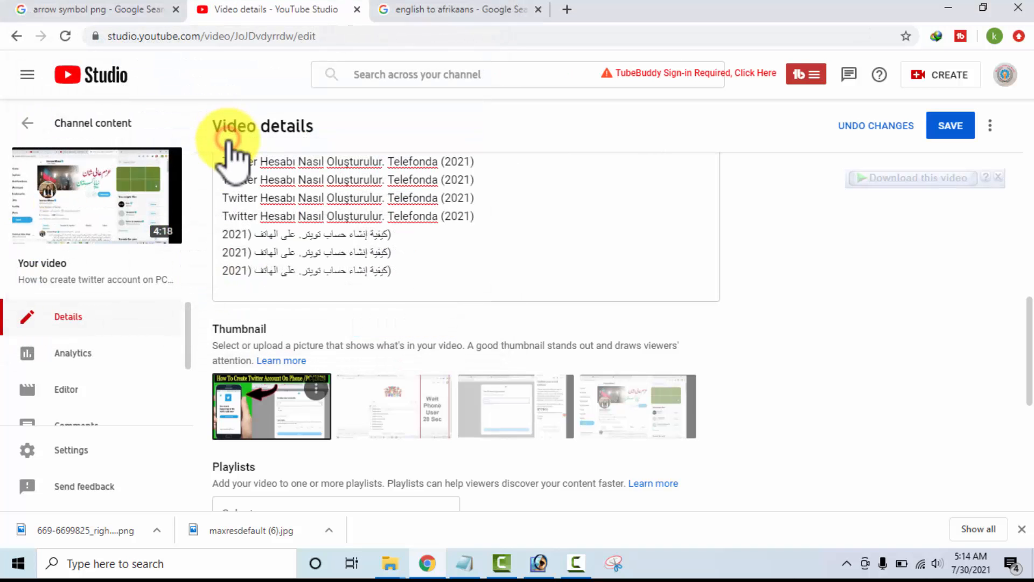
left_click(948, 125)
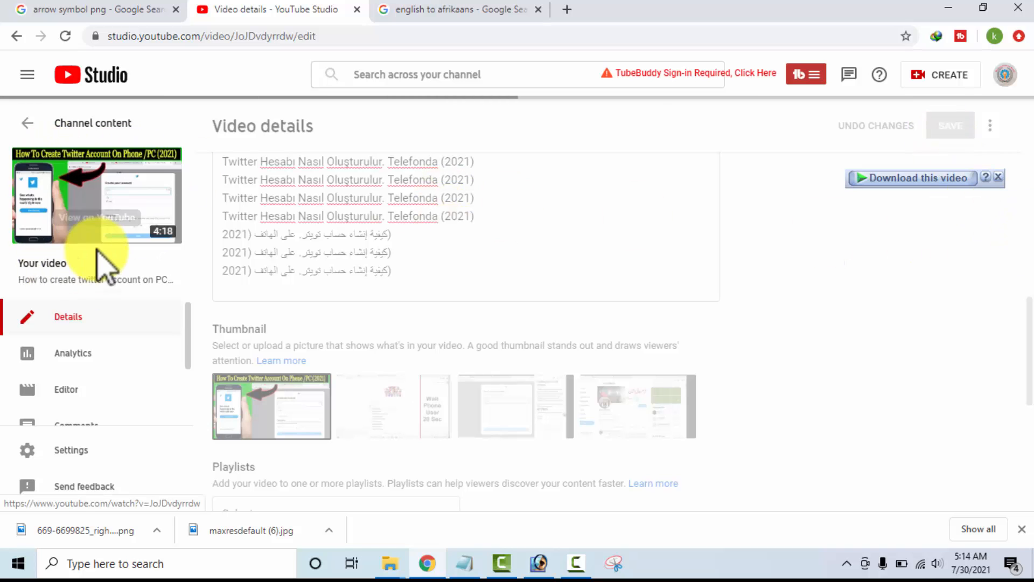
left_click(539, 563)
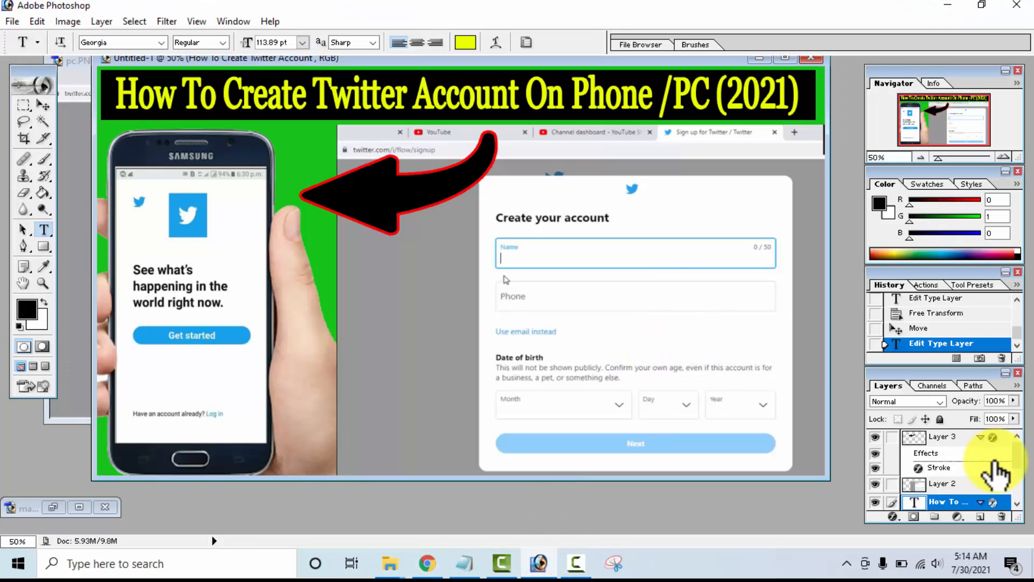
left_click(969, 484)
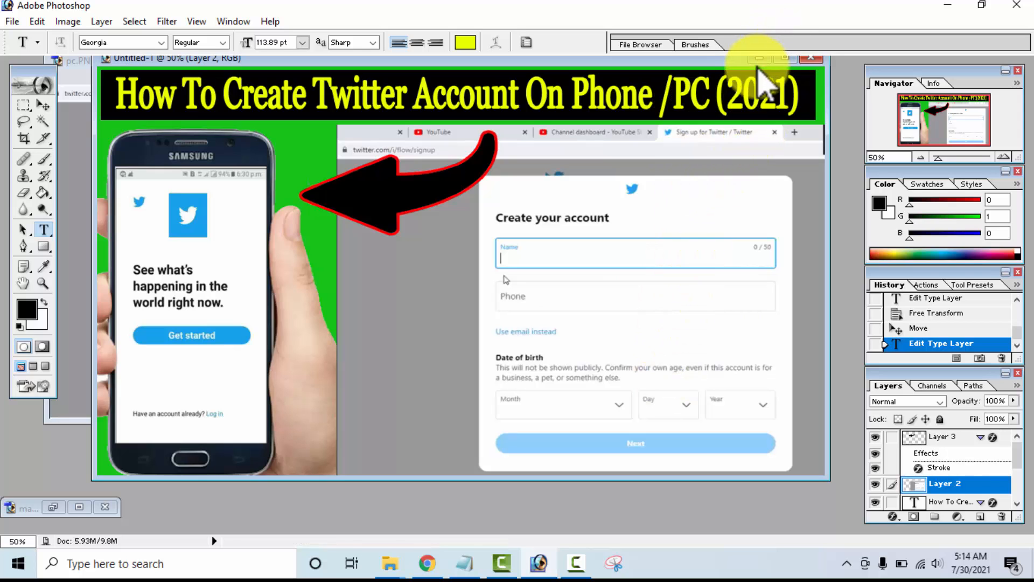
left_click(429, 564)
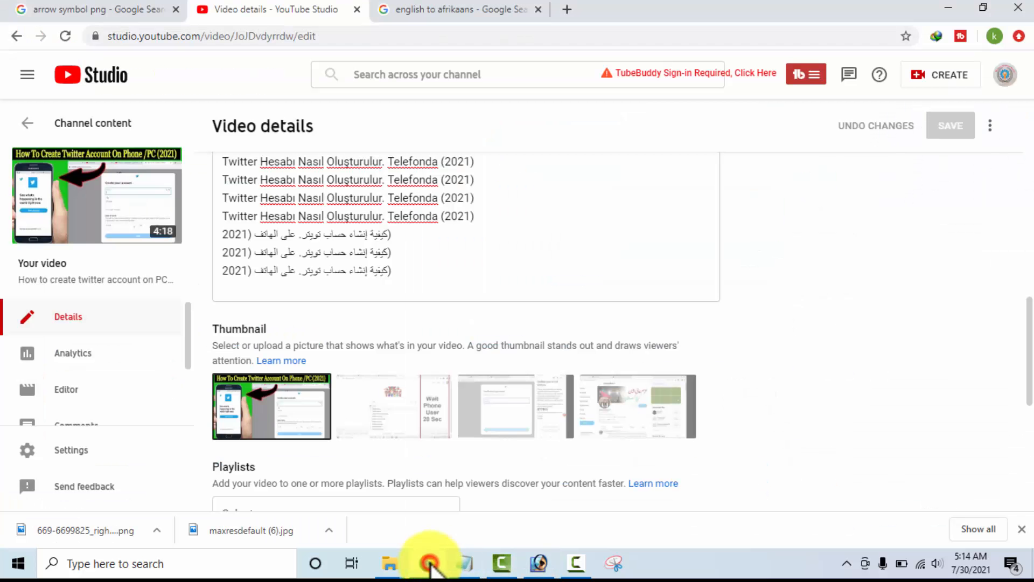
left_click_drag(1029, 345, 1025, 108)
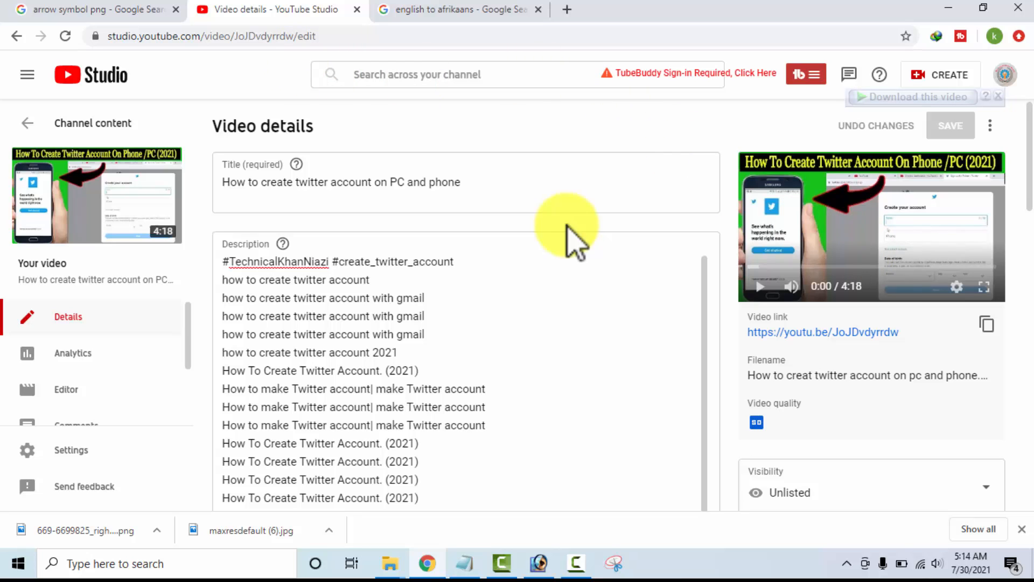
left_click(579, 562)
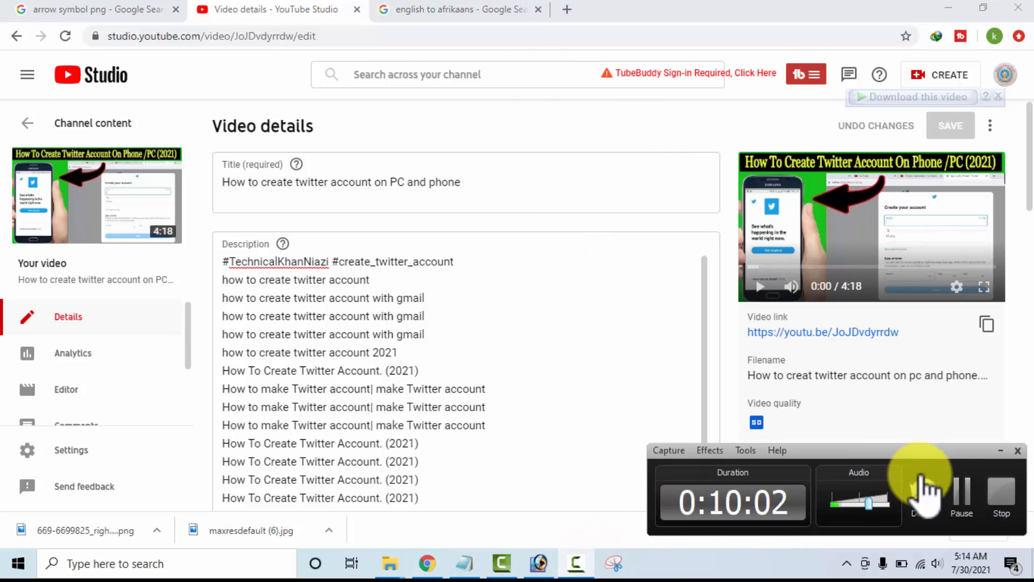